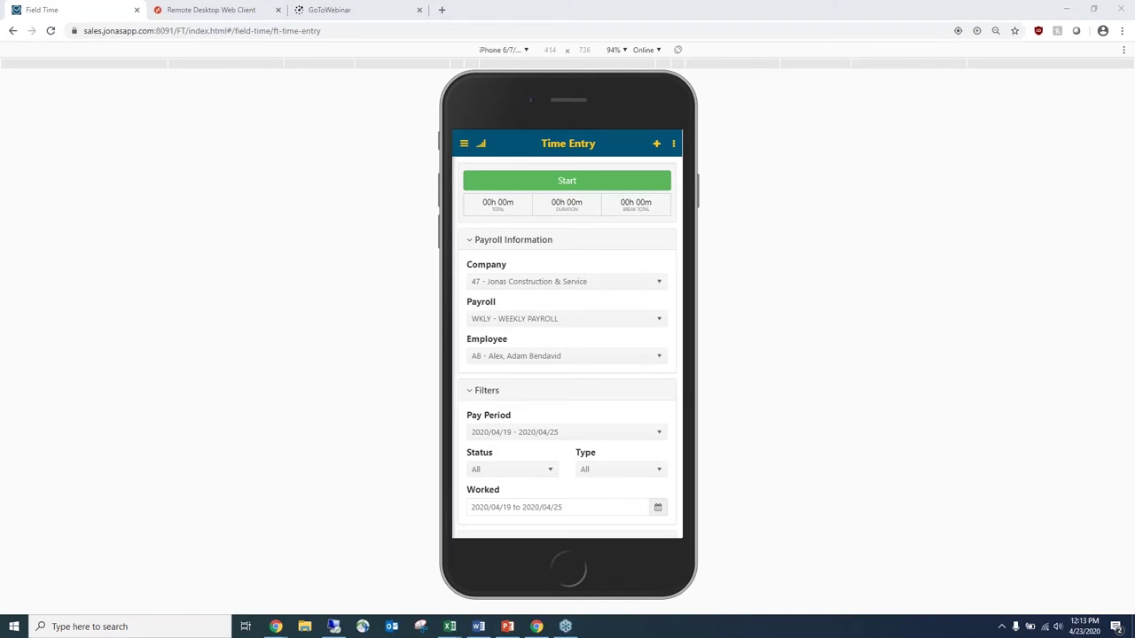
- Collapse the payroll information, run and stop the work timer, and create a single time entry from it
{"action": "left_click", "coordinate": [566, 239]}
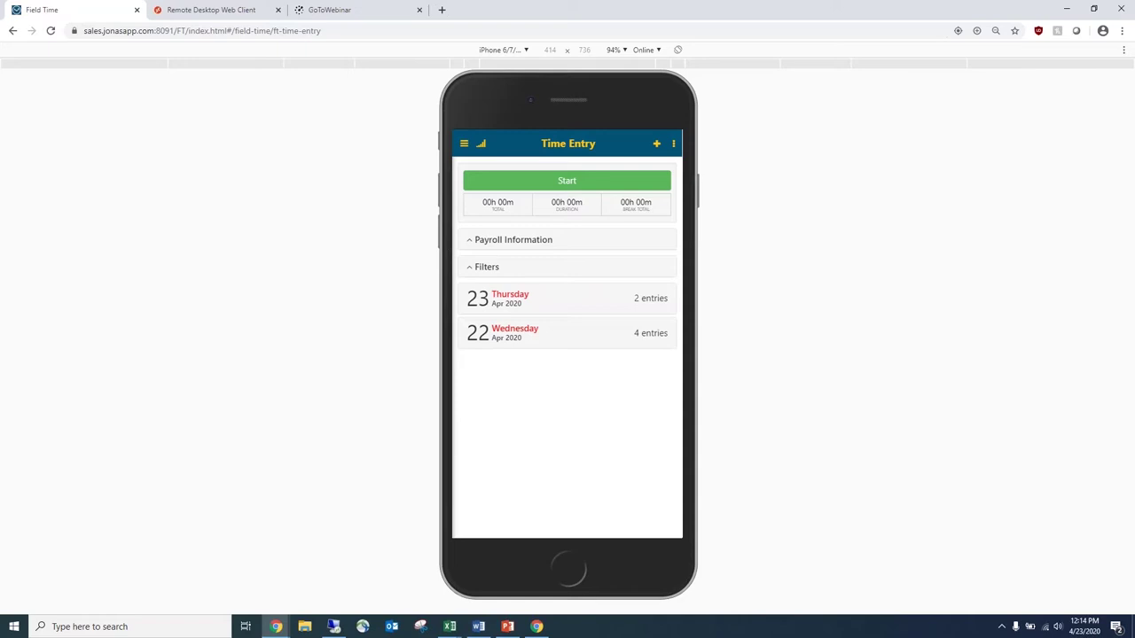
{"action": "left_click", "coordinate": [567, 180]}
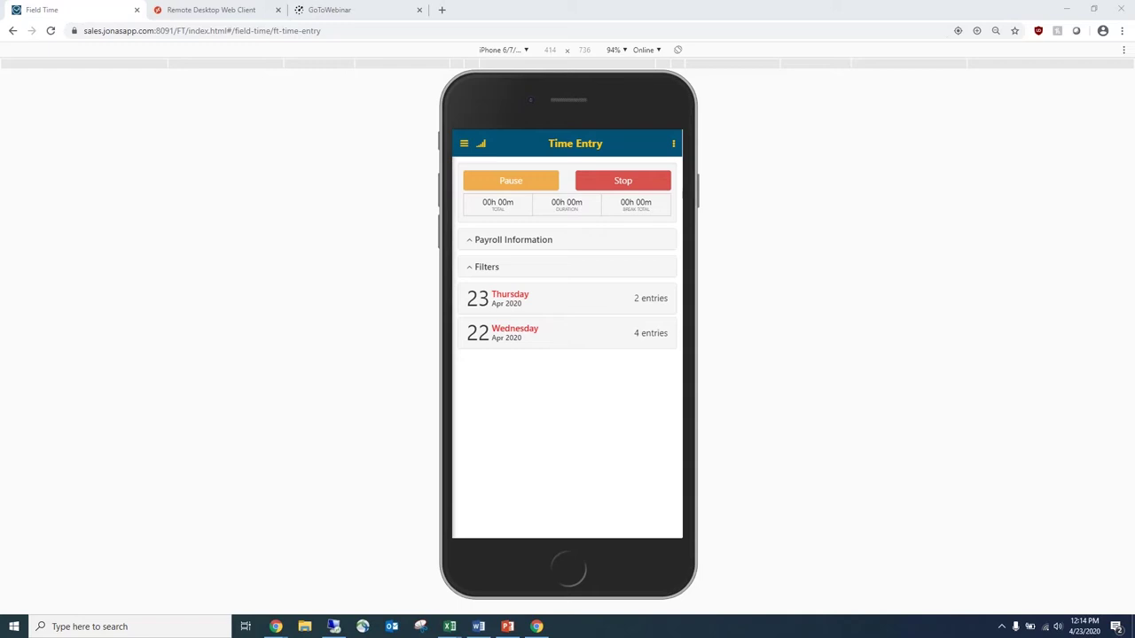
{"action": "left_click", "coordinate": [622, 180]}
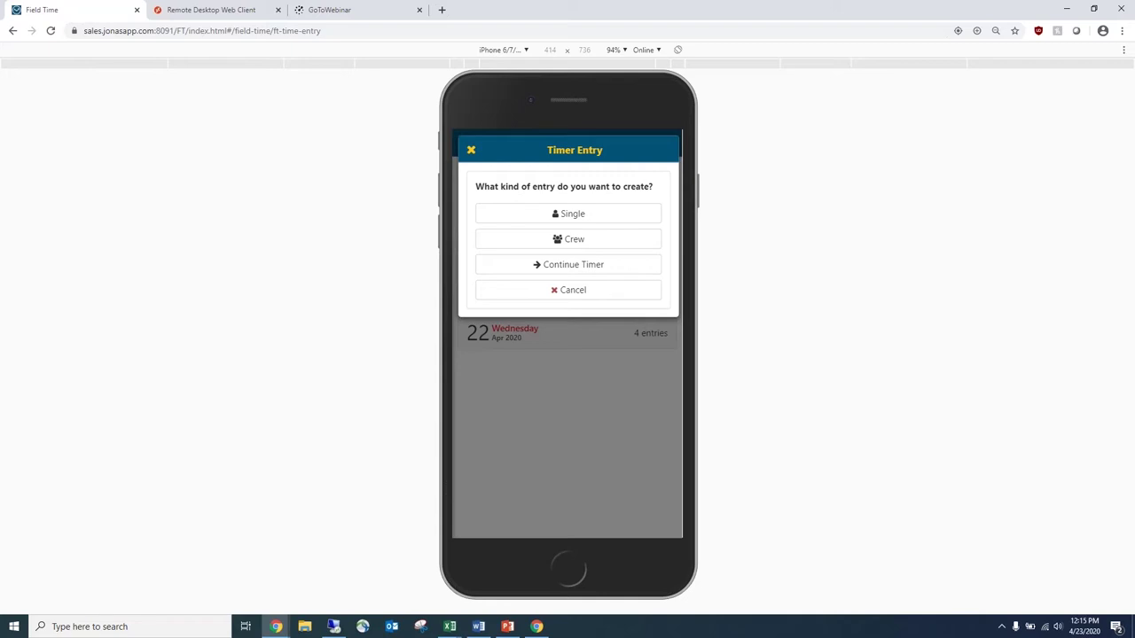
{"action": "left_click", "coordinate": [567, 213]}
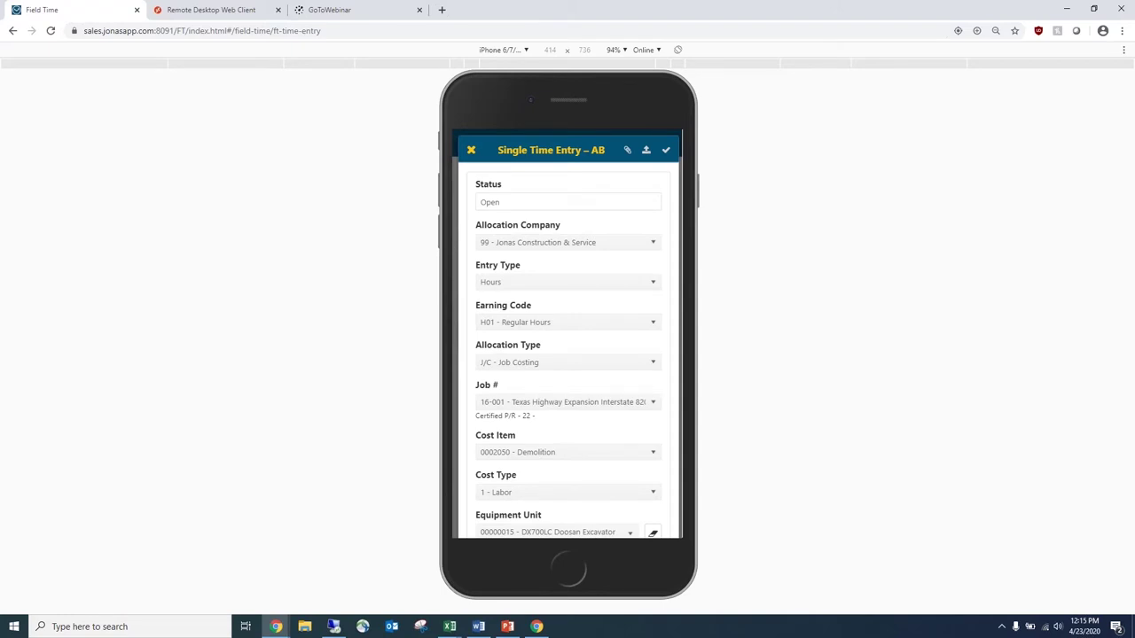
- Set the single time entry's equipment cost item to 0002050 - Demolition
{"action": "scroll", "coordinate": [568, 333], "scroll_direction": "down", "scroll_amount": 2}
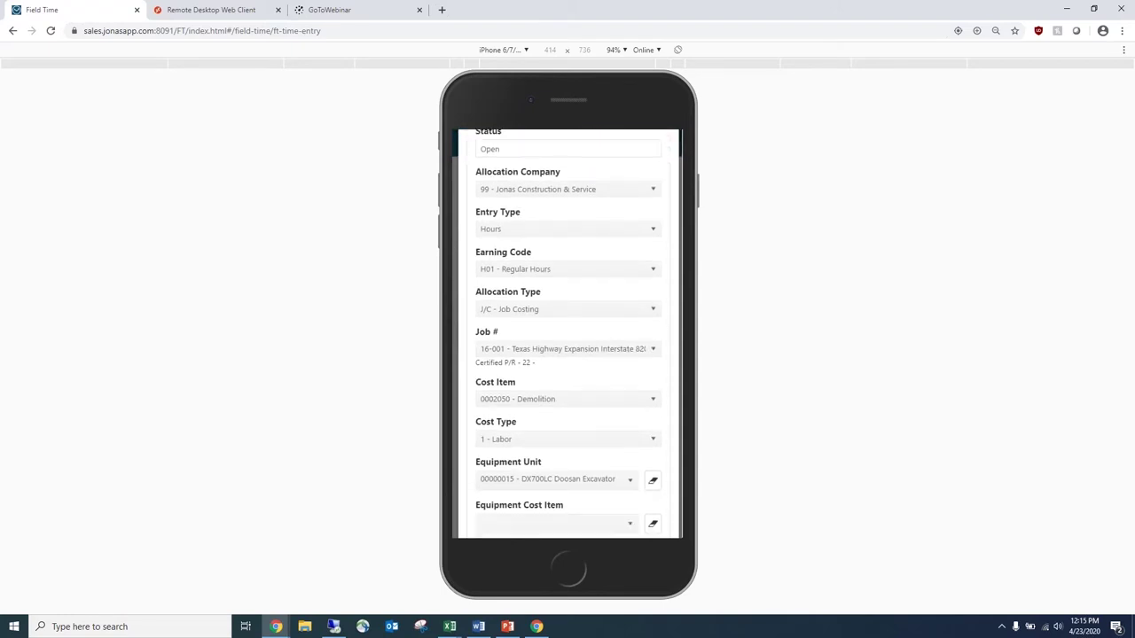
{"action": "scroll", "coordinate": [568, 333], "scroll_direction": "down", "scroll_amount": 2}
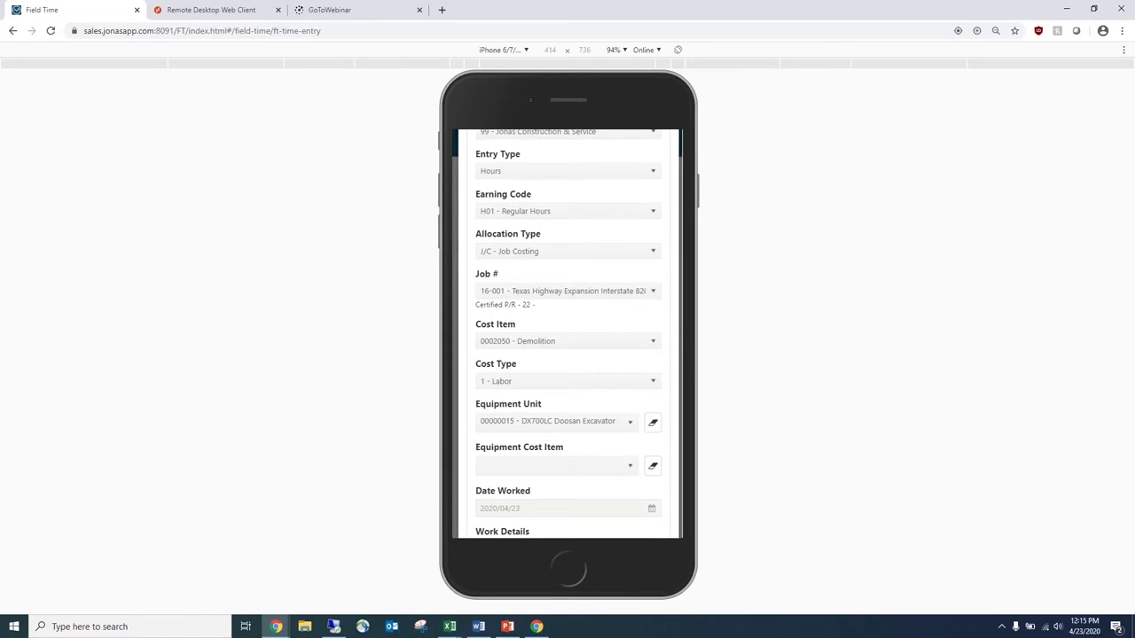
{"action": "scroll", "coordinate": [567, 332], "scroll_direction": "down", "scroll_amount": 3}
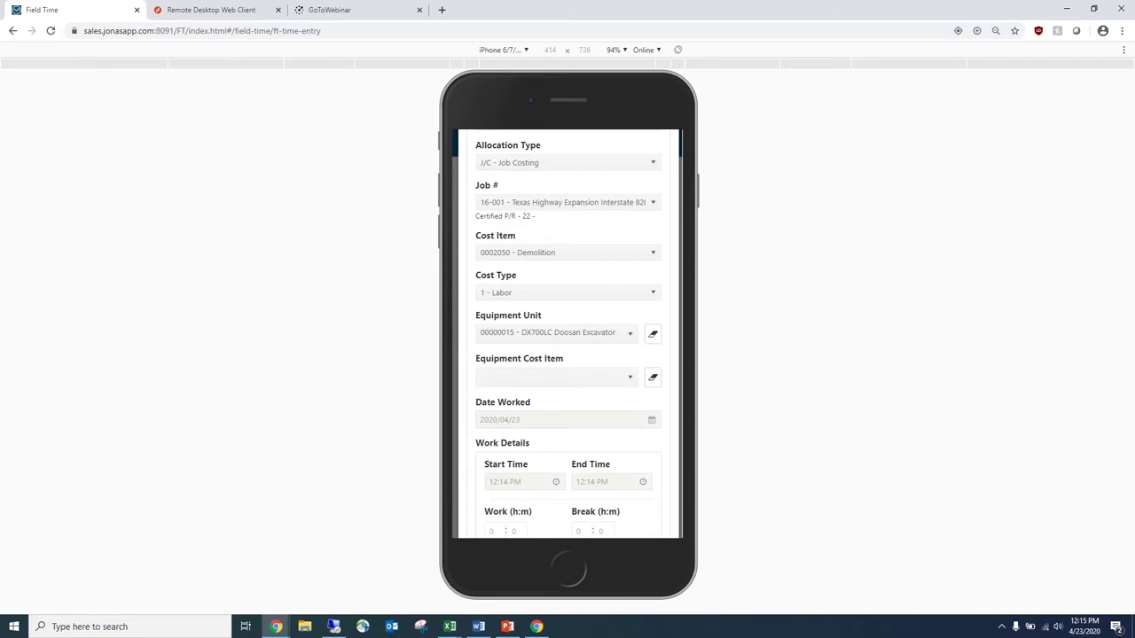
{"action": "scroll", "coordinate": [567, 332], "scroll_direction": "down", "scroll_amount": 1}
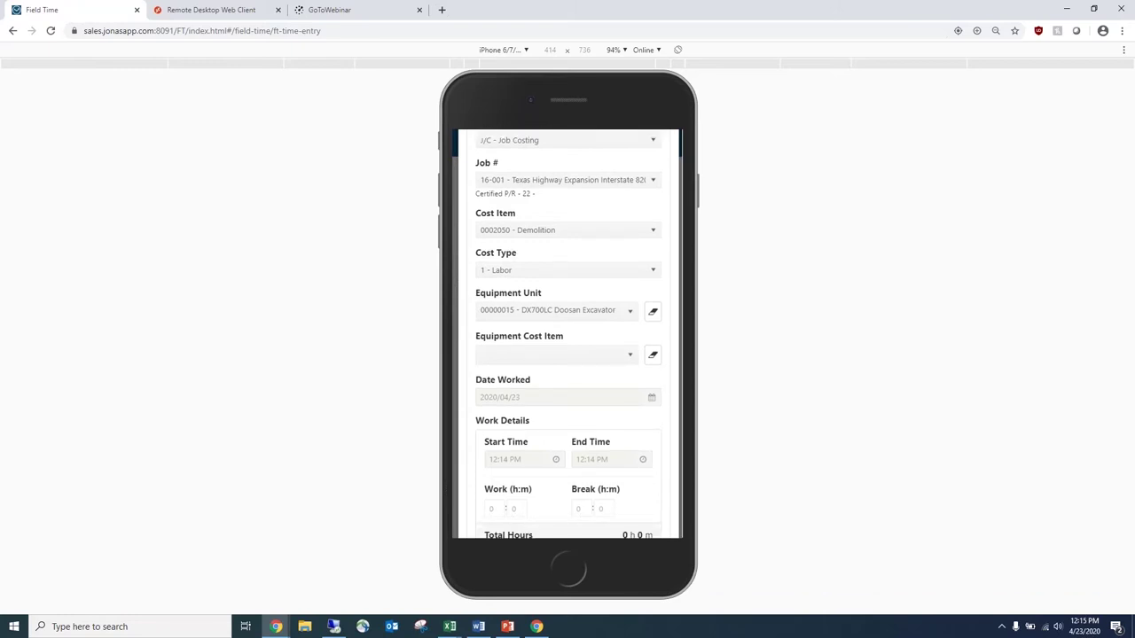
{"action": "scroll", "coordinate": [568, 332], "scroll_direction": "down", "scroll_amount": 3}
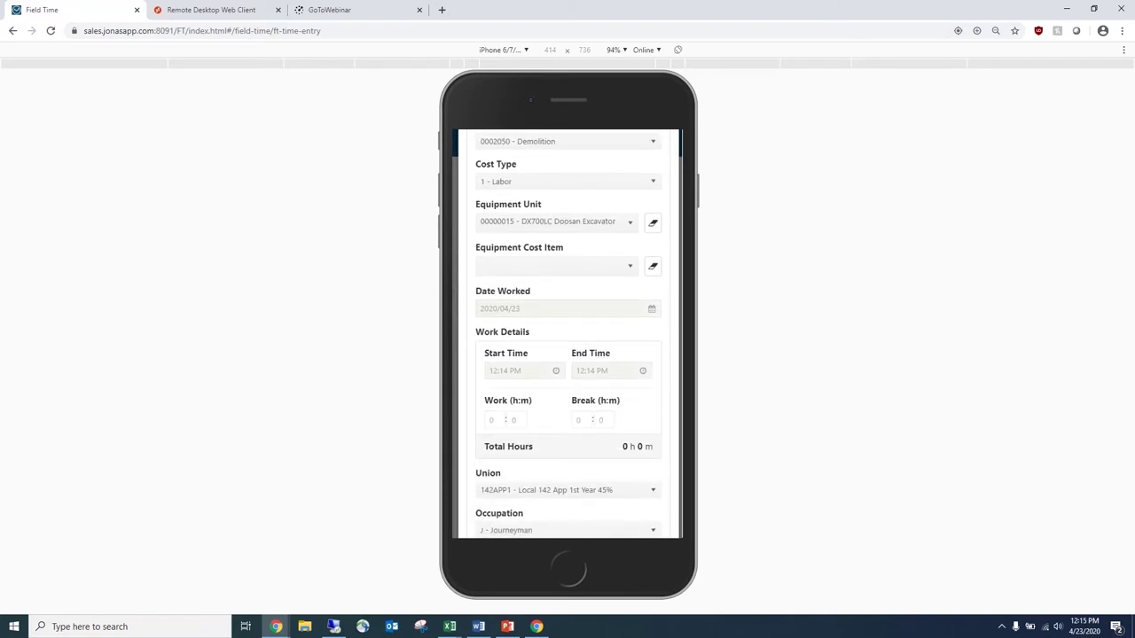
{"action": "left_click", "coordinate": [555, 266]}
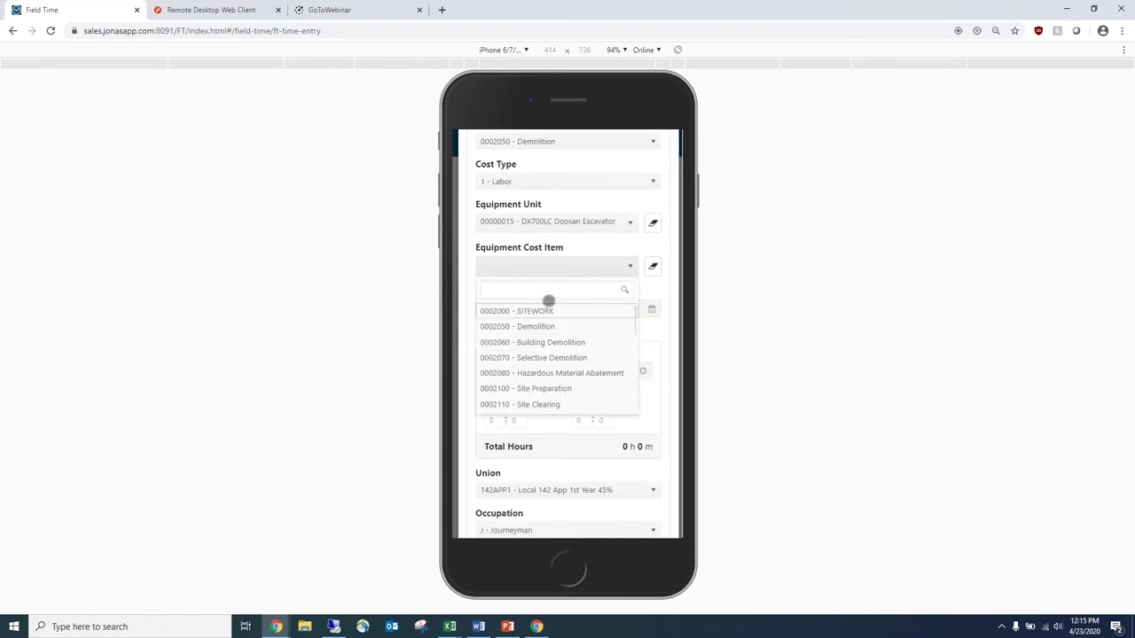
{"action": "left_click", "coordinate": [549, 326]}
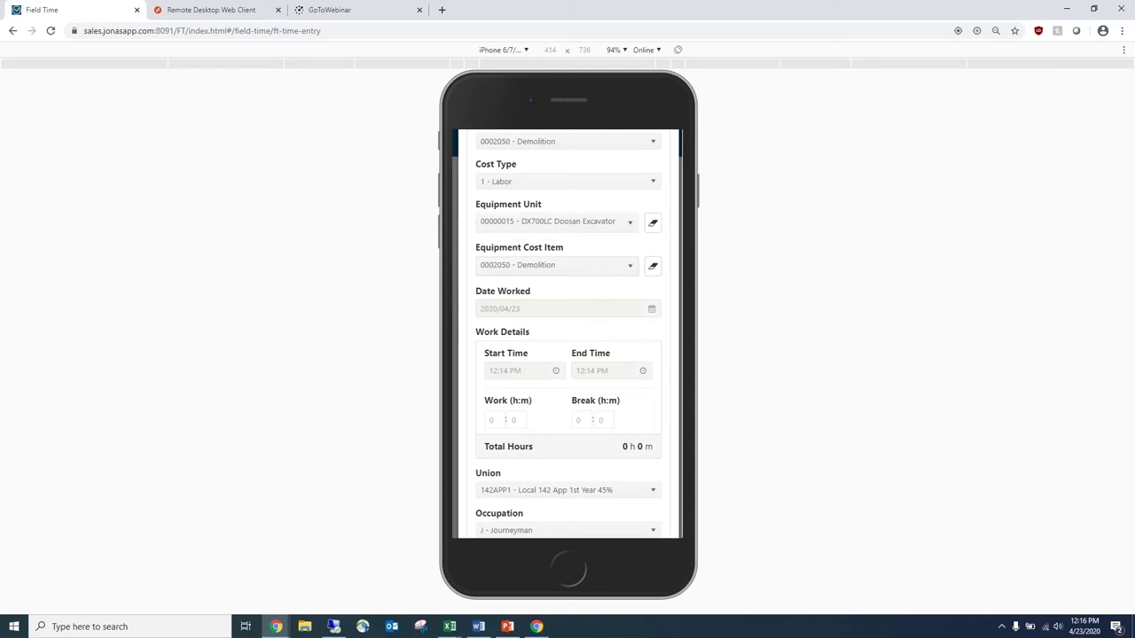
- Review the single entry's work details, union, occupation, notes and approver fields, and close the entry without saving
{"action": "scroll", "coordinate": [568, 337], "scroll_direction": "down", "scroll_amount": 1}
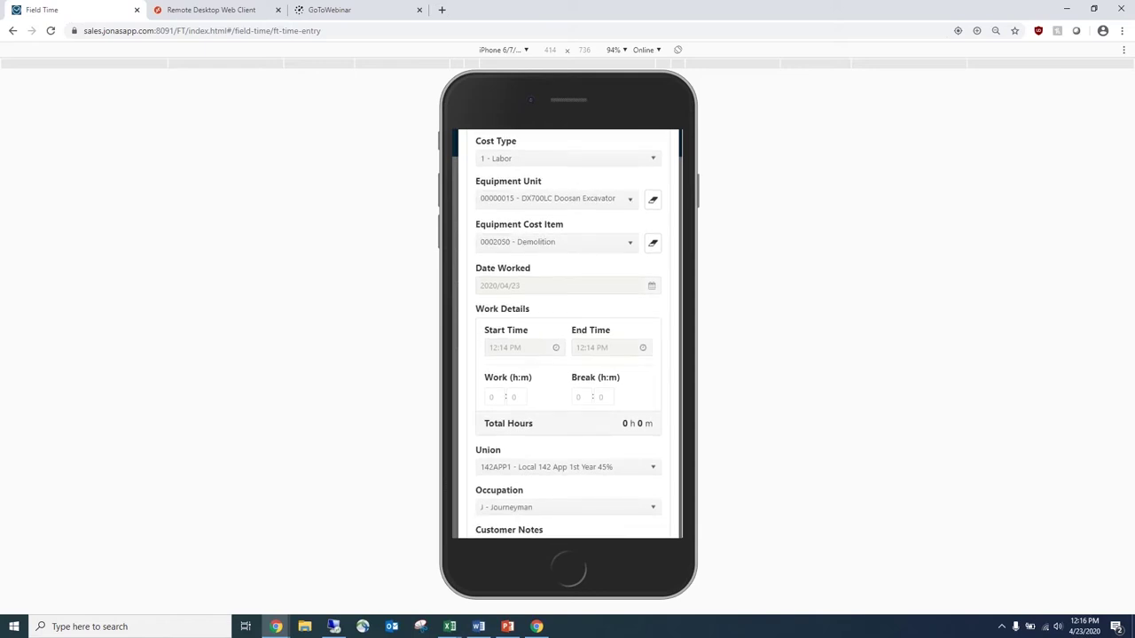
{"action": "scroll", "coordinate": [568, 334], "scroll_direction": "down", "scroll_amount": 3}
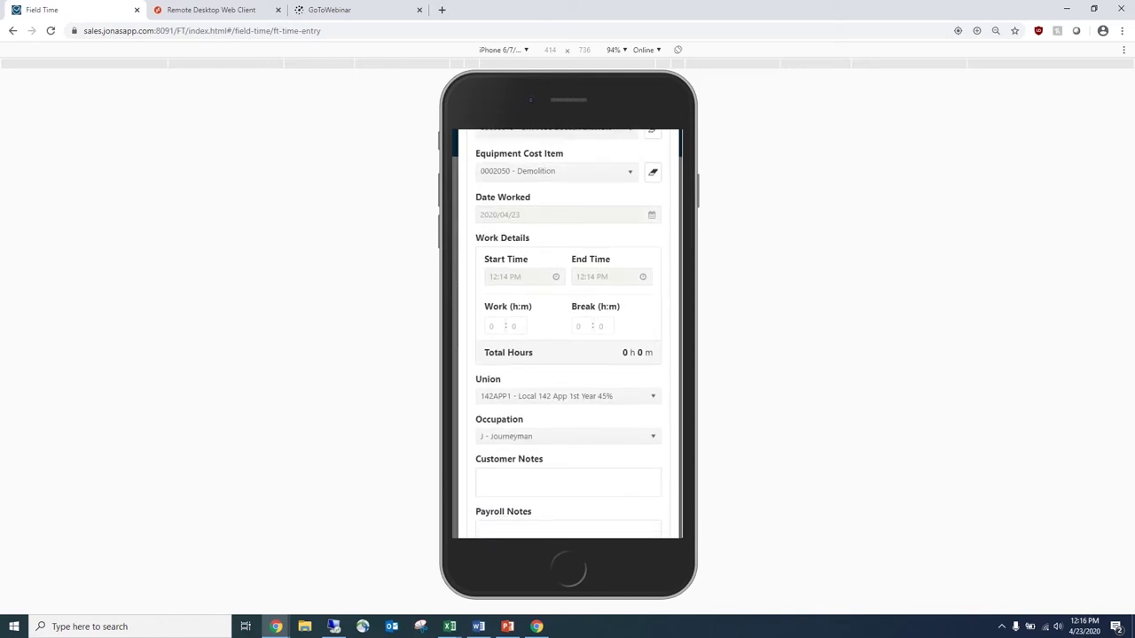
{"action": "scroll", "coordinate": [568, 334], "scroll_direction": "down", "scroll_amount": 2}
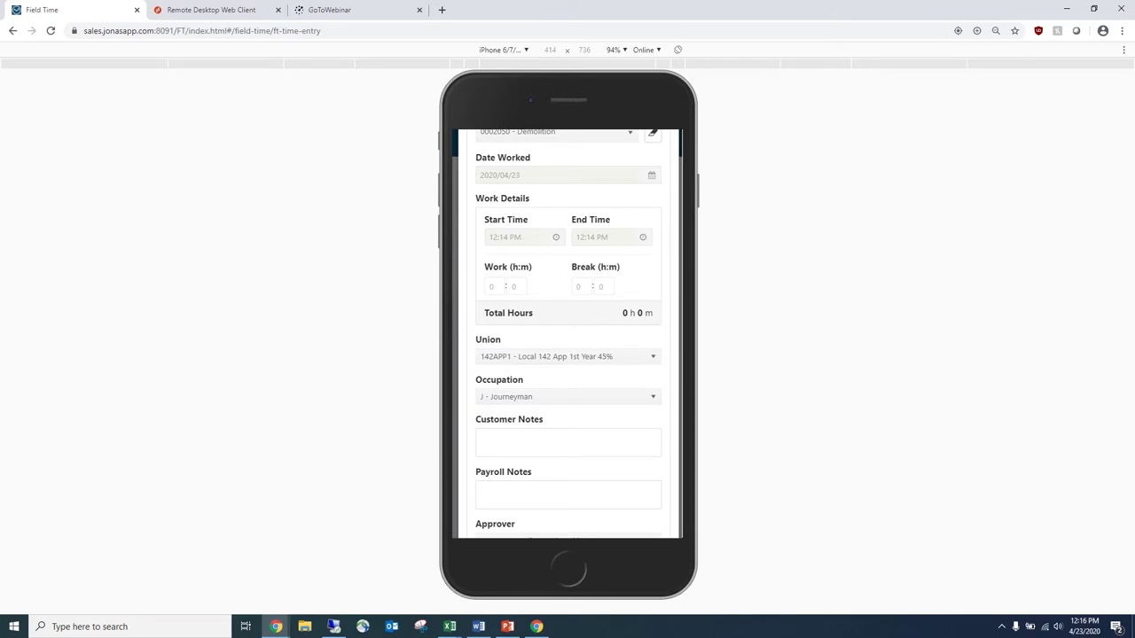
{"action": "scroll", "coordinate": [568, 333], "scroll_direction": "down", "scroll_amount": 2}
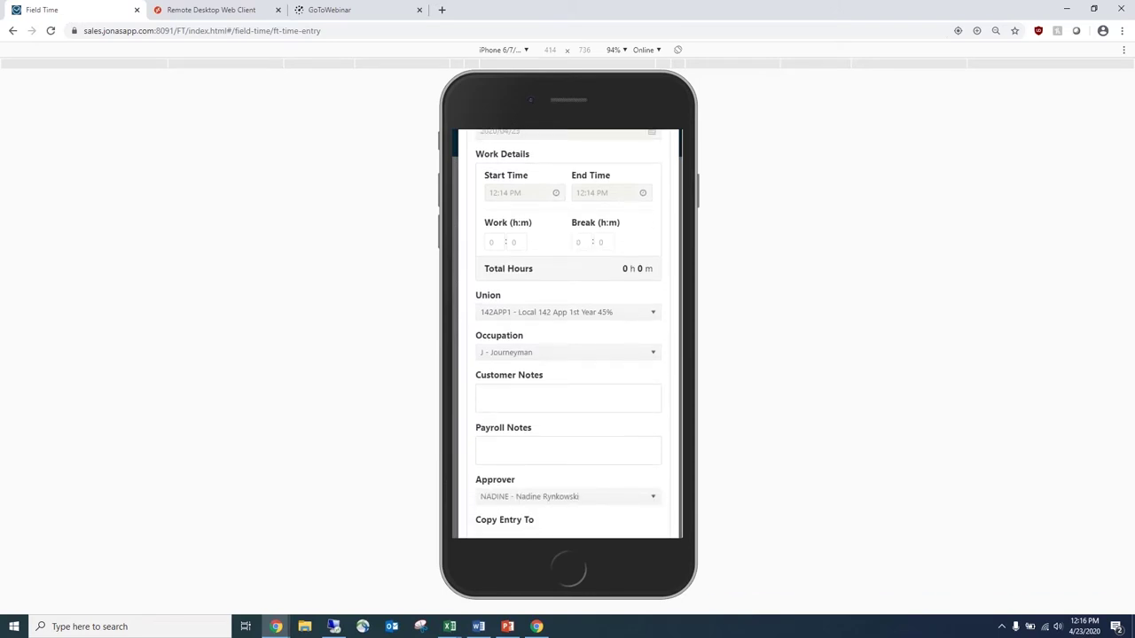
{"action": "scroll", "coordinate": [569, 334], "scroll_direction": "down", "scroll_amount": 1}
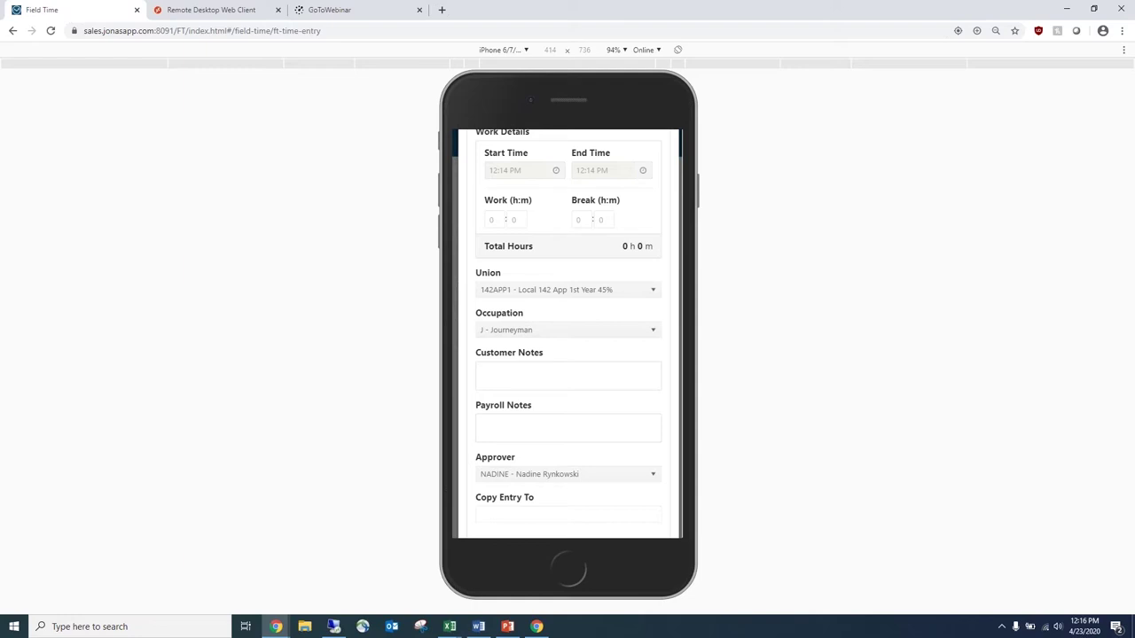
{"action": "scroll", "coordinate": [569, 332], "scroll_direction": "up", "scroll_amount": 3}
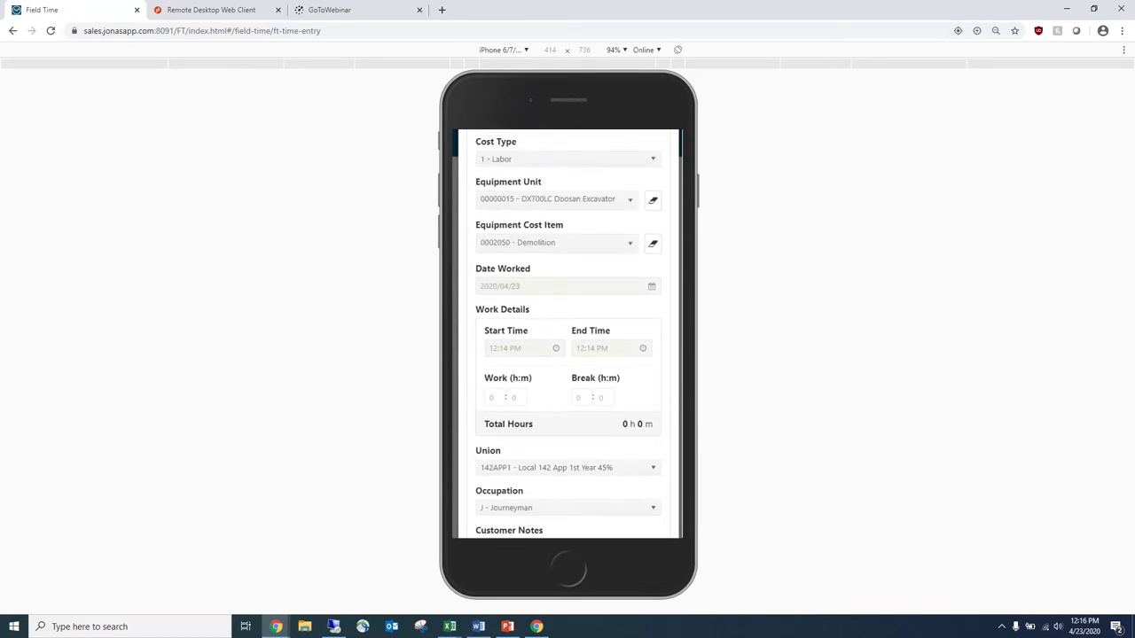
{"action": "scroll", "coordinate": [569, 332], "scroll_direction": "up", "scroll_amount": 5}
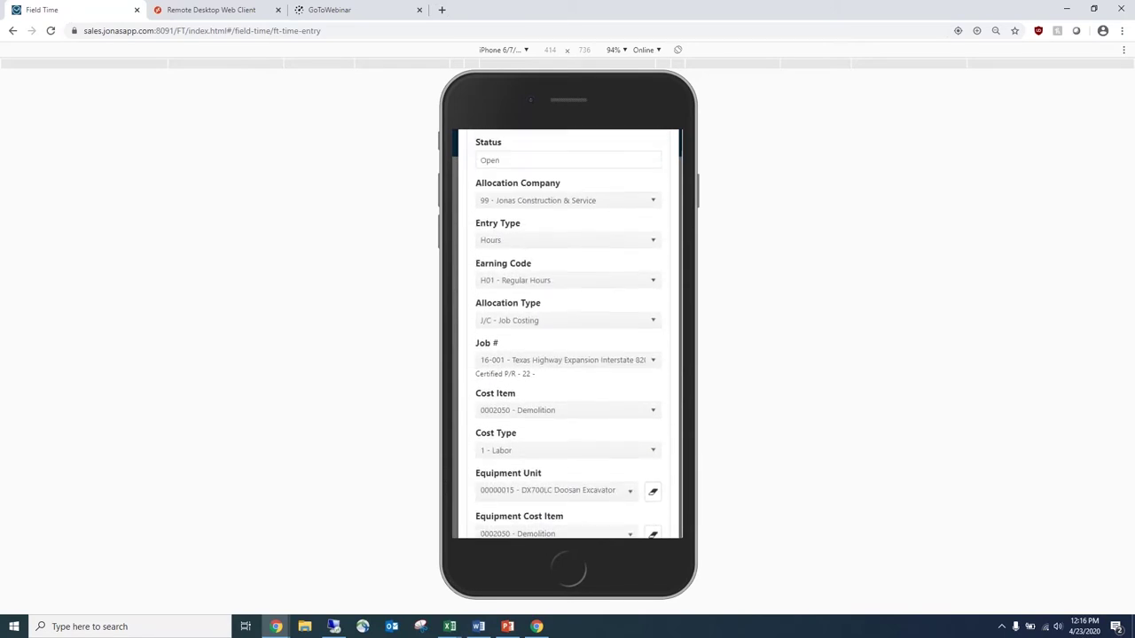
{"action": "scroll", "coordinate": [569, 332], "scroll_direction": "up", "scroll_amount": 1}
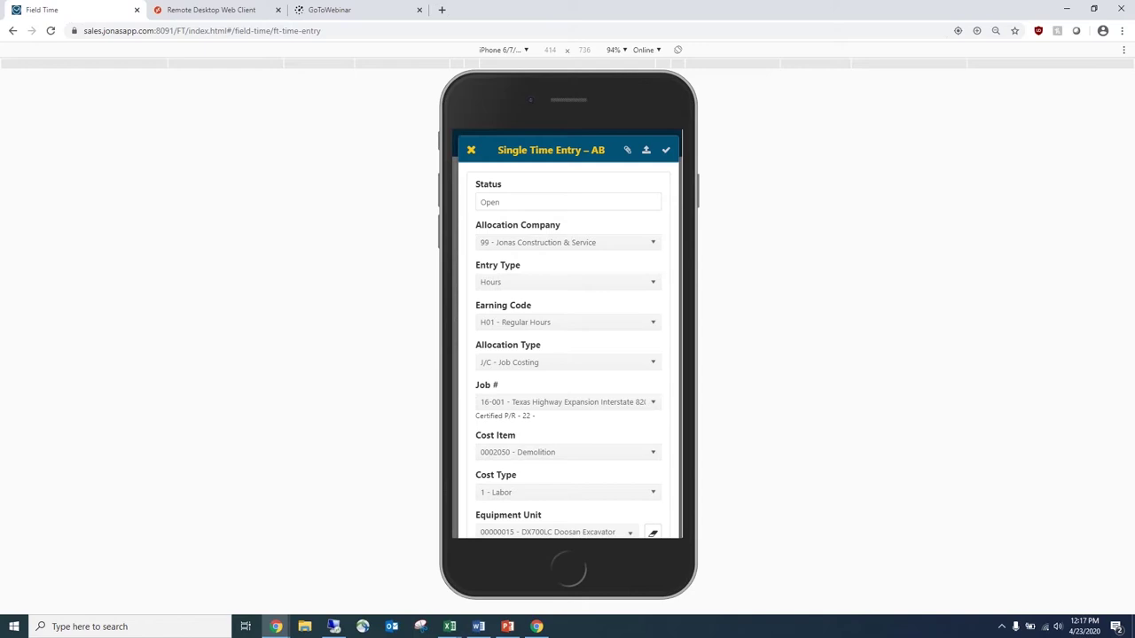
{"action": "key", "text": "Escape"}
{"action": "left_click", "coordinate": [517, 225]}
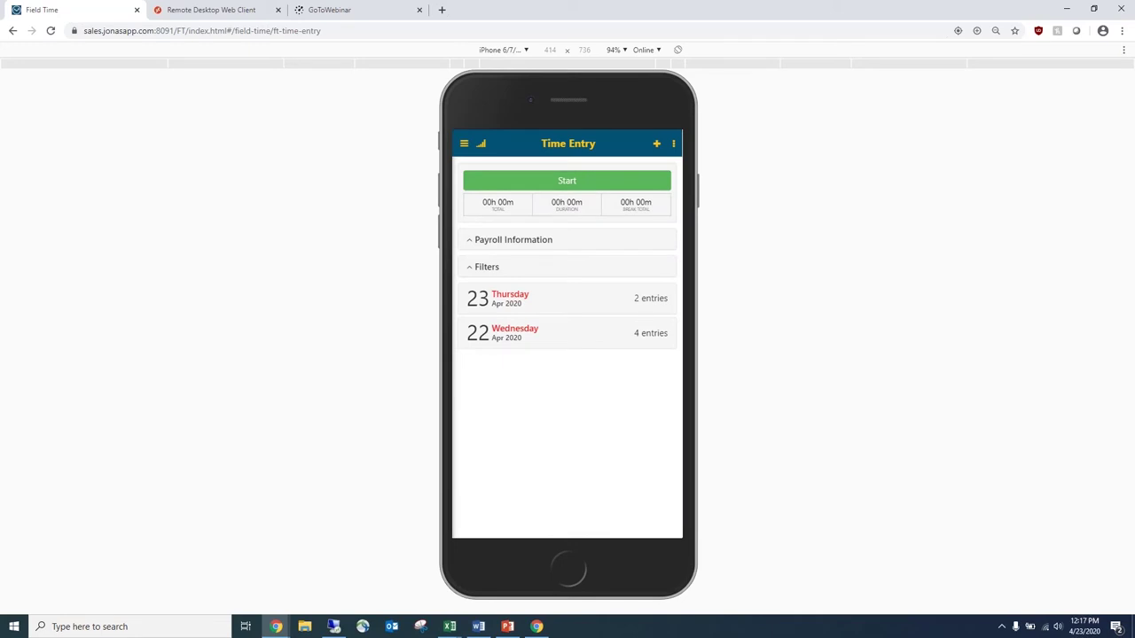
- Open a new time entry of type Multiple and add a first entry, keeping the default employee
{"action": "left_click", "coordinate": [566, 298]}
{"action": "left_click", "coordinate": [656, 143]}
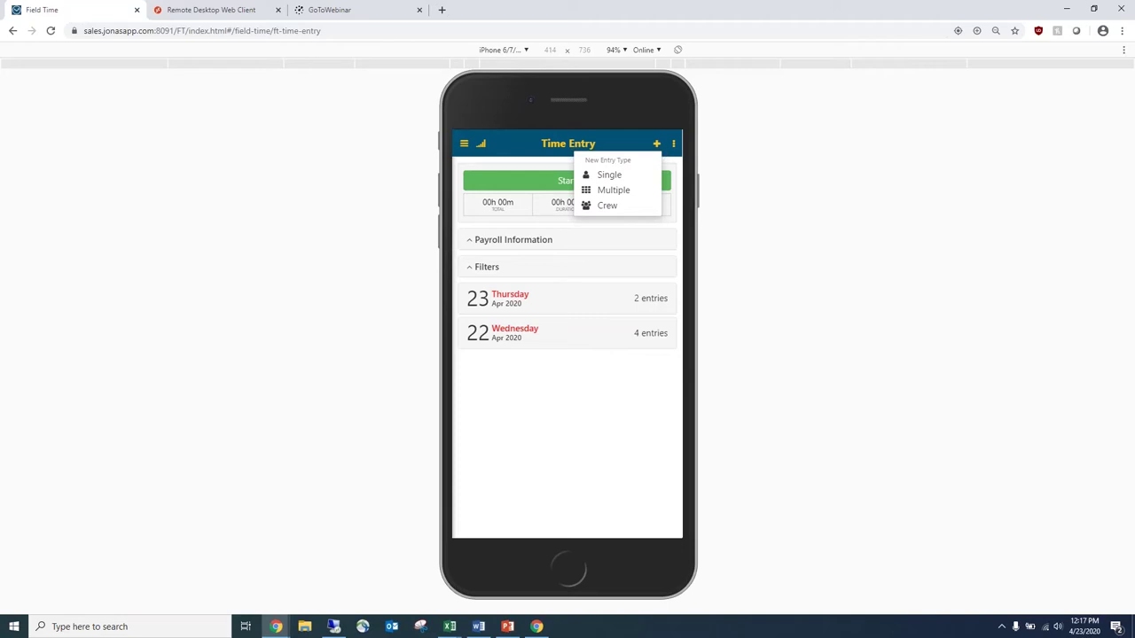
{"action": "left_click", "coordinate": [620, 190]}
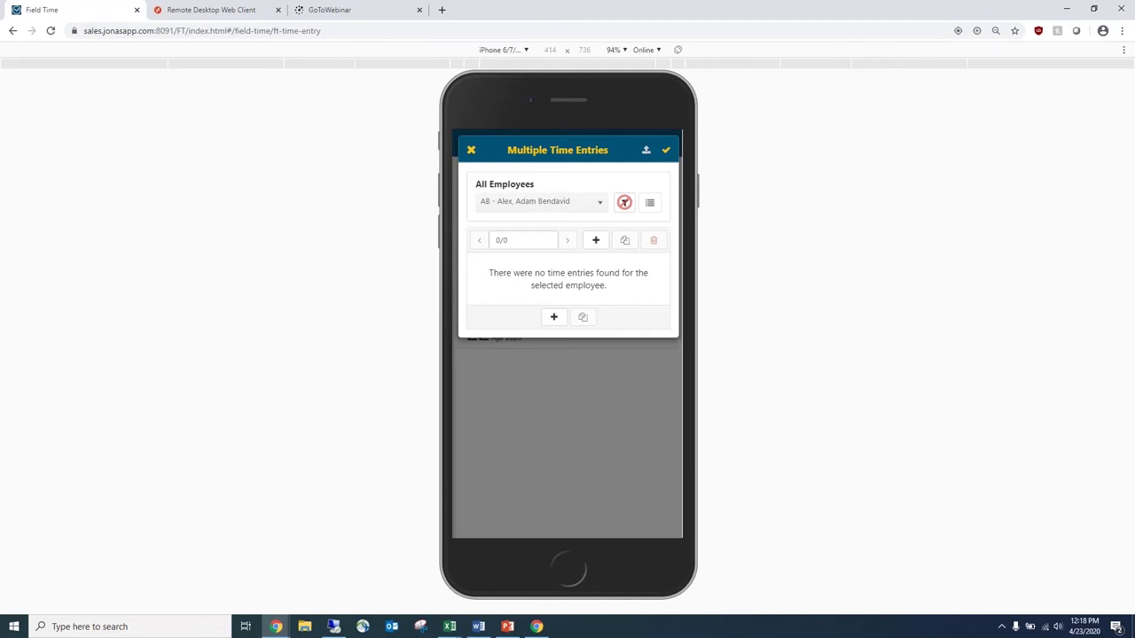
{"action": "left_click", "coordinate": [595, 239]}
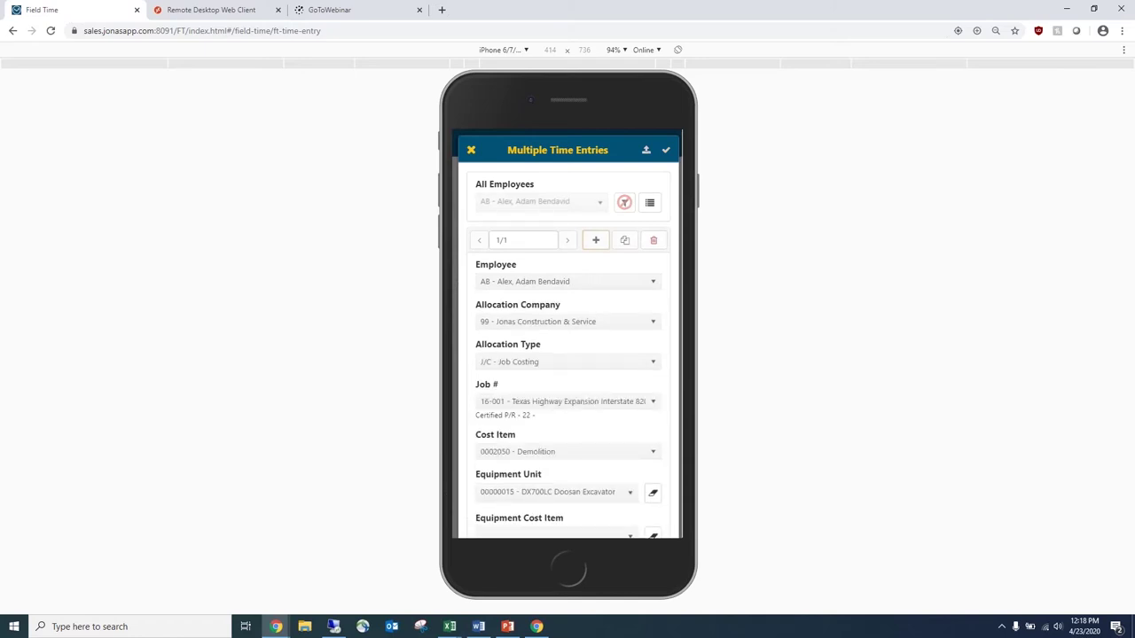
{"action": "left_click", "coordinate": [567, 281]}
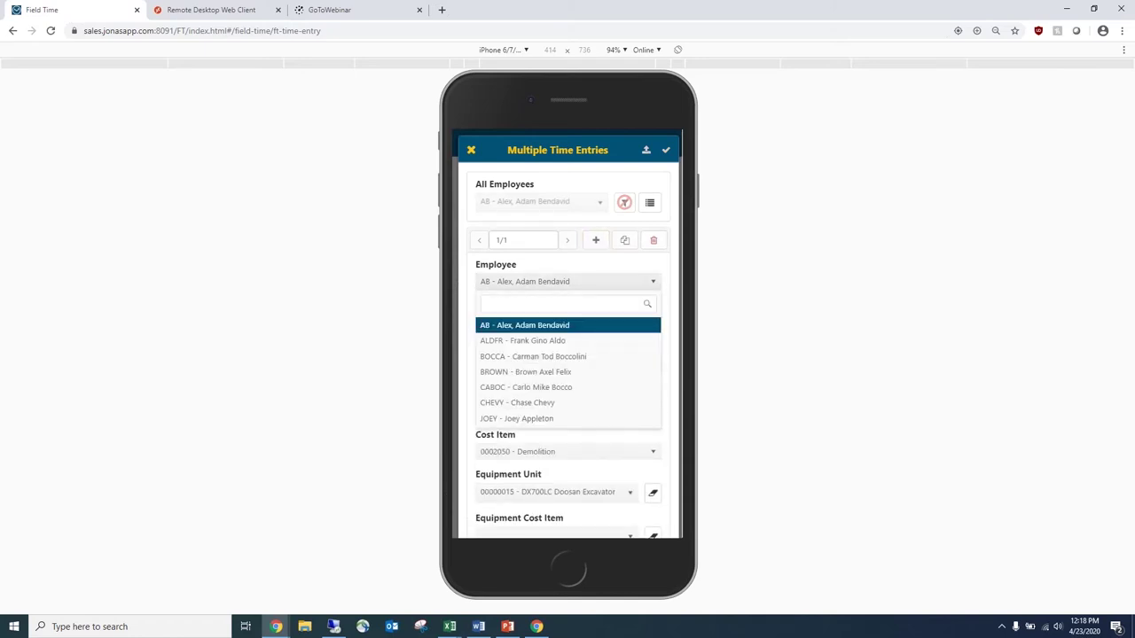
{"action": "key", "text": "Escape"}
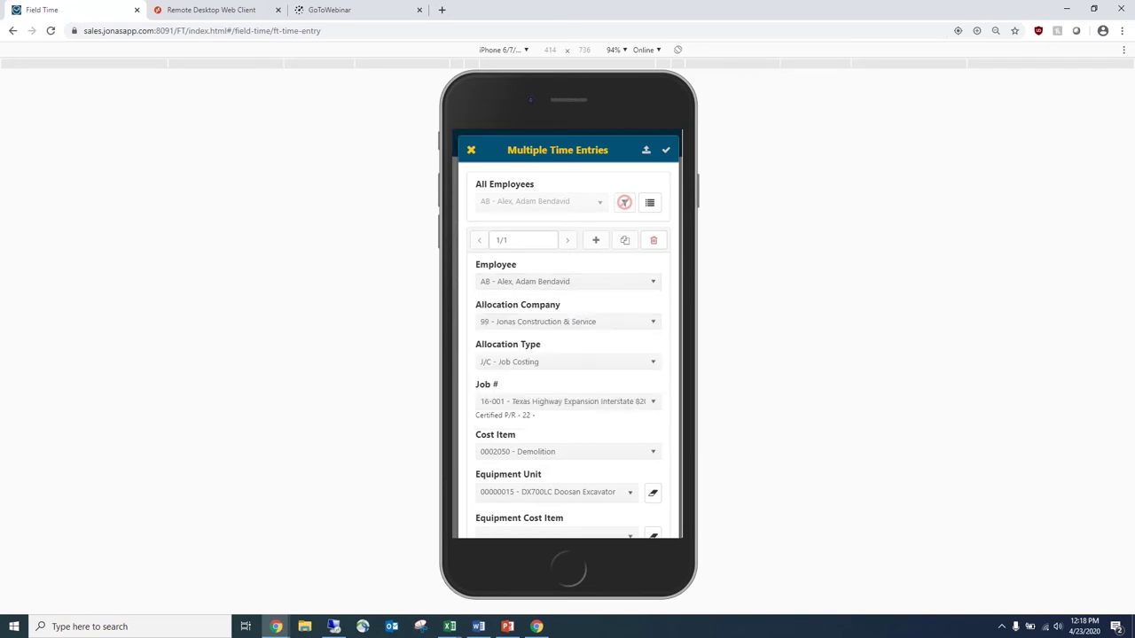
- Enter 8 for H01 - Regular Hours in the hourly codes and set its cost type to 1A
{"action": "scroll", "coordinate": [567, 334], "scroll_direction": "down", "scroll_amount": 1}
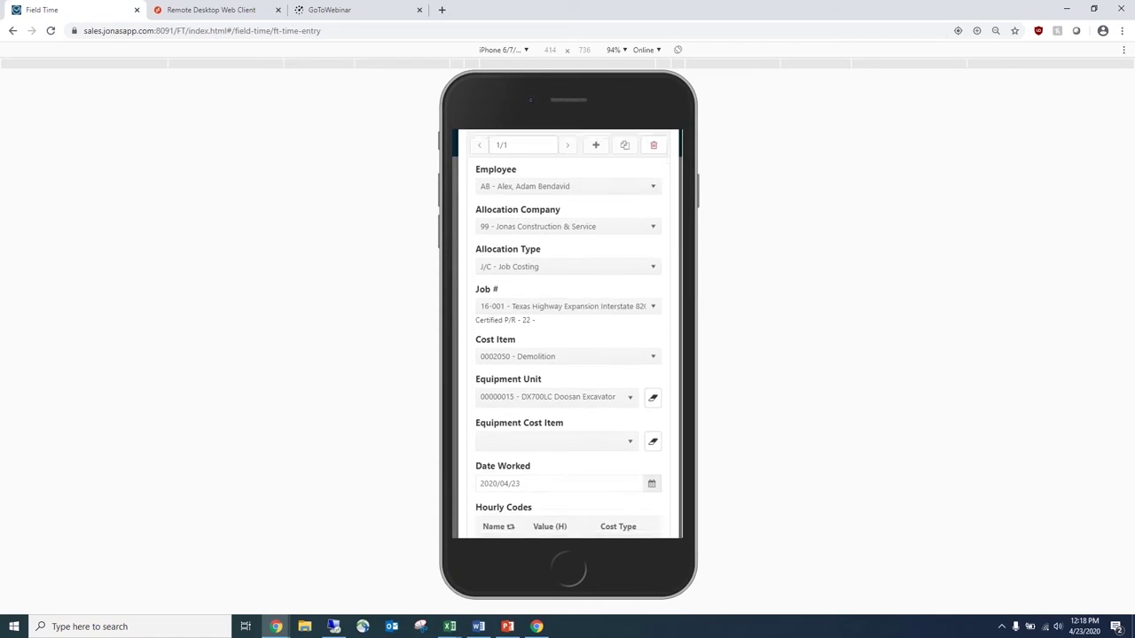
{"action": "scroll", "coordinate": [570, 334], "scroll_direction": "down", "scroll_amount": 5}
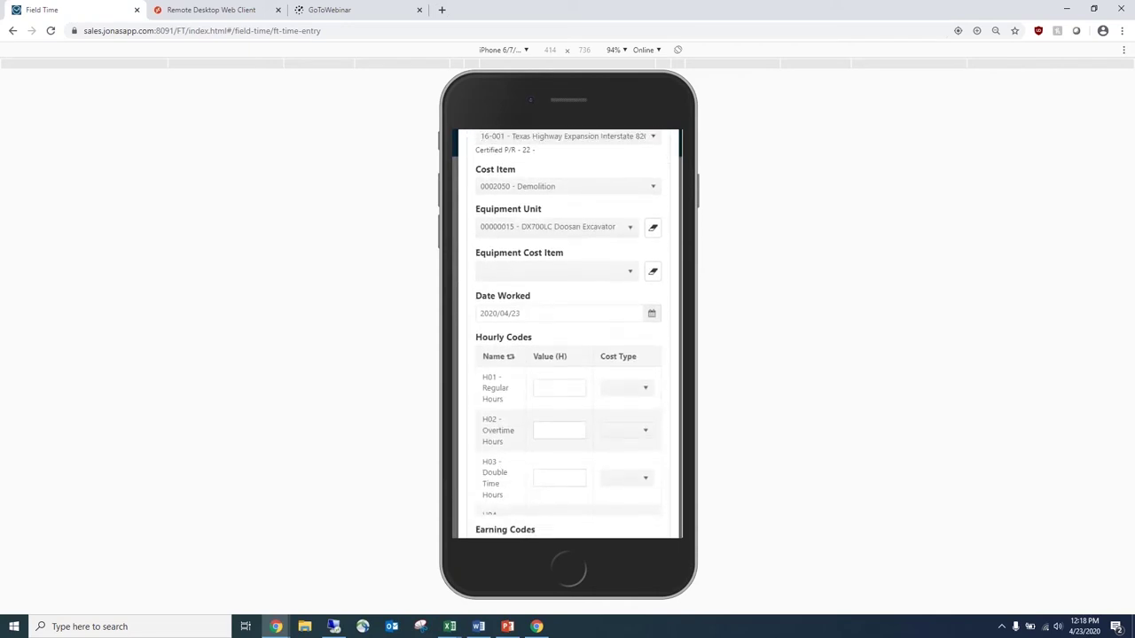
{"action": "scroll", "coordinate": [570, 334], "scroll_direction": "down", "scroll_amount": 1}
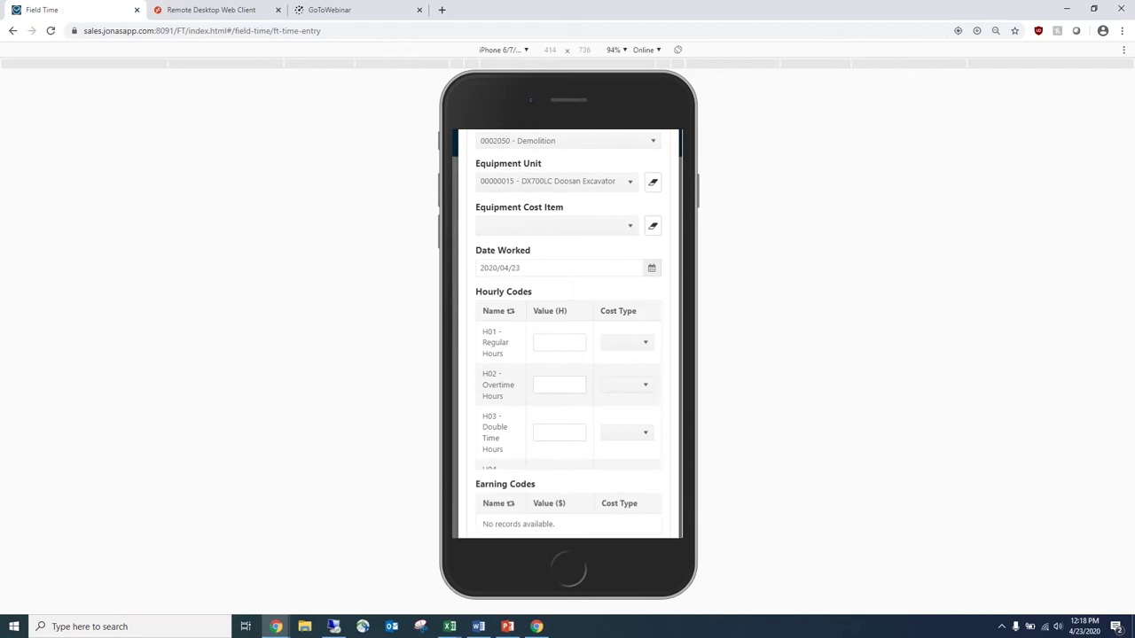
{"action": "left_click", "coordinate": [559, 342]}
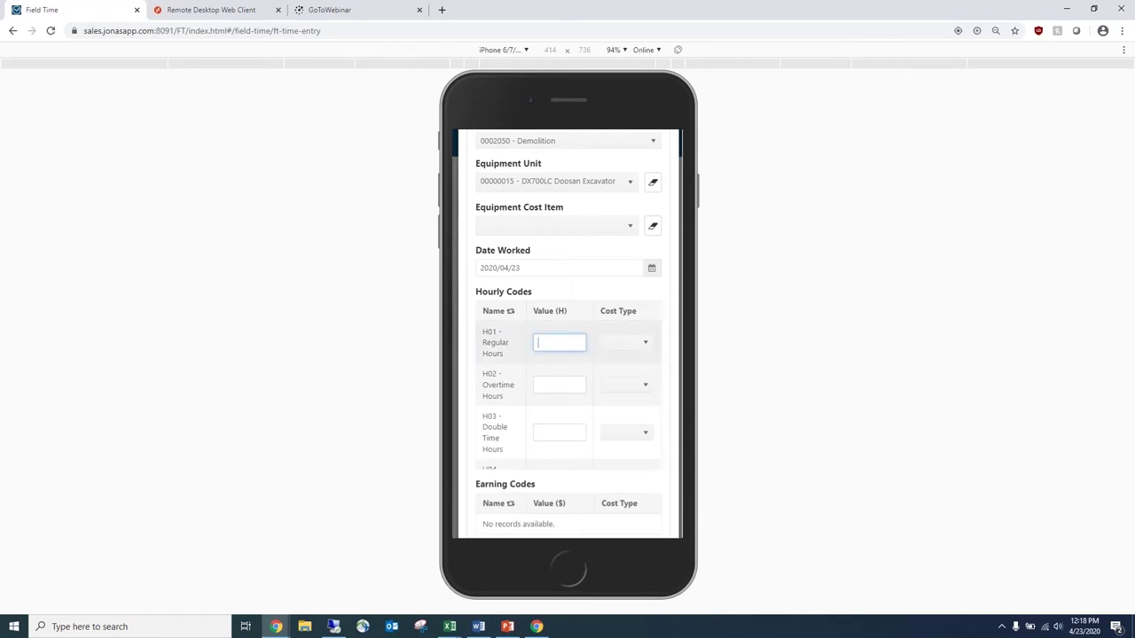
{"action": "type", "text": "8"}
{"action": "left_click", "coordinate": [626, 342]}
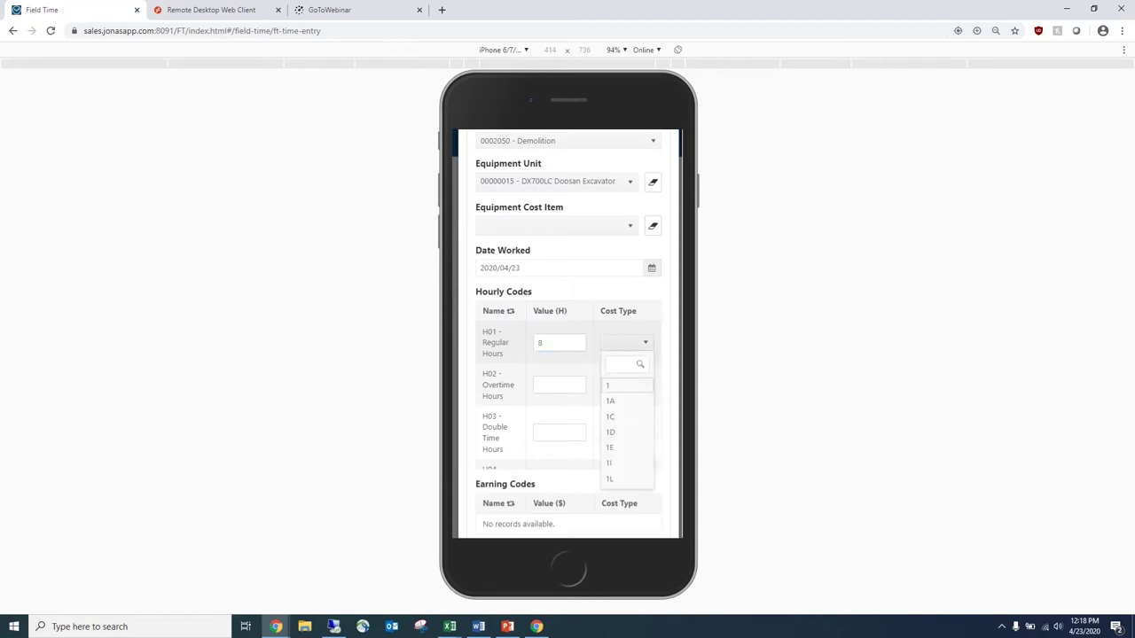
{"action": "left_click", "coordinate": [626, 401]}
- Enter 2 for H02 - Overtime Hours and set its cost type to 1C
{"action": "left_click", "coordinate": [558, 385]}
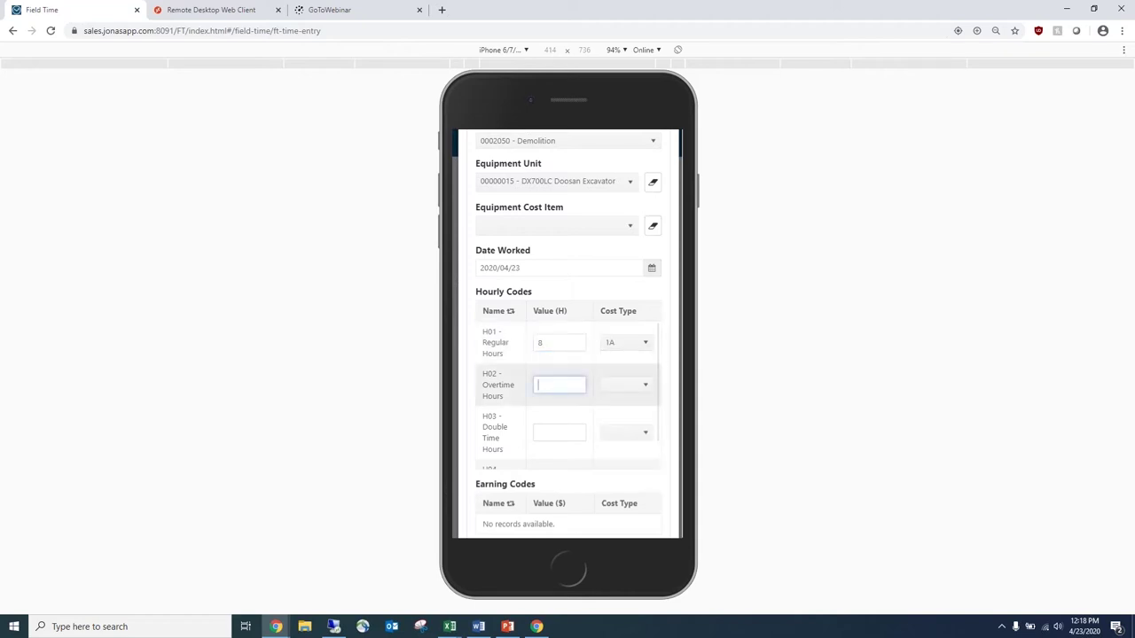
{"action": "type", "text": "2"}
{"action": "left_click", "coordinate": [625, 385]}
{"action": "left_click", "coordinate": [626, 460]}
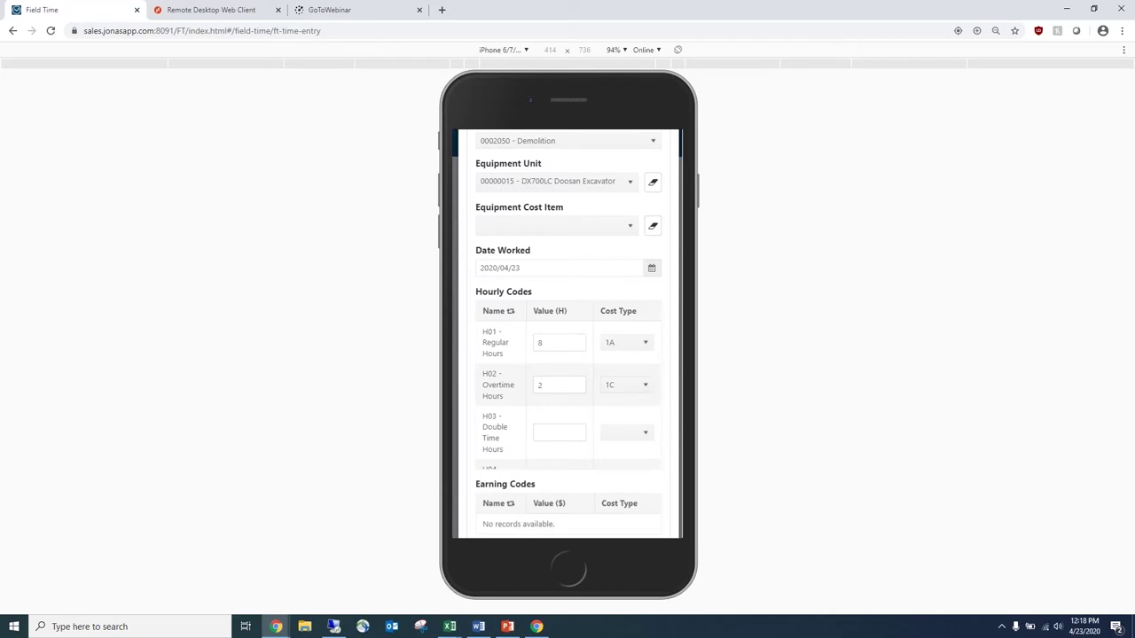
{"action": "scroll", "coordinate": [569, 333], "scroll_direction": "up", "scroll_amount": 3}
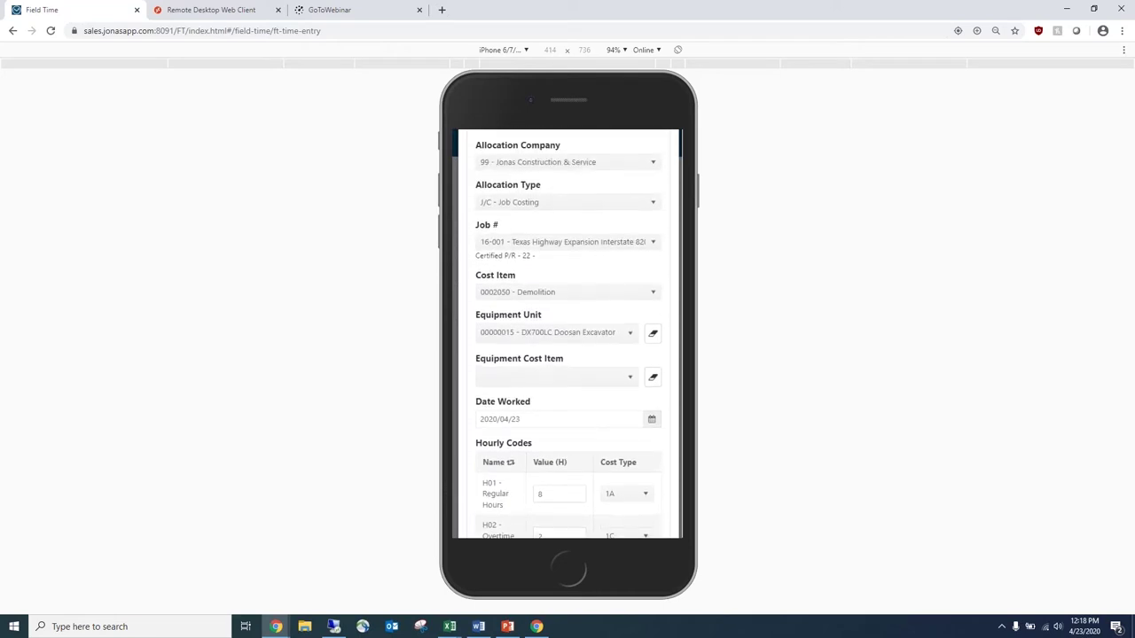
{"action": "scroll", "coordinate": [569, 334], "scroll_direction": "up", "scroll_amount": 3}
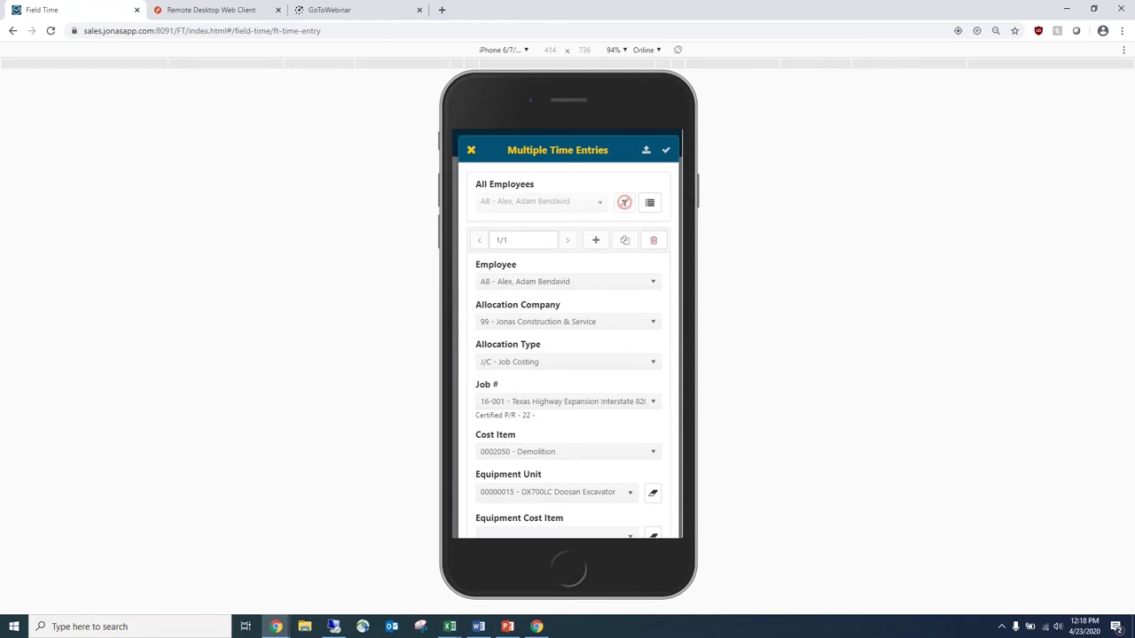
{"action": "scroll", "coordinate": [568, 333], "scroll_direction": "down", "scroll_amount": 3}
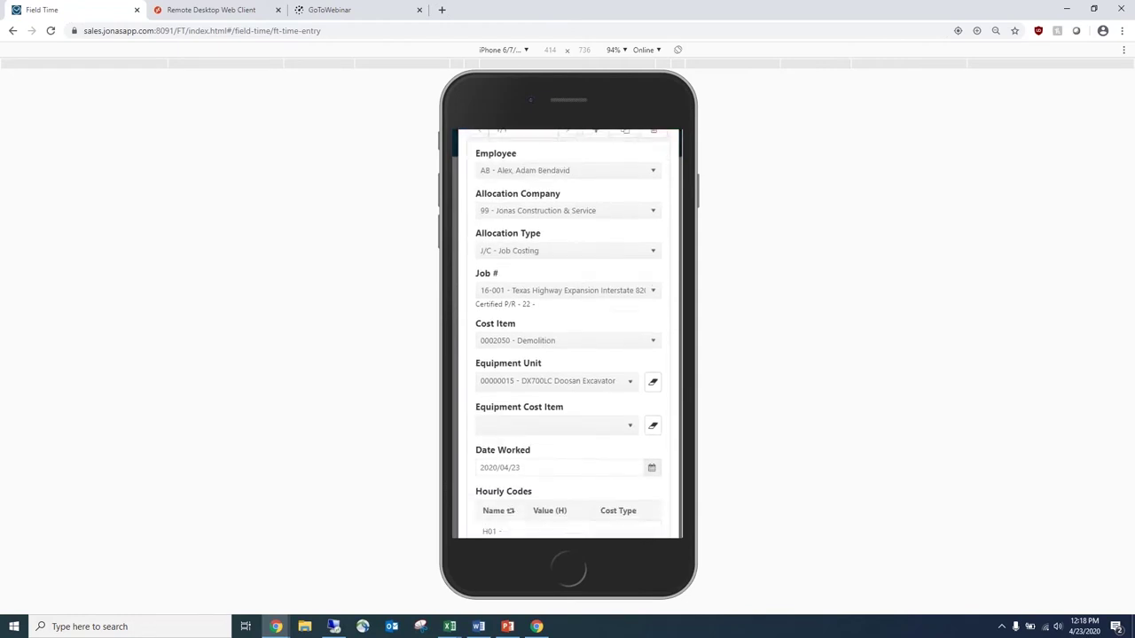
- Set the entry's equipment cost item to 0002060 - Building Demolition
{"action": "left_click", "coordinate": [556, 403]}
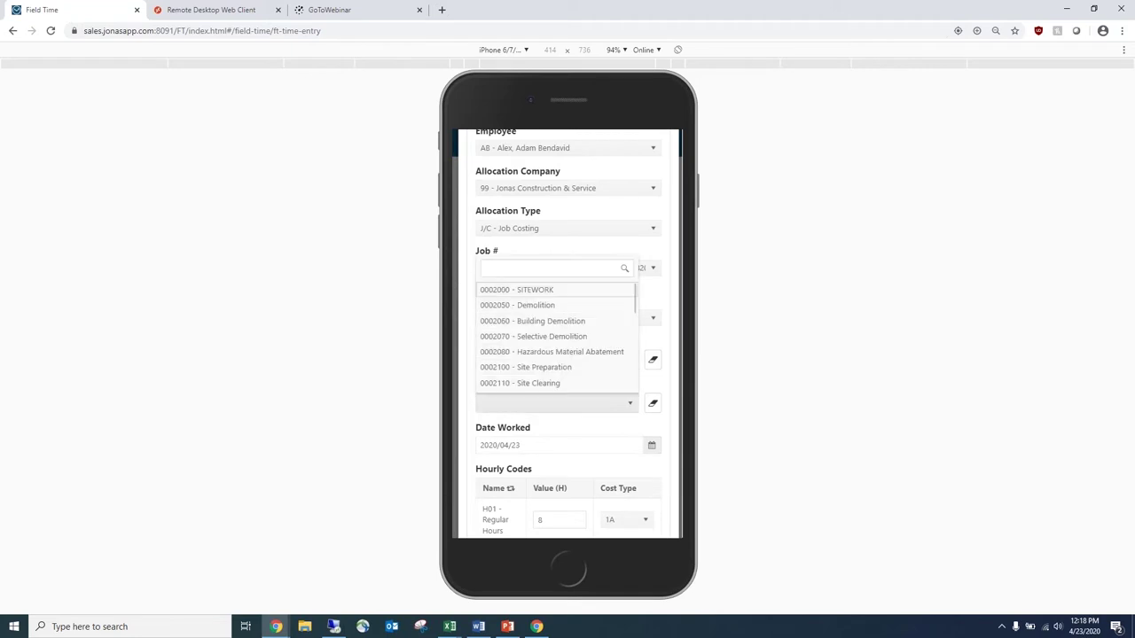
{"action": "left_click", "coordinate": [532, 321]}
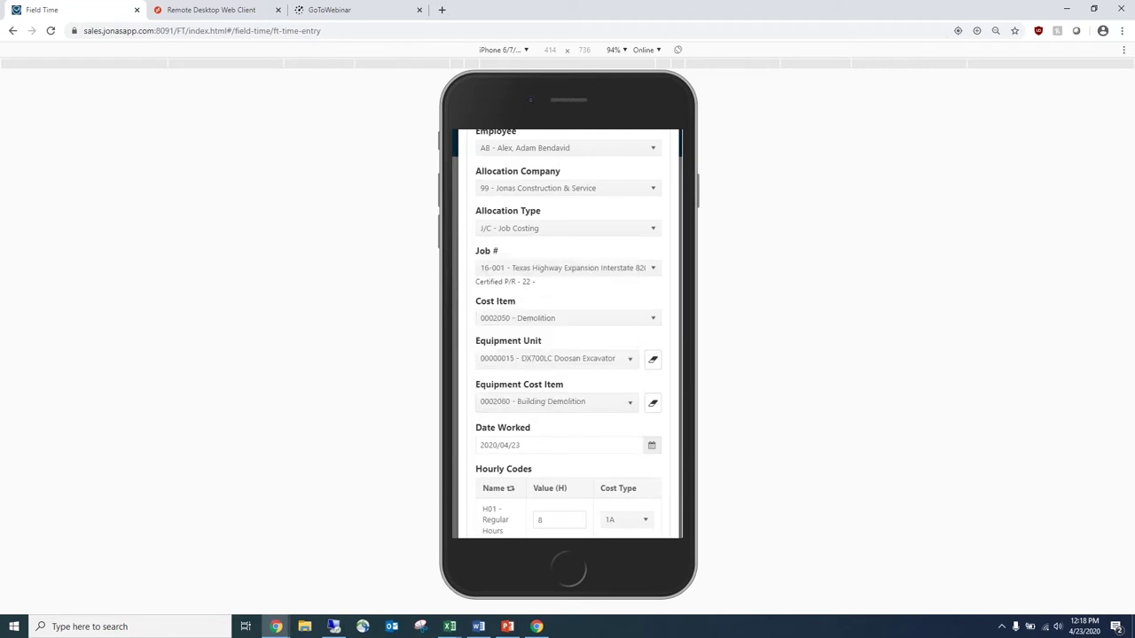
- Duplicate the completed time entry and assign the copy to the second employee in the list
{"action": "scroll", "coordinate": [569, 334], "scroll_direction": "up", "scroll_amount": 5}
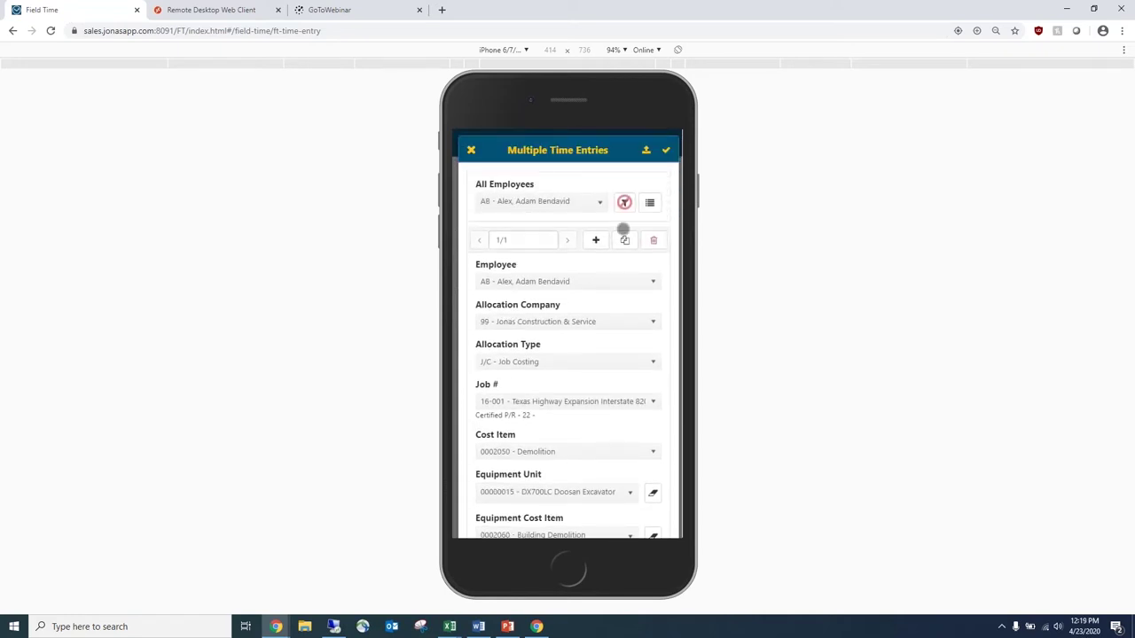
{"action": "left_click", "coordinate": [625, 235]}
{"action": "left_click", "coordinate": [567, 281]}
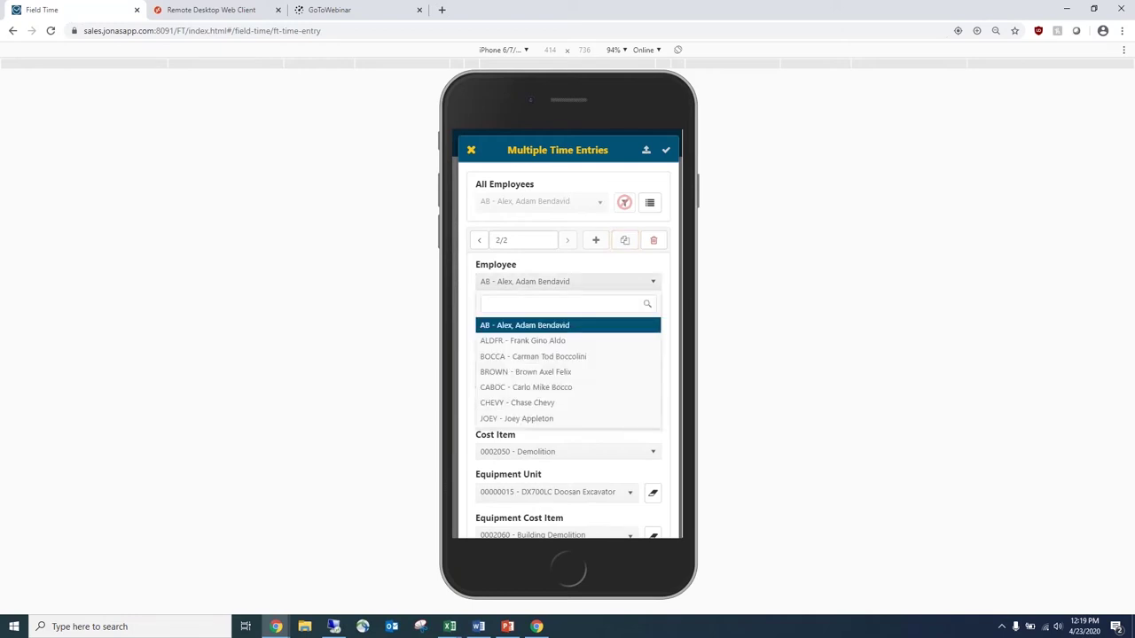
{"action": "left_click", "coordinate": [523, 340]}
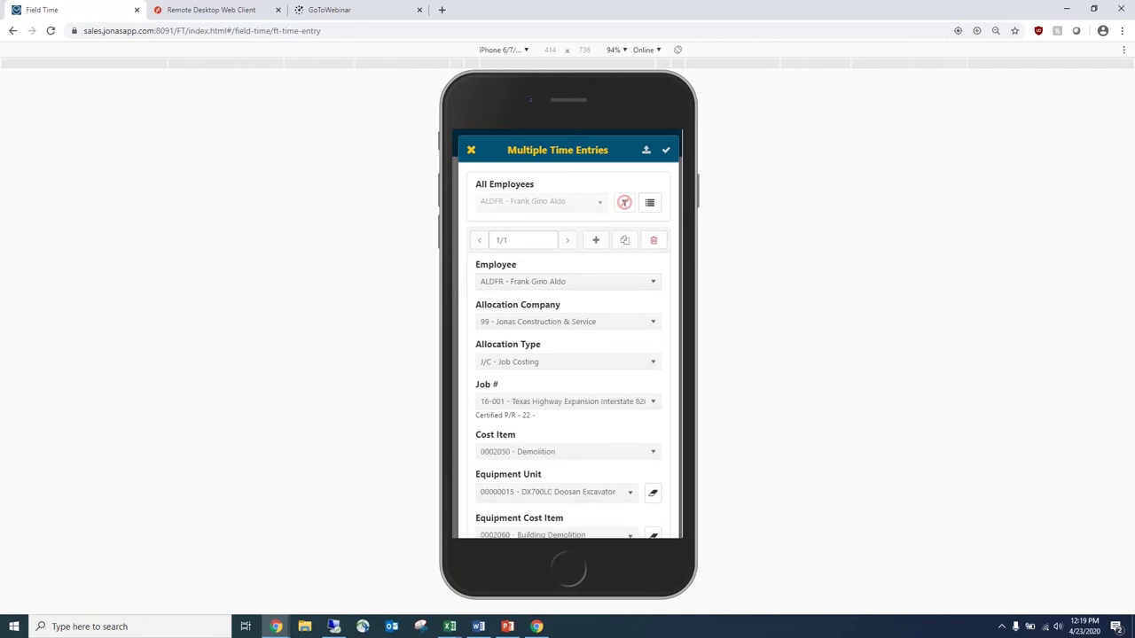
- Enter 7 for H01 - Regular Hours in the copied entry's hourly codes and set its cost type to 1A
{"action": "scroll", "coordinate": [568, 334], "scroll_direction": "down", "scroll_amount": 2}
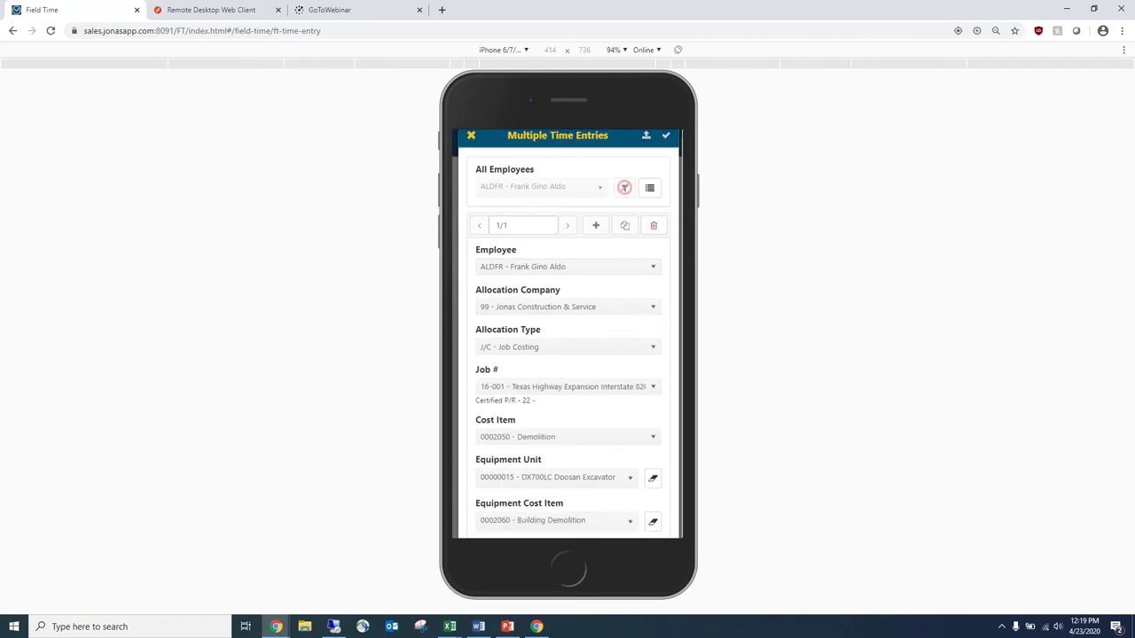
{"action": "scroll", "coordinate": [568, 334], "scroll_direction": "down", "scroll_amount": 4}
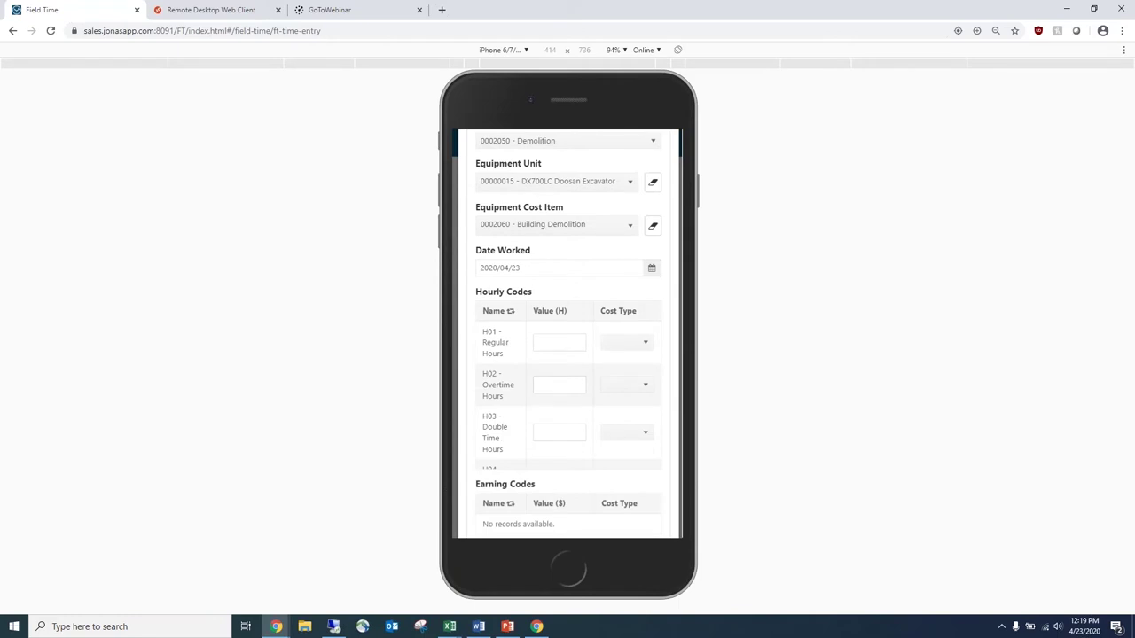
{"action": "left_click", "coordinate": [559, 342]}
{"action": "type", "text": "7"}
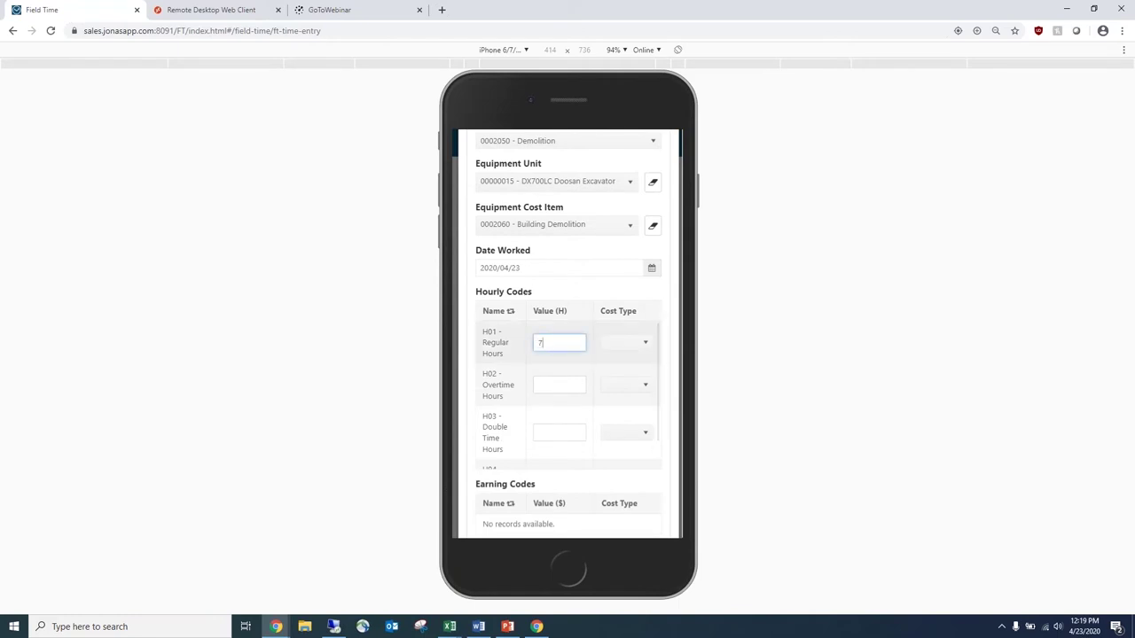
{"action": "left_click", "coordinate": [625, 343]}
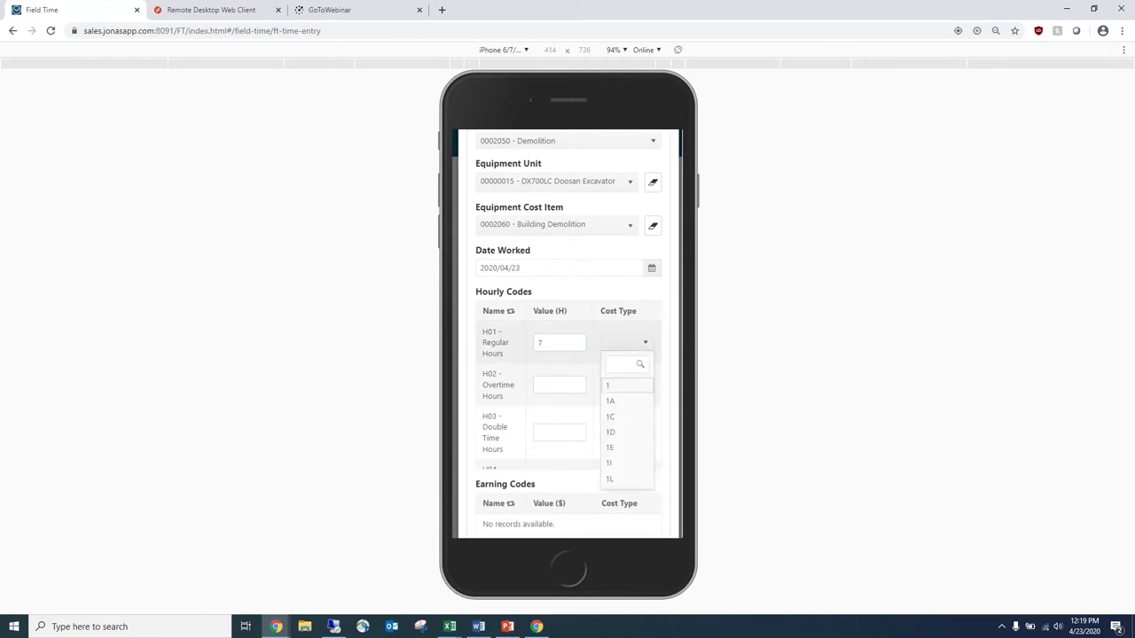
{"action": "left_click", "coordinate": [620, 401]}
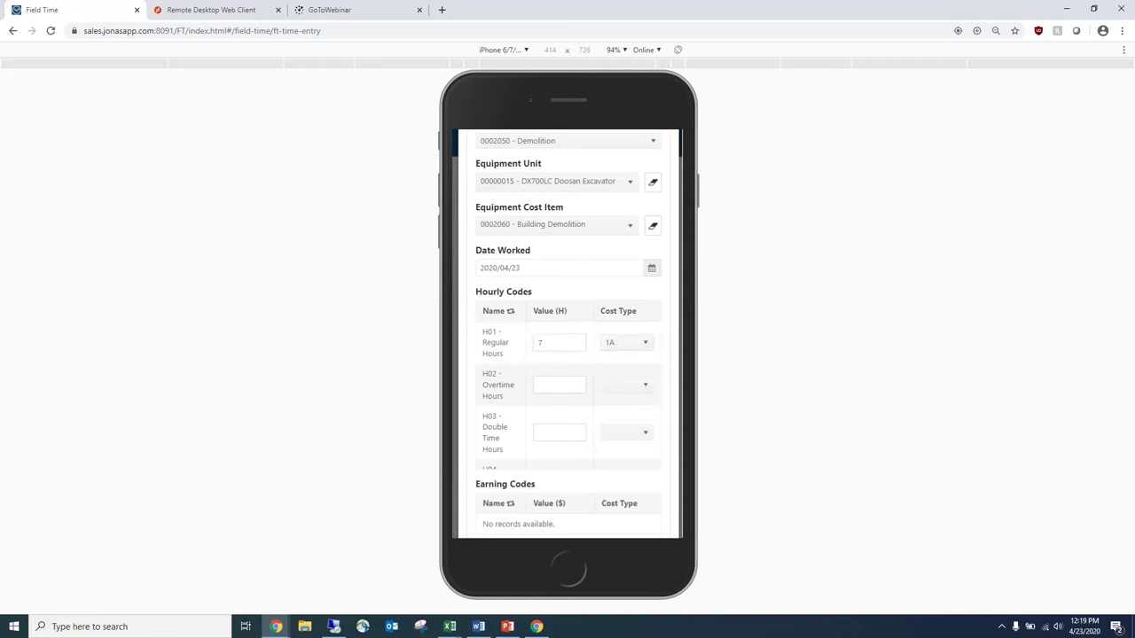
- Preview the time entries across the payroll, employee and allocation columns, and close the multiple time entry form without saving
{"action": "scroll", "coordinate": [568, 335], "scroll_direction": "up", "scroll_amount": 3}
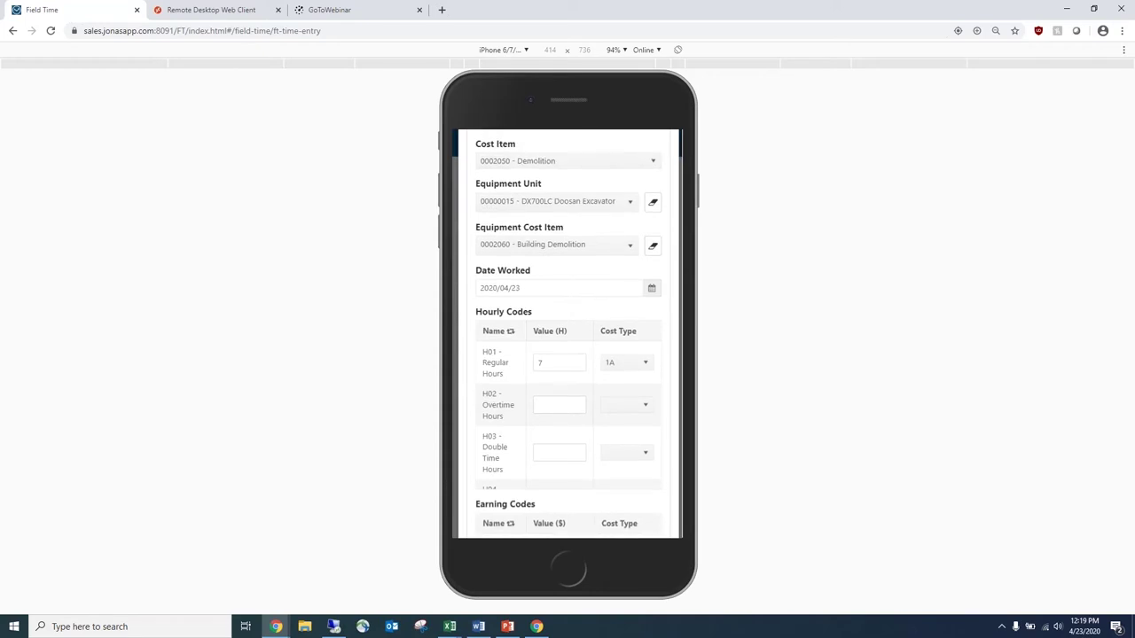
{"action": "scroll", "coordinate": [568, 335], "scroll_direction": "up", "scroll_amount": 3}
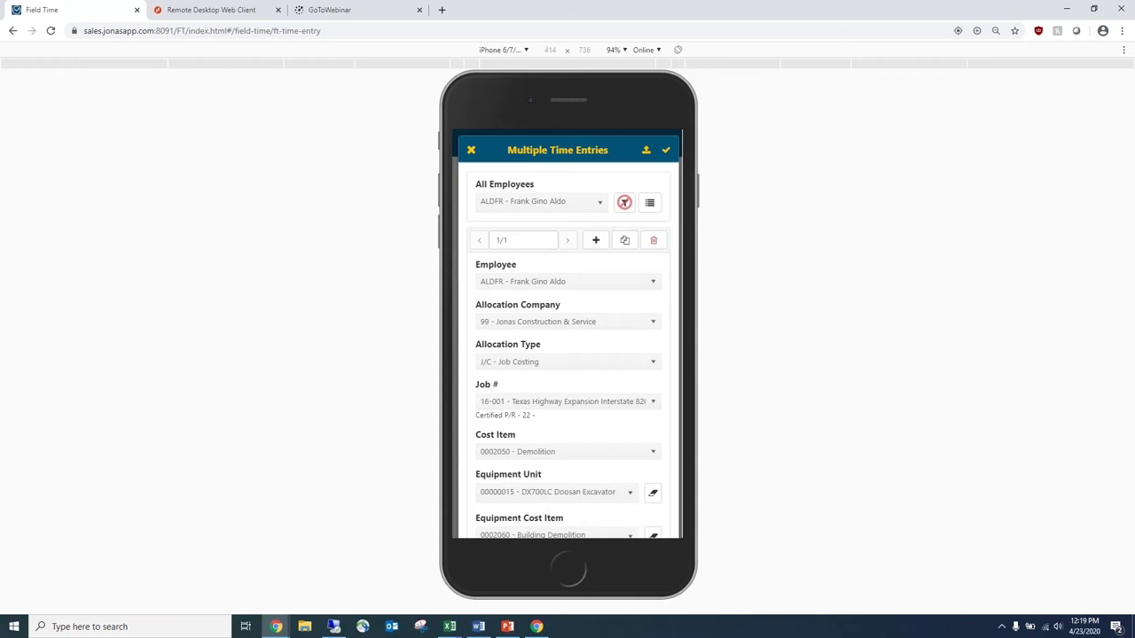
{"action": "left_click", "coordinate": [649, 202]}
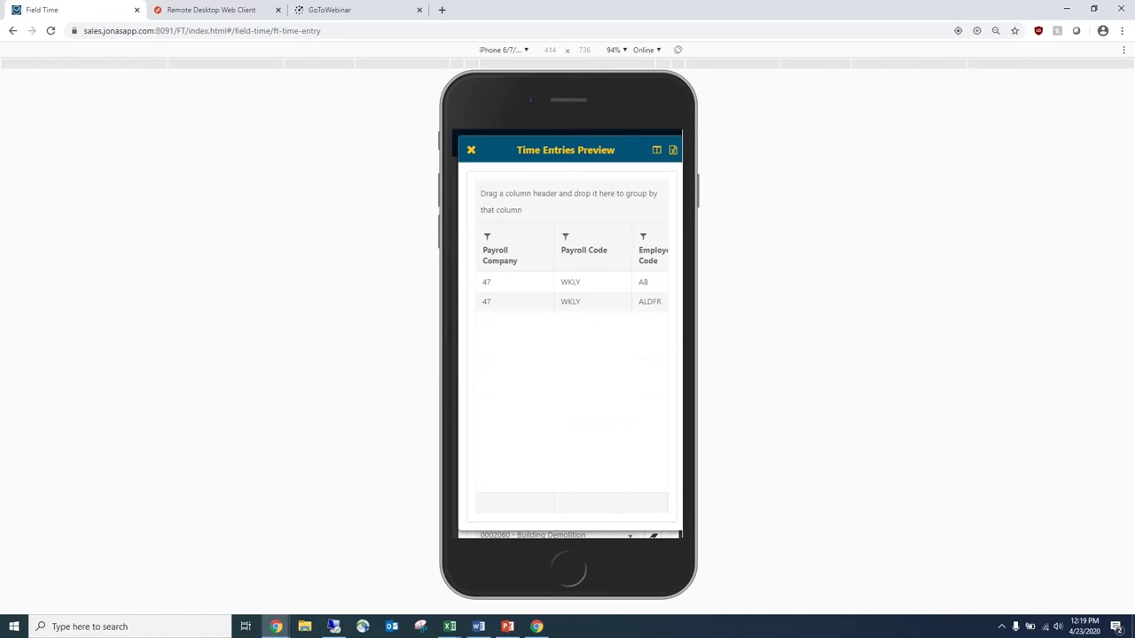
{"action": "scroll", "coordinate": [571, 355], "scroll_direction": "right", "scroll_amount": 1}
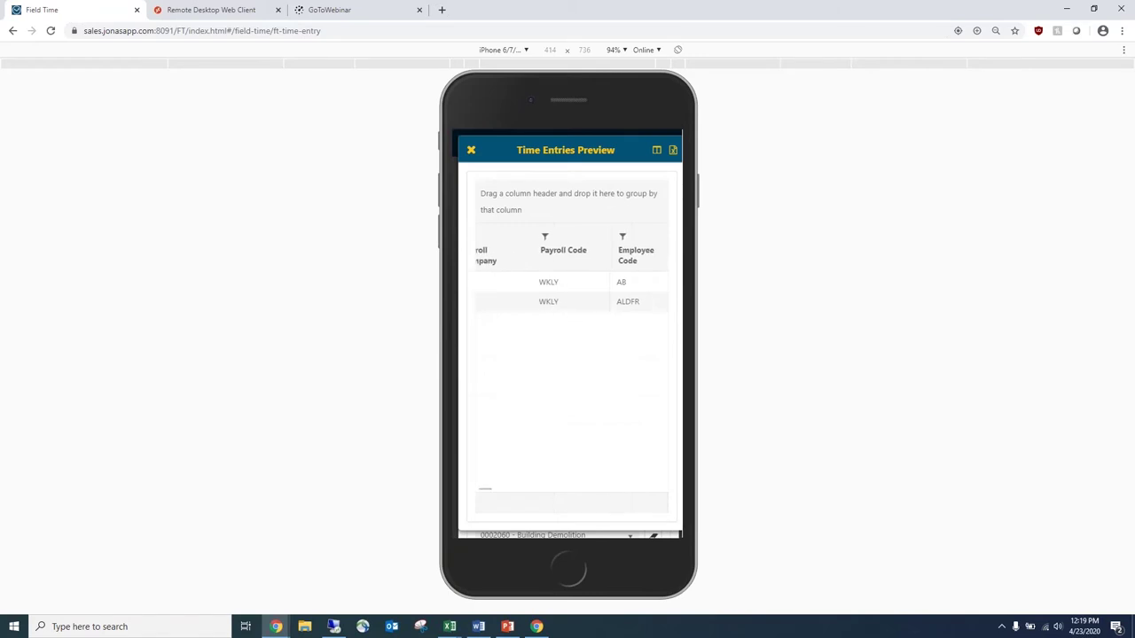
{"action": "scroll", "coordinate": [572, 266], "scroll_direction": "right", "scroll_amount": 5}
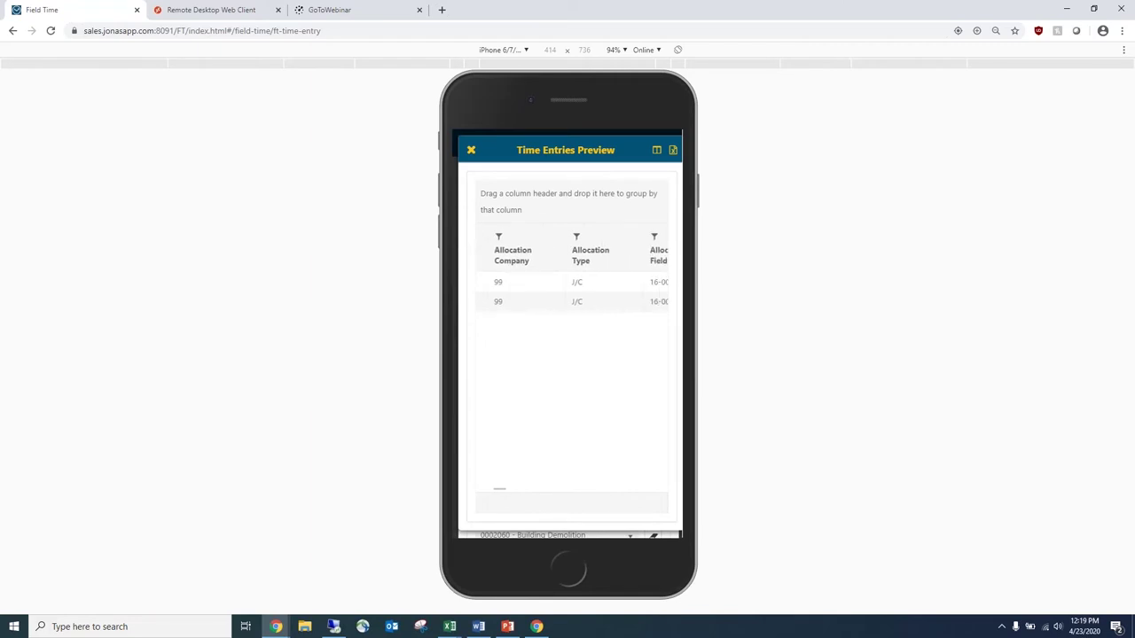
{"action": "scroll", "coordinate": [572, 266], "scroll_direction": "right", "scroll_amount": 2}
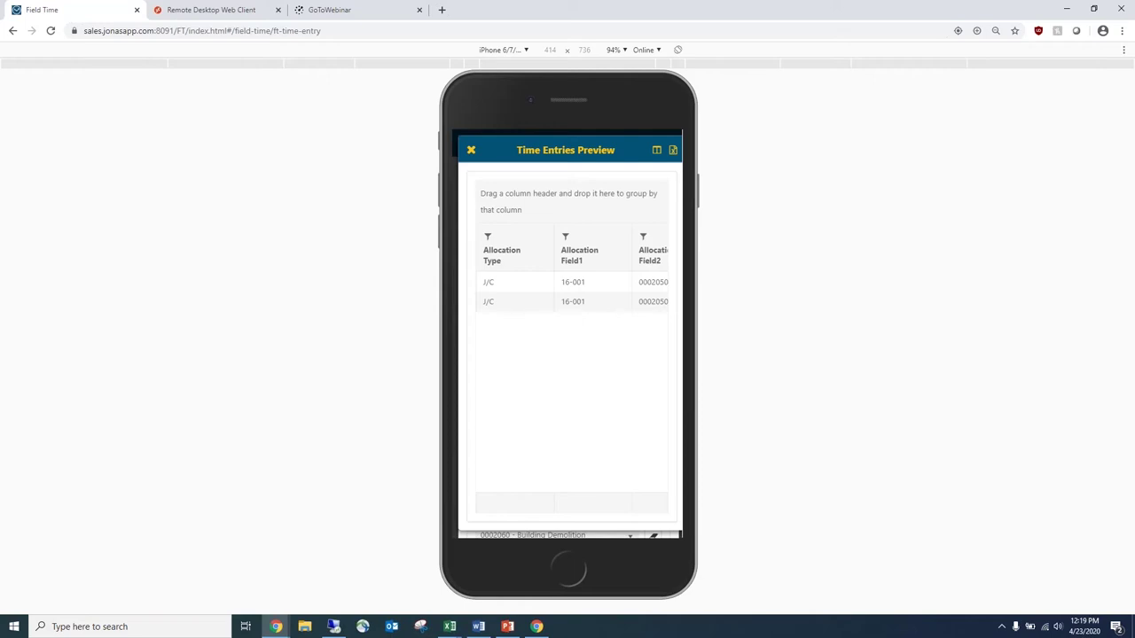
{"action": "key", "text": "Escape"}
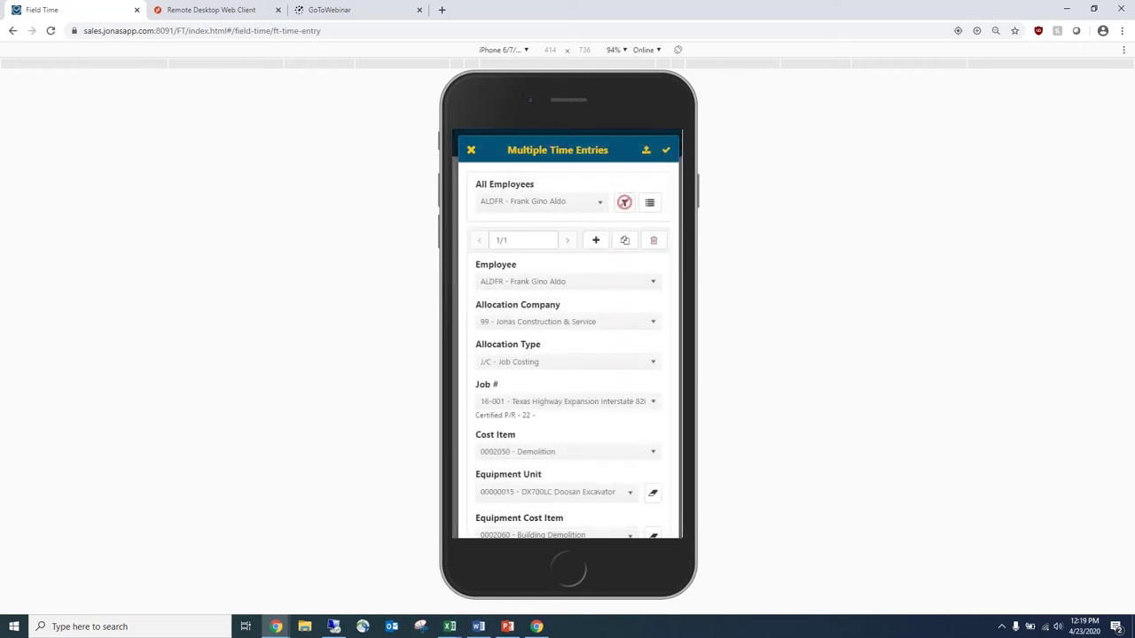
{"action": "key", "text": "Escape"}
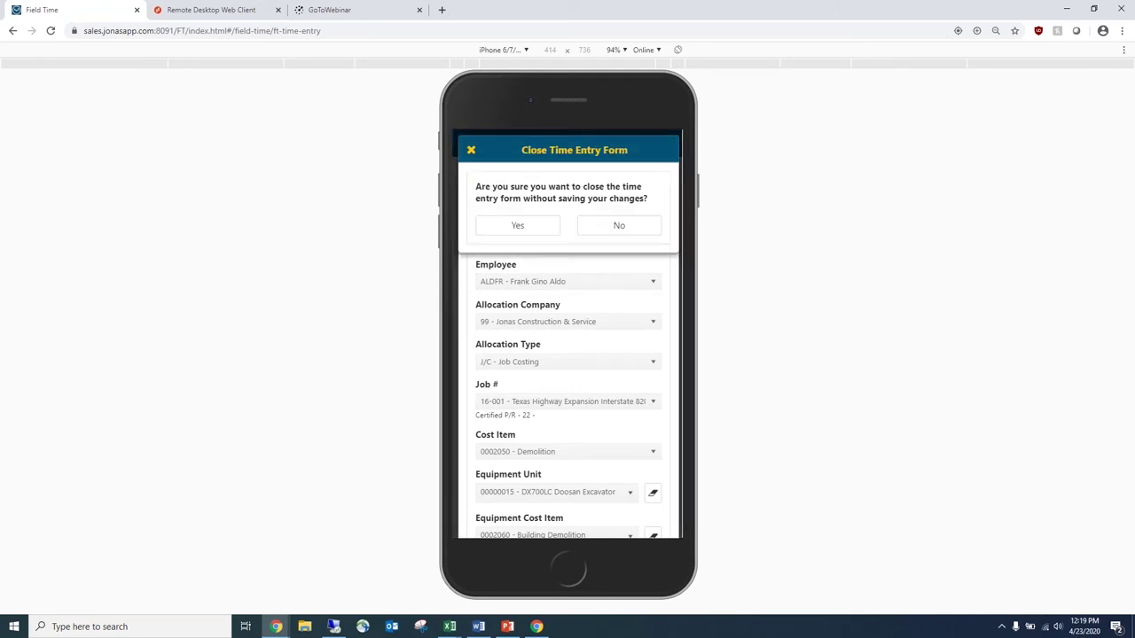
{"action": "left_click", "coordinate": [518, 226]}
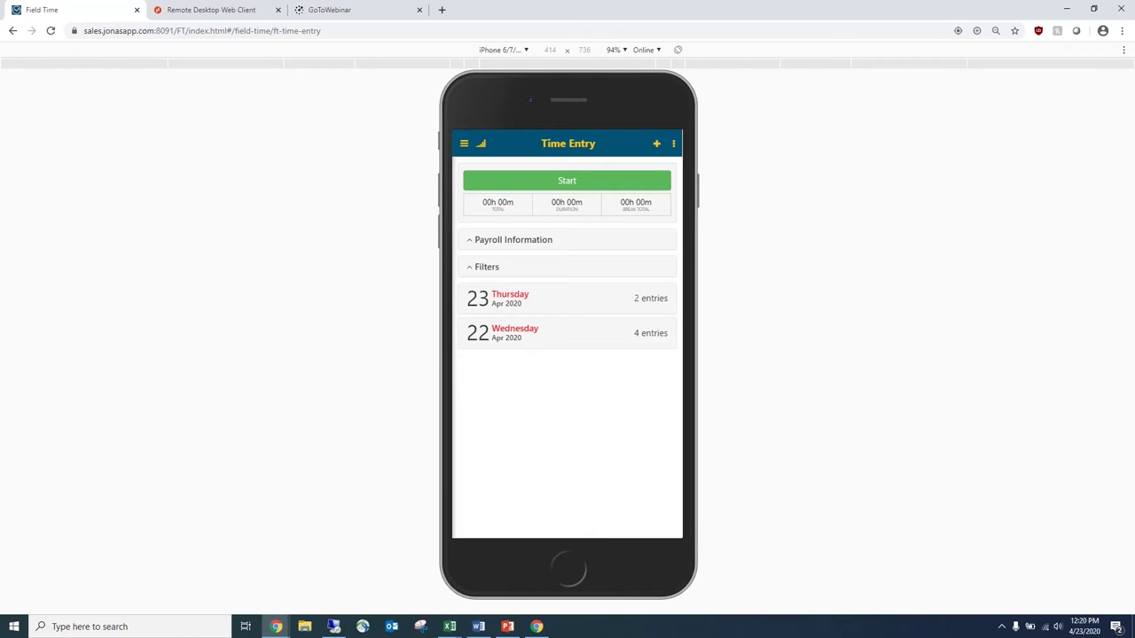
- Review the initial screen choices and notification options in User Preferences, and open User Defaults
{"action": "left_click", "coordinate": [673, 142]}
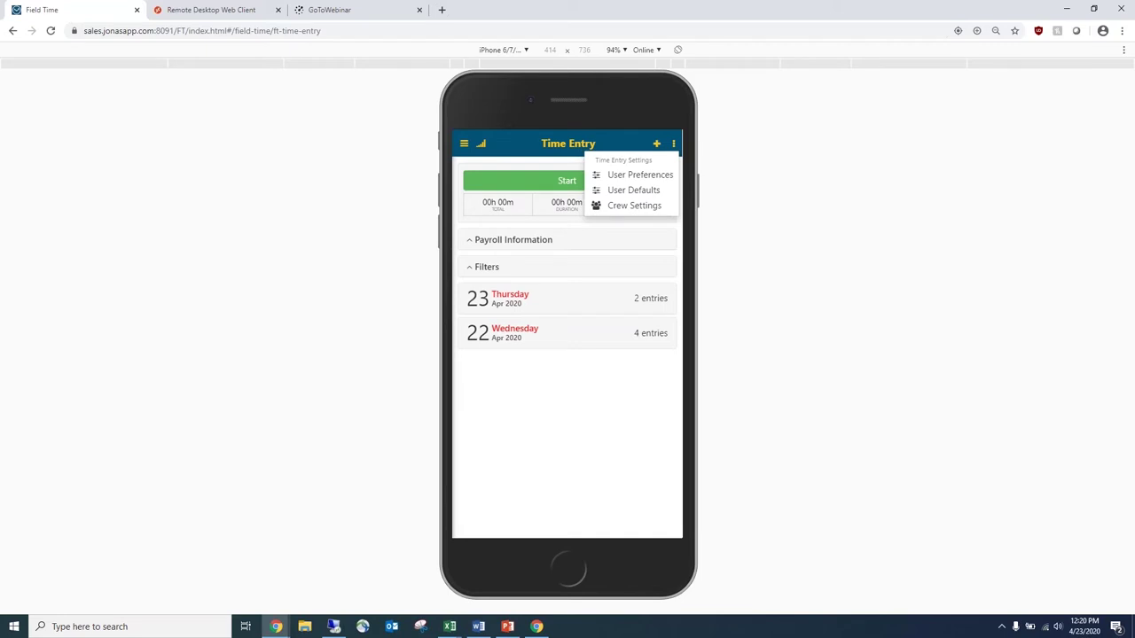
{"action": "left_click", "coordinate": [640, 174]}
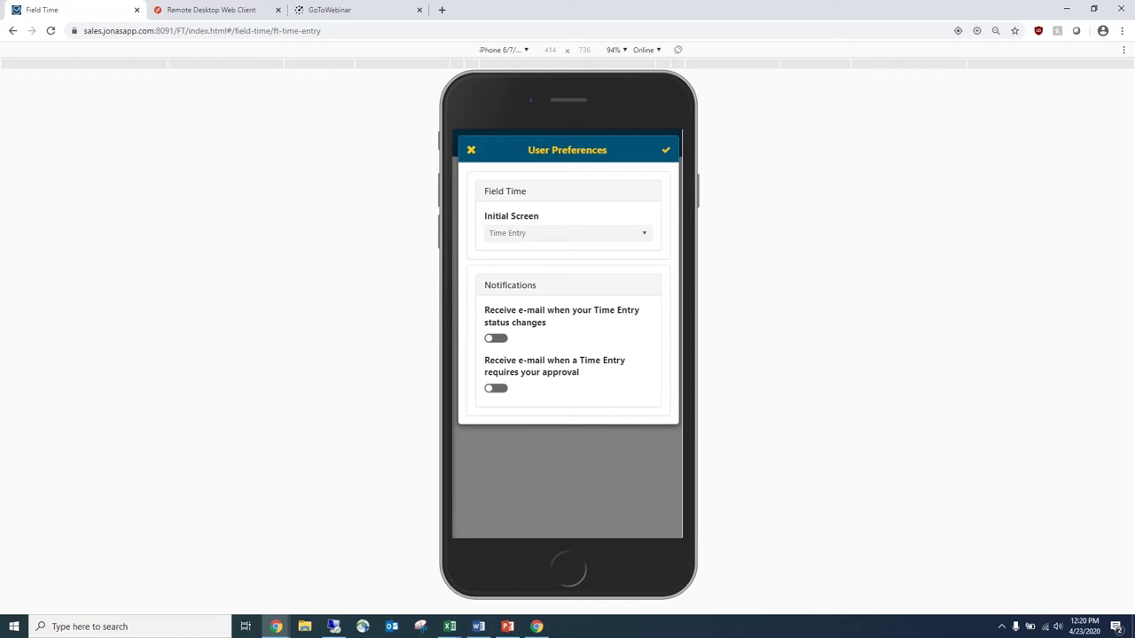
{"action": "left_click", "coordinate": [567, 233]}
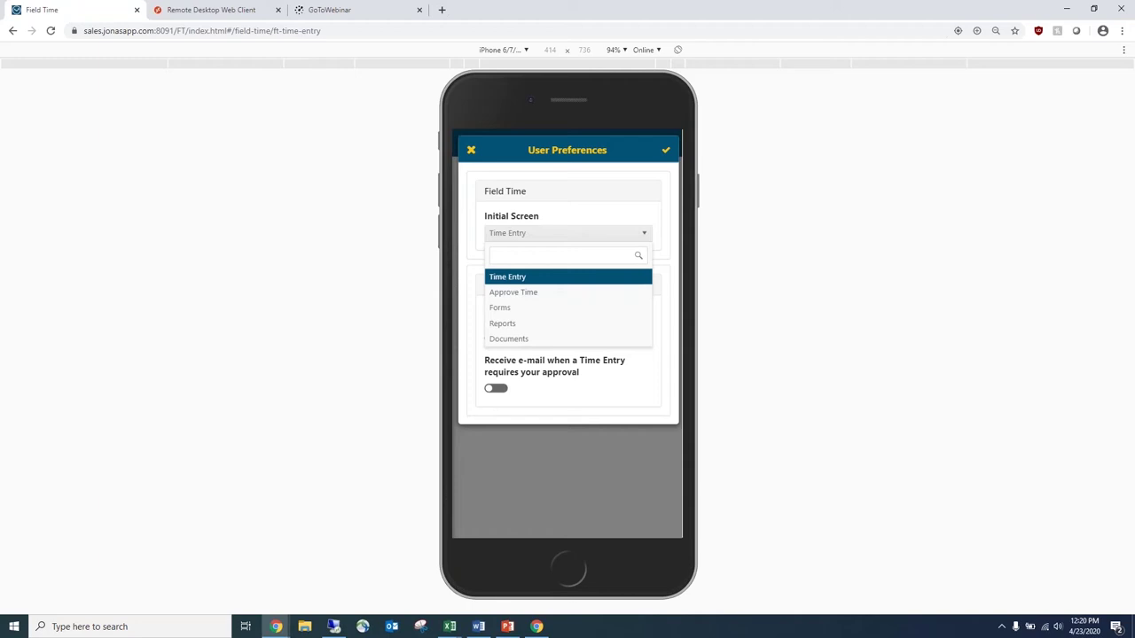
{"action": "key", "text": "Escape"}
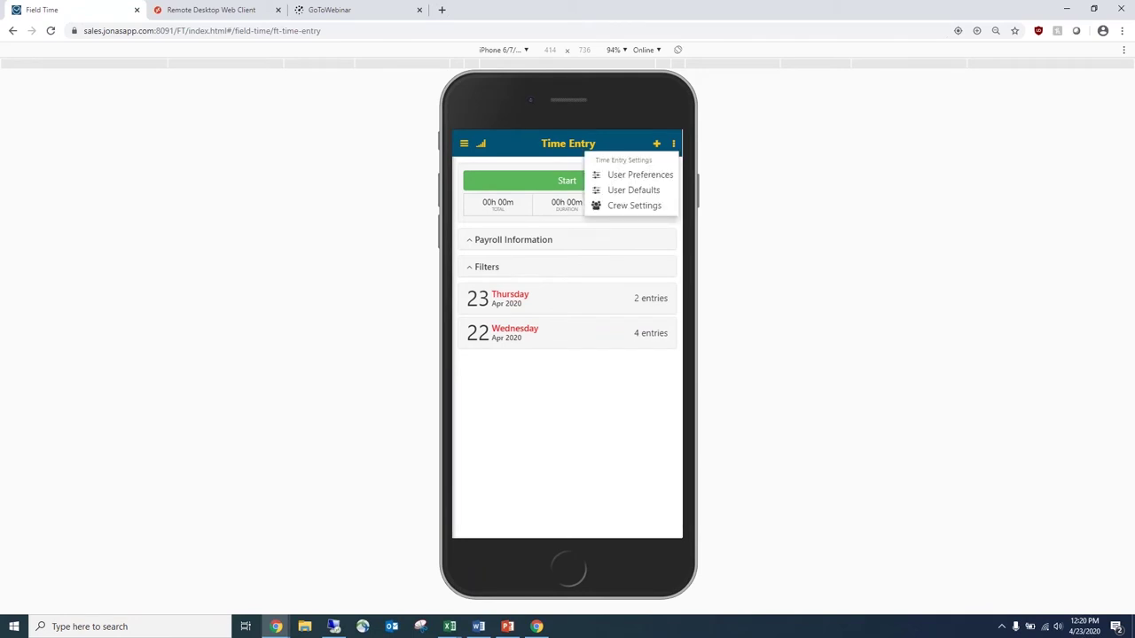
{"action": "left_click", "coordinate": [633, 190]}
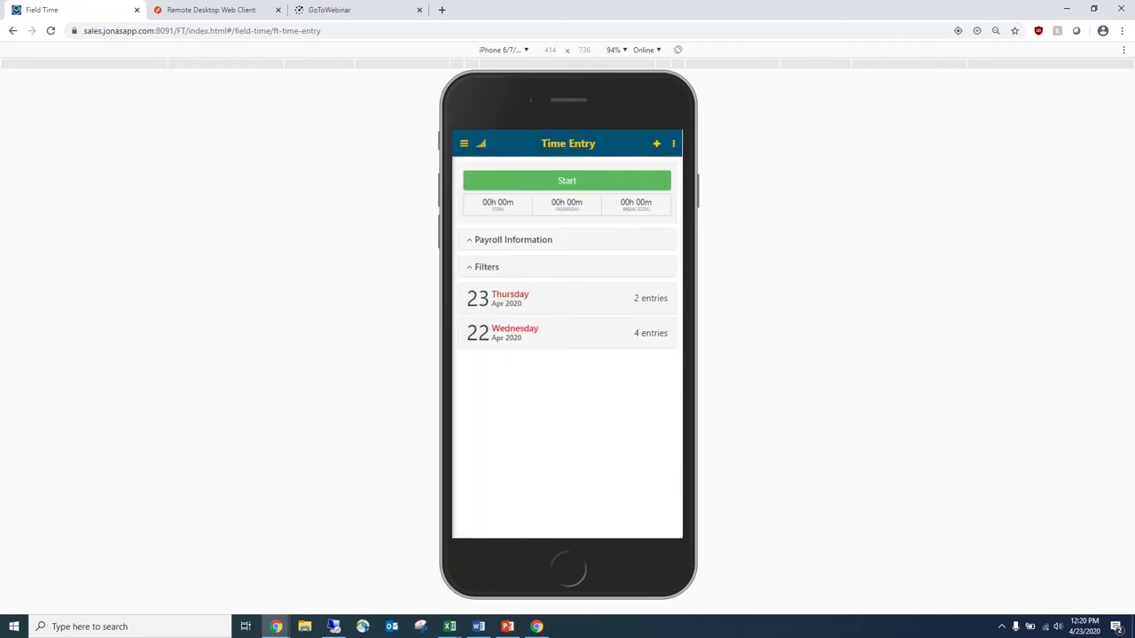
- Start a new crew in Crew Settings for the default company, with WKLY - WEEKLY PAYROLL as its payroll
{"action": "left_click", "coordinate": [673, 143]}
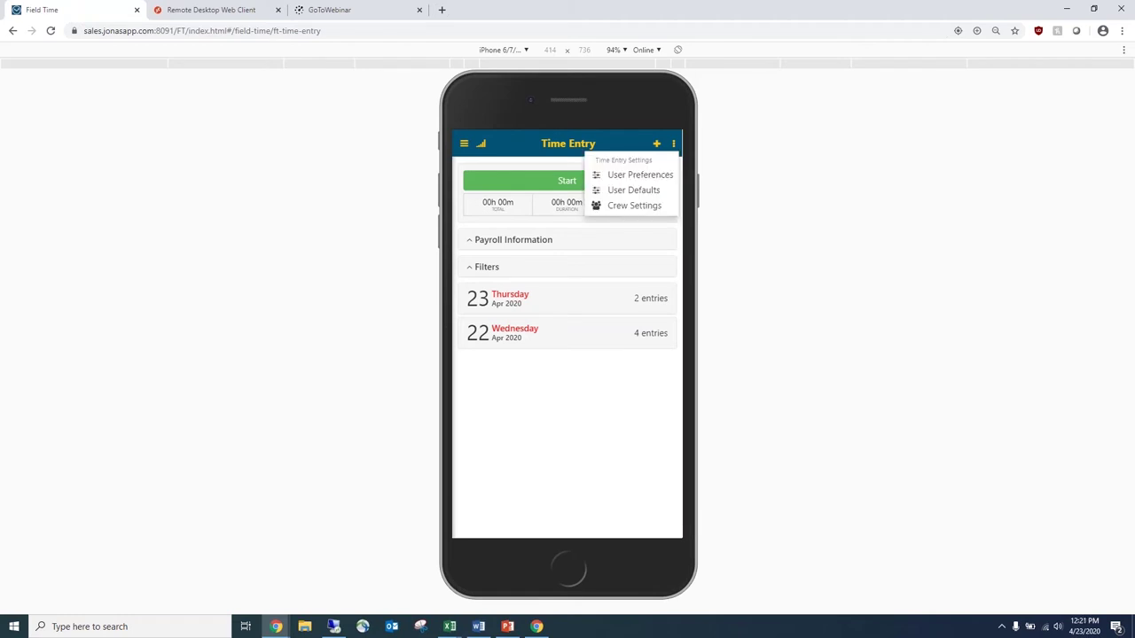
{"action": "left_click", "coordinate": [671, 205]}
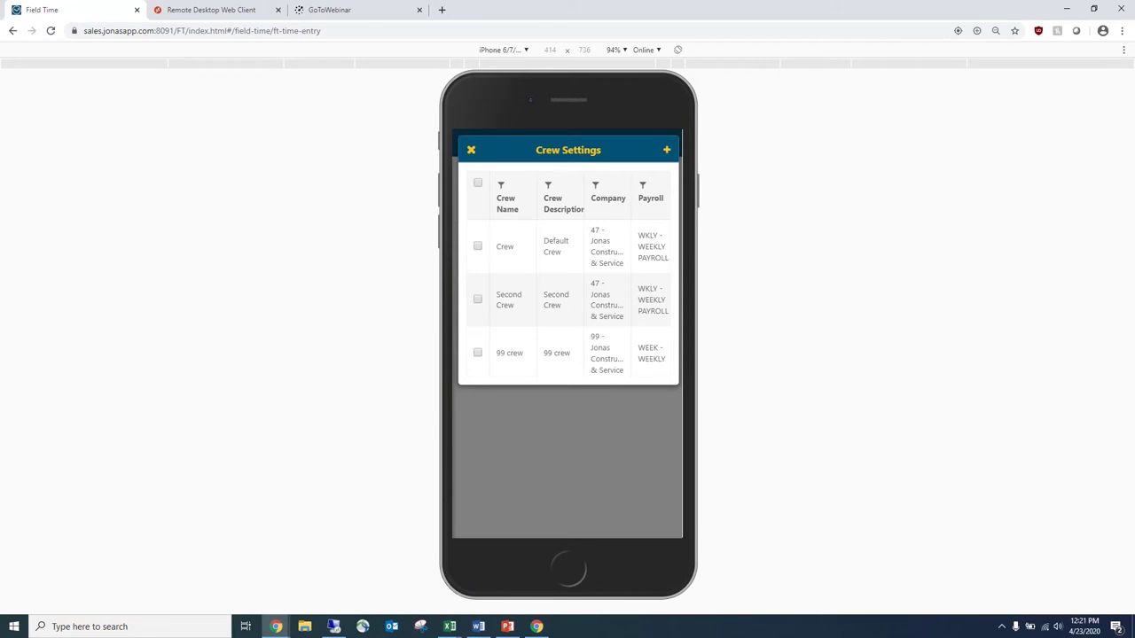
{"action": "left_click", "coordinate": [666, 150]}
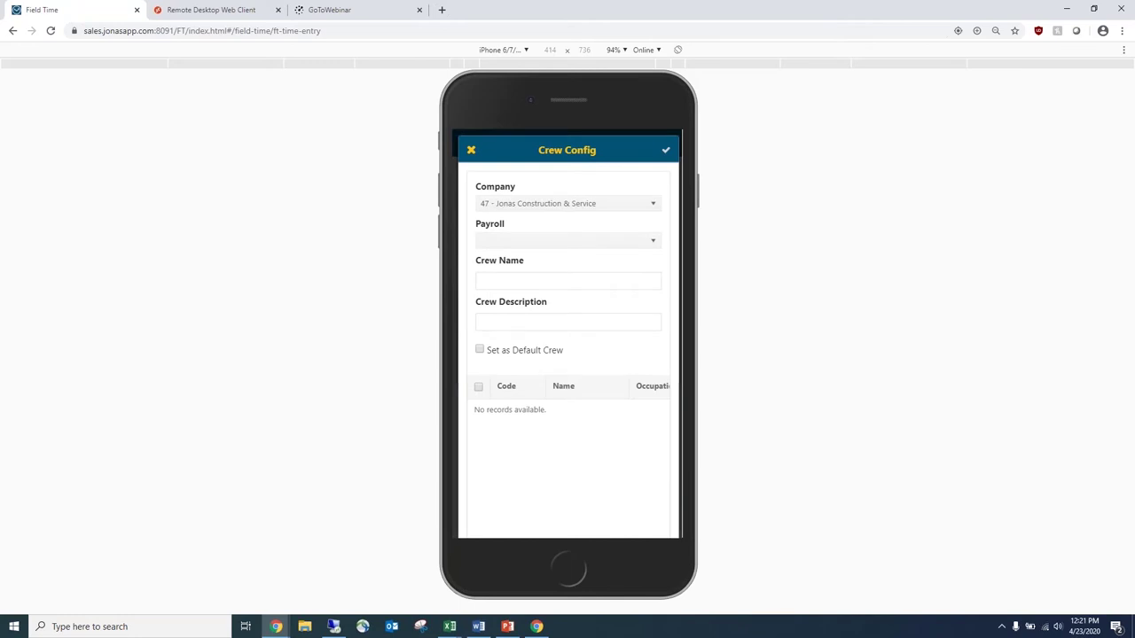
{"action": "left_click", "coordinate": [568, 240]}
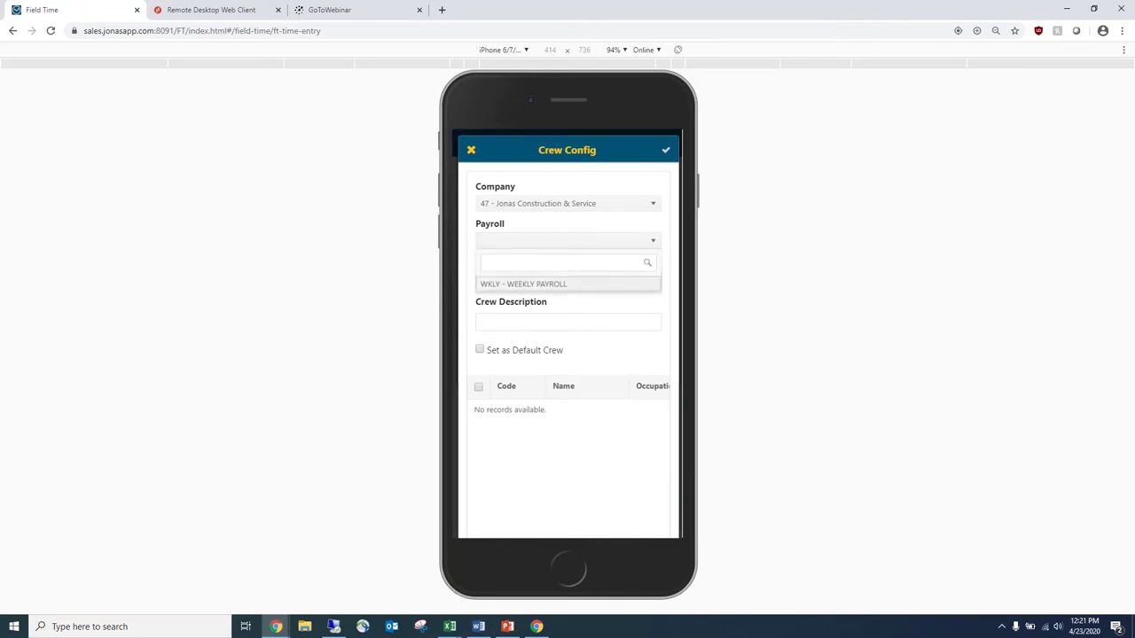
{"action": "left_click", "coordinate": [532, 284]}
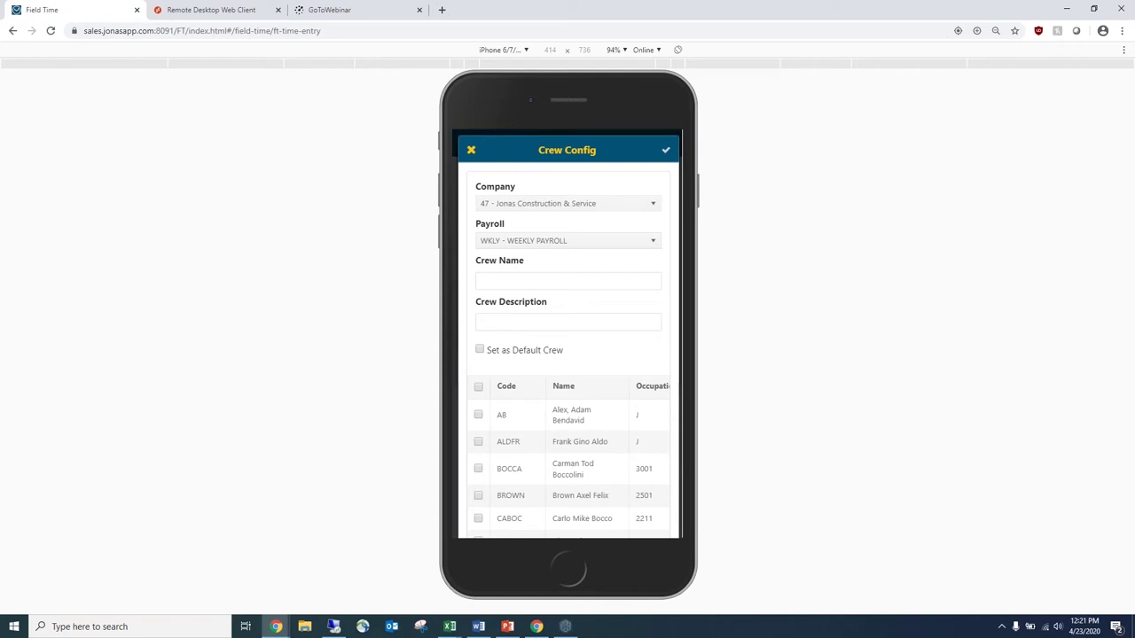
- Select the first two employees for the new crew, try selecting all employees, and close the crew configuration and settings without saving
{"action": "left_click", "coordinate": [478, 414]}
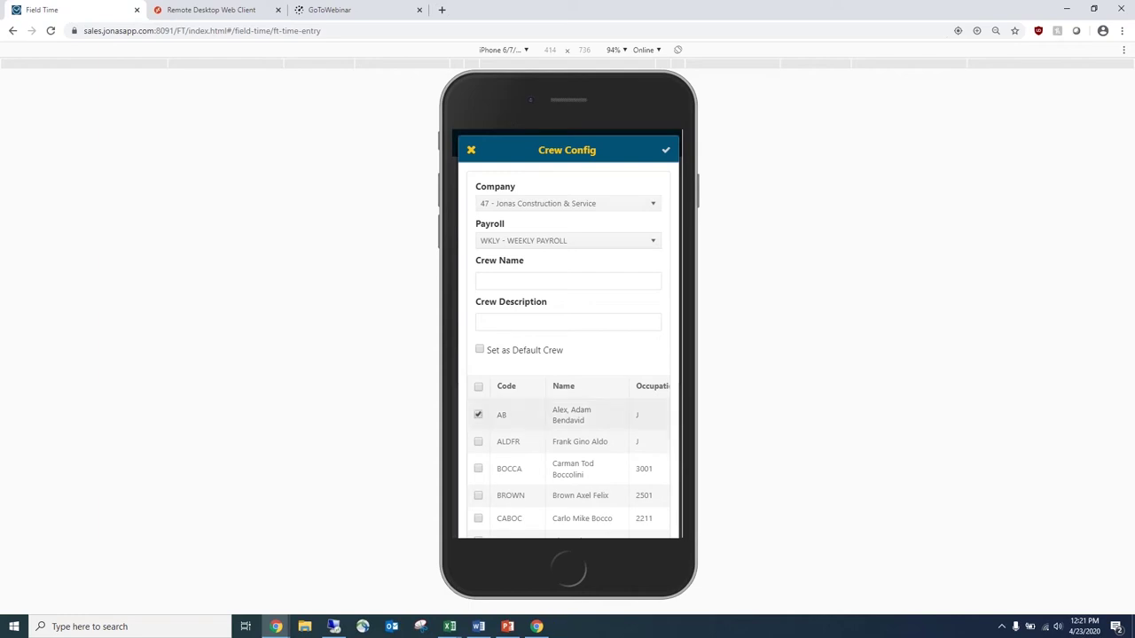
{"action": "left_click", "coordinate": [478, 442]}
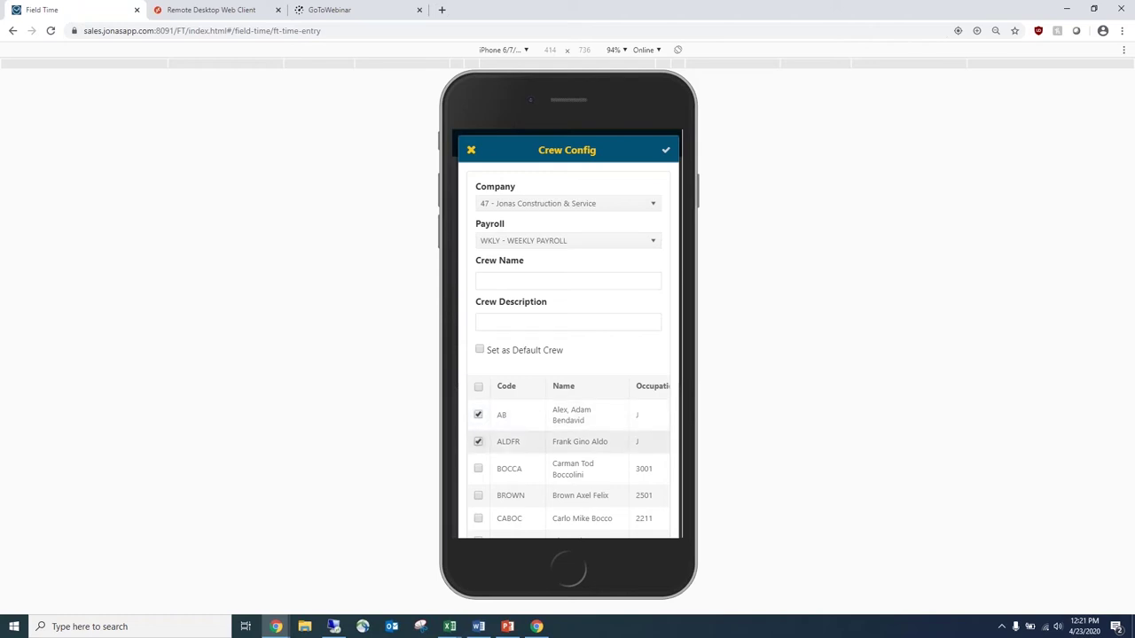
{"action": "left_click", "coordinate": [477, 386]}
{"action": "left_click", "coordinate": [471, 150]}
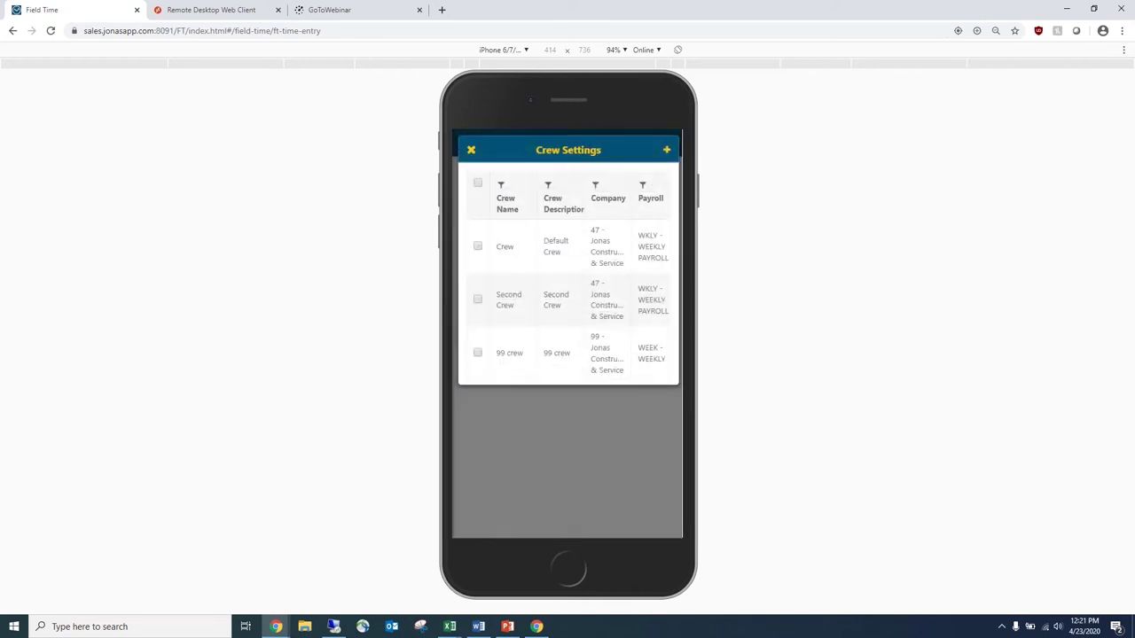
{"action": "left_click", "coordinate": [471, 150]}
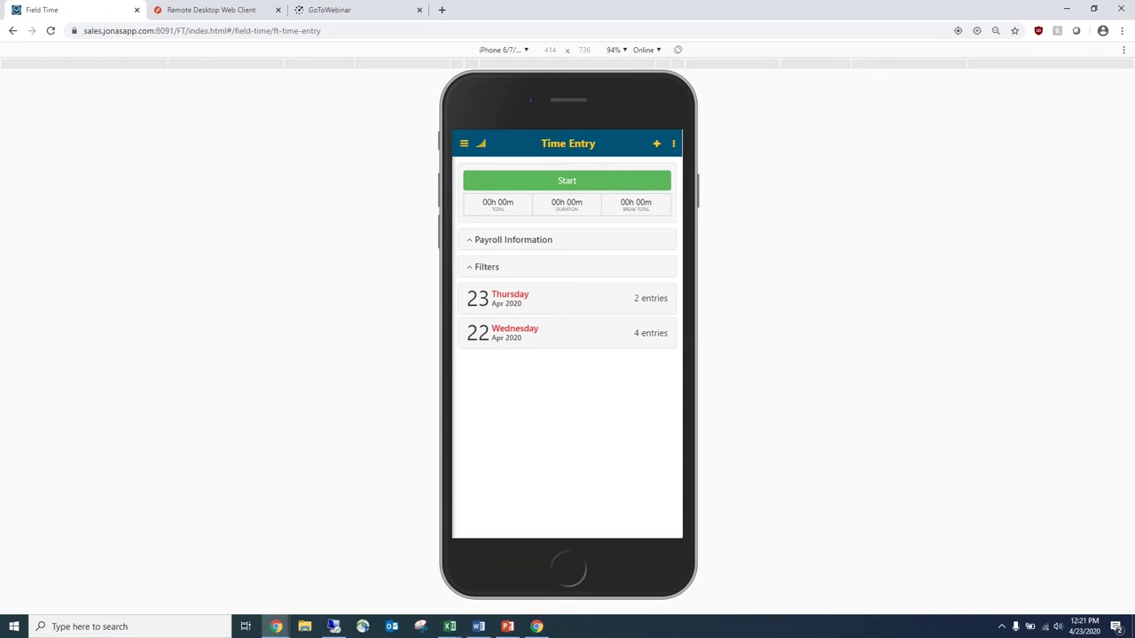
- Switch from Time Entry to the Approve Time page
{"action": "left_click", "coordinate": [464, 144]}
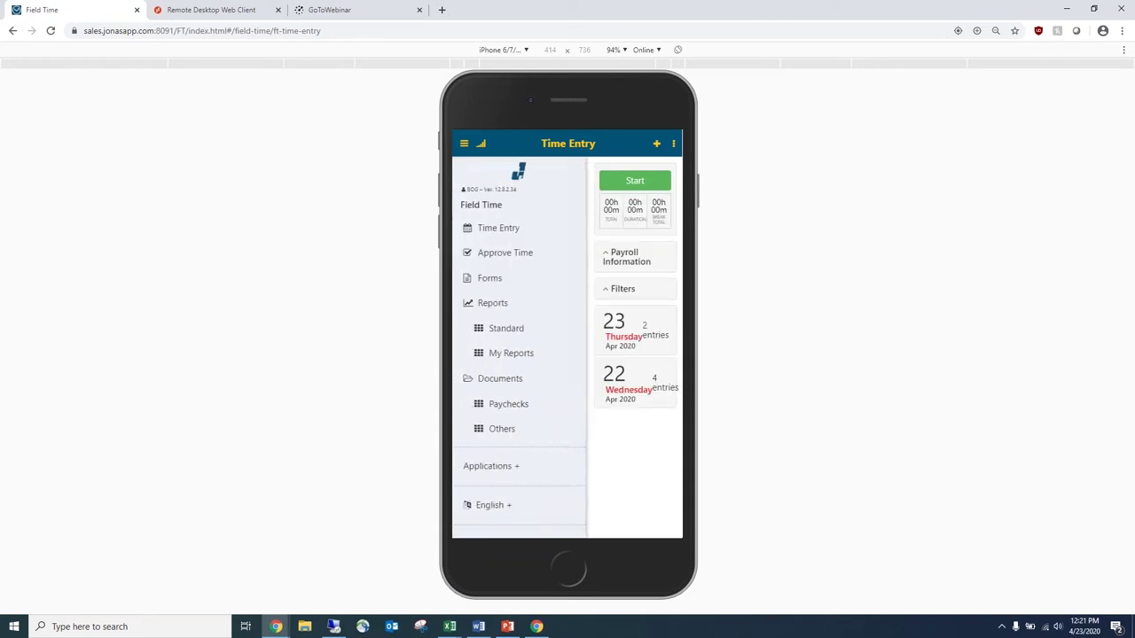
{"action": "left_click", "coordinate": [505, 252]}
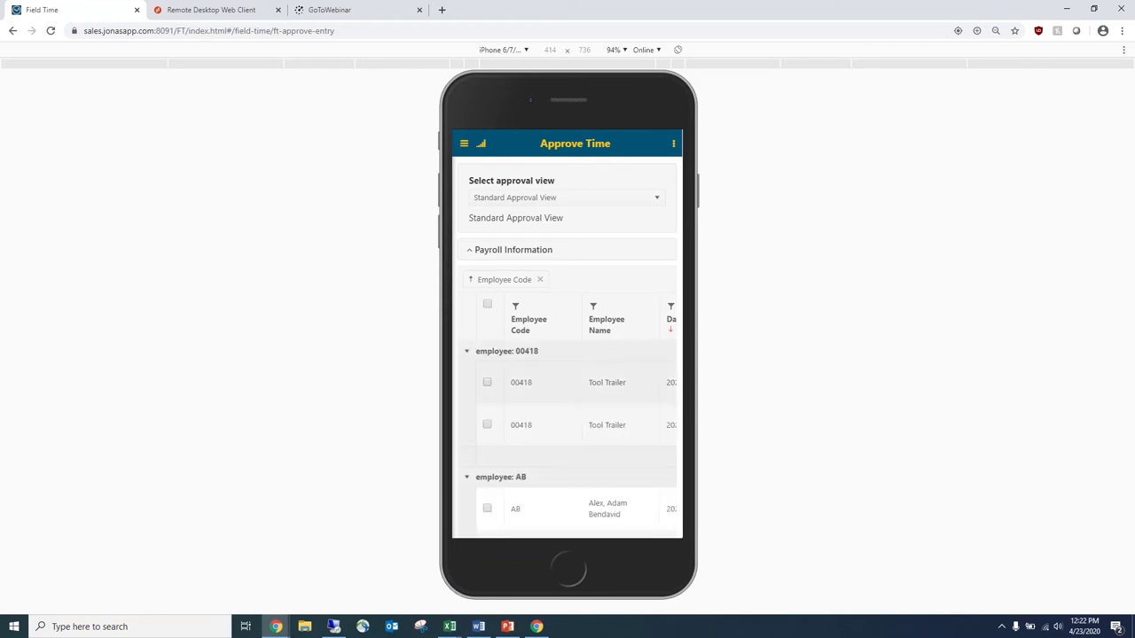
- Open the first Tool Trailer time entry in the approval list, review its allocation details, and close it
{"action": "left_click", "coordinate": [567, 383]}
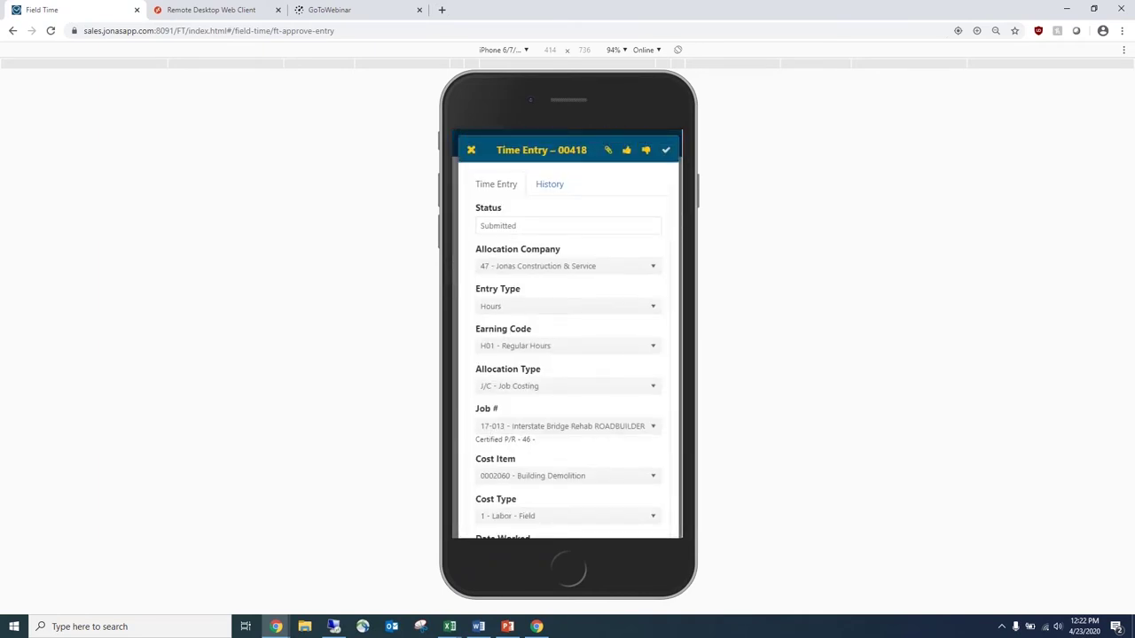
{"action": "scroll", "coordinate": [568, 333], "scroll_direction": "down", "scroll_amount": 1}
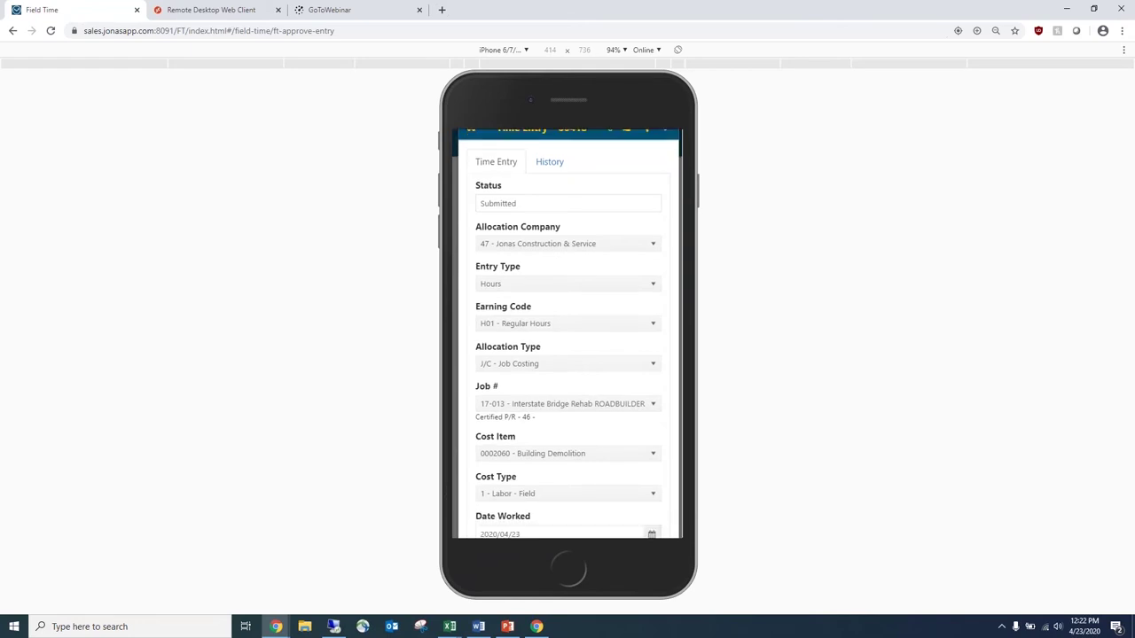
{"action": "scroll", "coordinate": [569, 333], "scroll_direction": "up", "scroll_amount": 1}
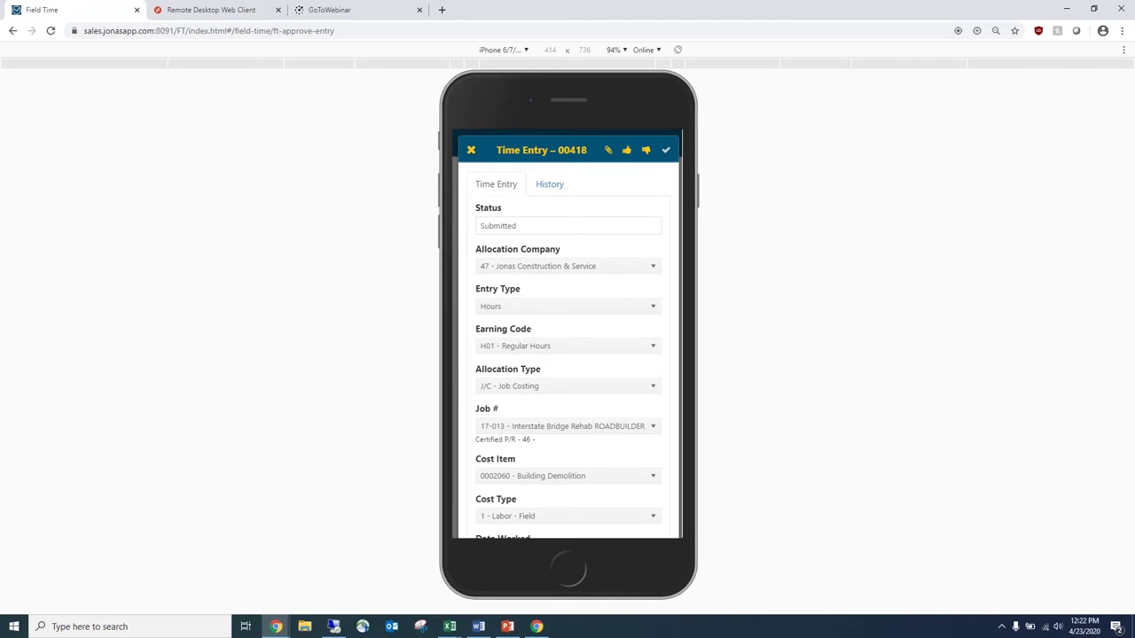
{"action": "key", "text": "Escape"}
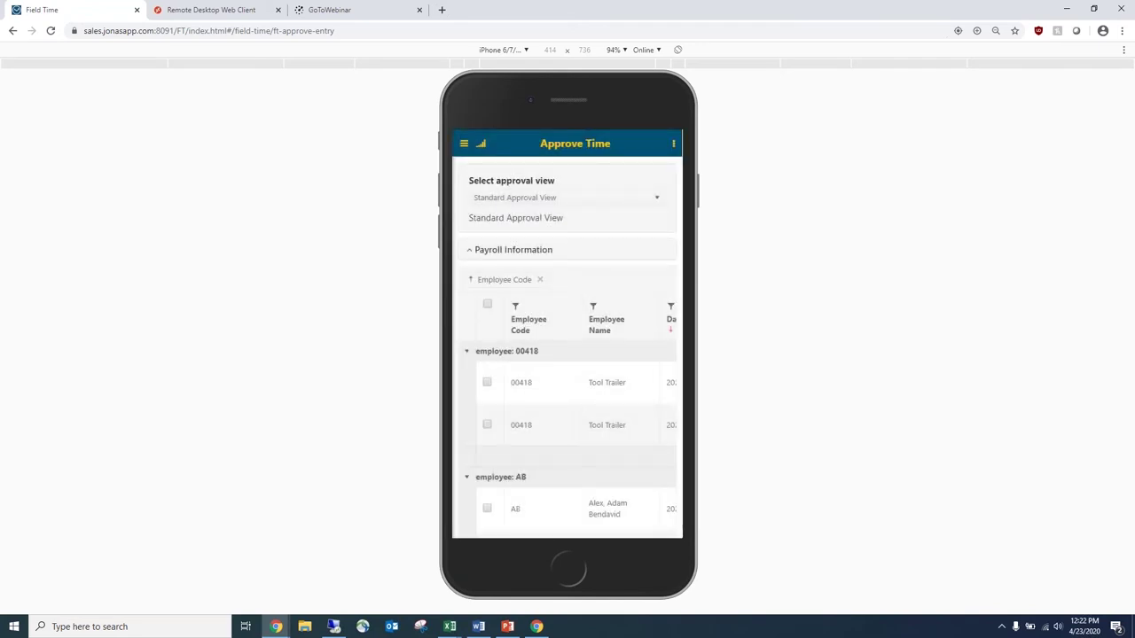
- Select all time entries in the approval list and switch the emulated device to iPad
{"action": "left_click", "coordinate": [486, 303]}
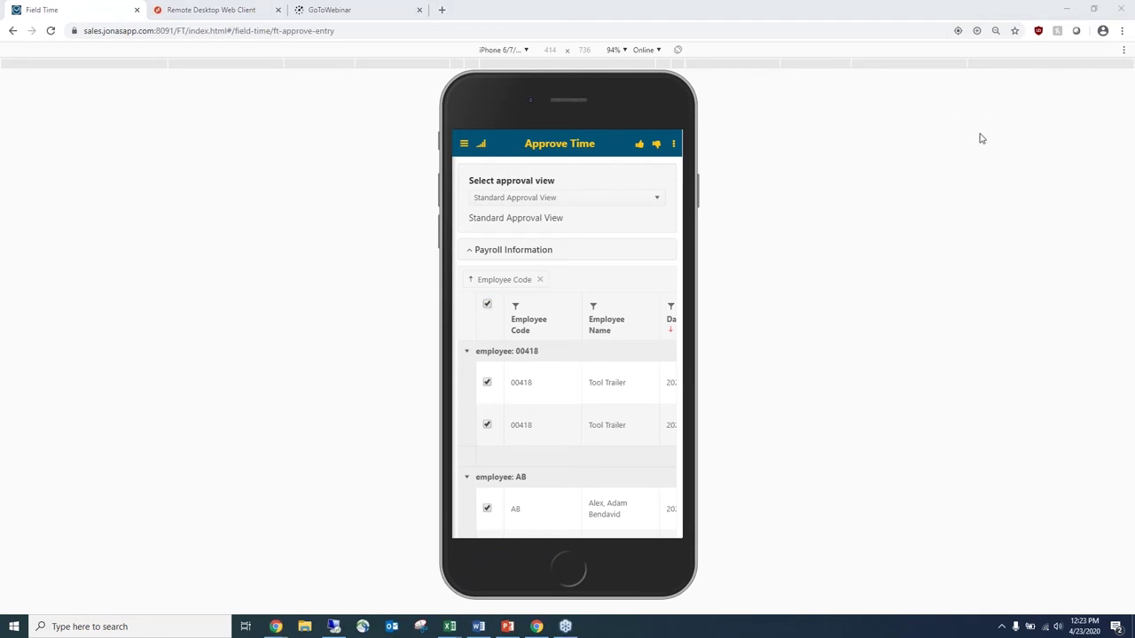
{"action": "left_click", "coordinate": [514, 51]}
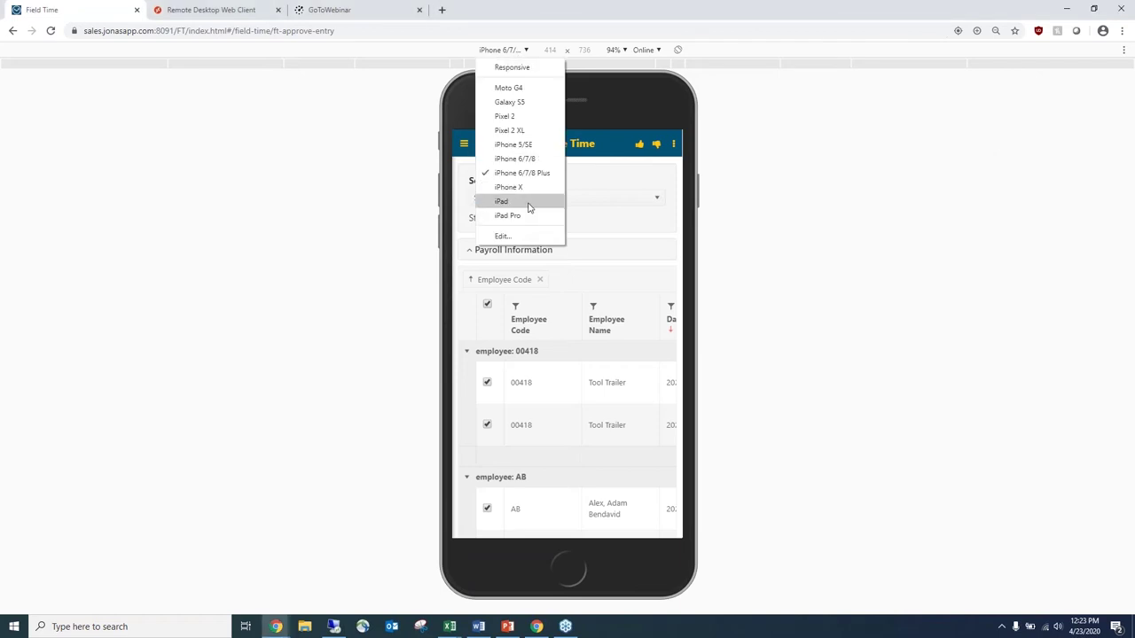
{"action": "left_click", "coordinate": [527, 203]}
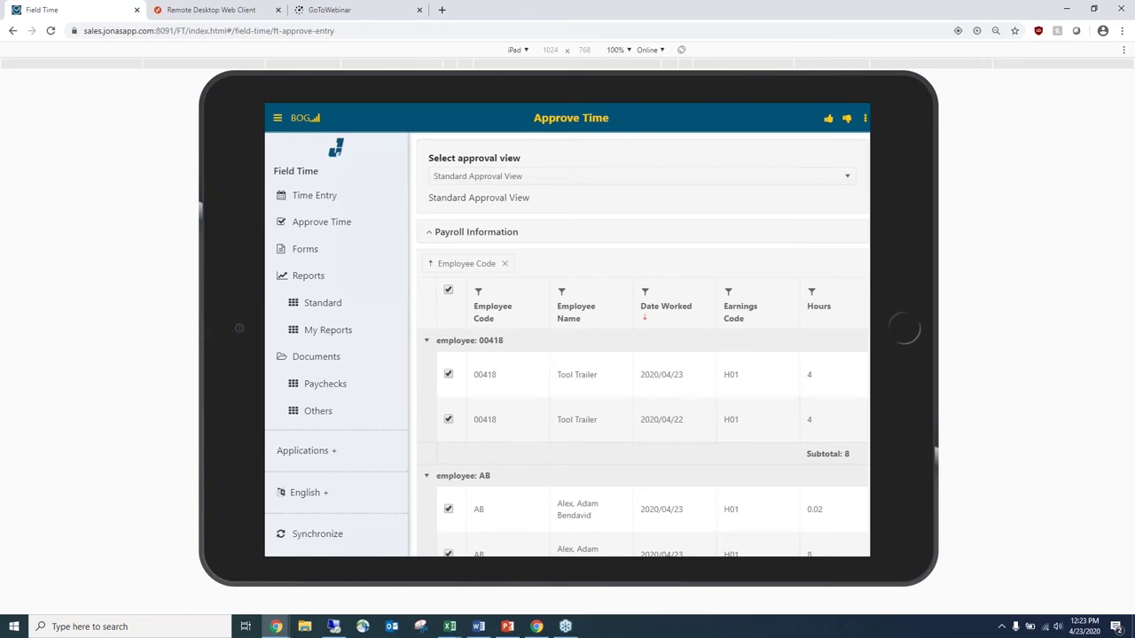
- Open the ACCIDENT/INJURY/NEAR MISS INVESTIGATION REPORT form in Forms and review its recipient, project and occurrence fields
{"action": "left_click", "coordinate": [305, 250]}
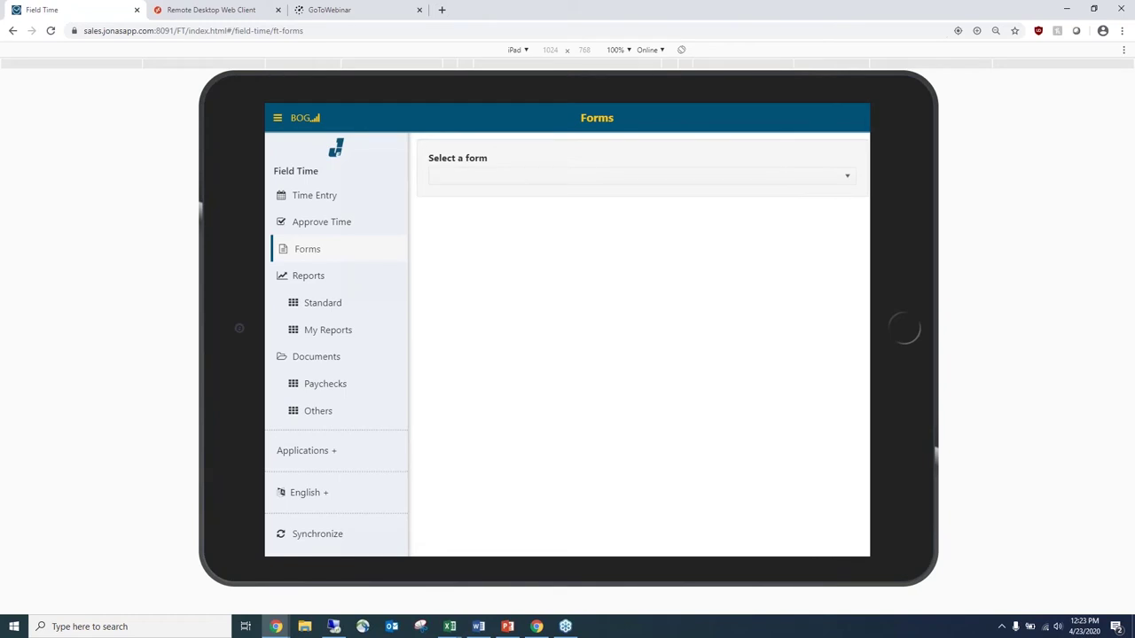
{"action": "left_click", "coordinate": [642, 176]}
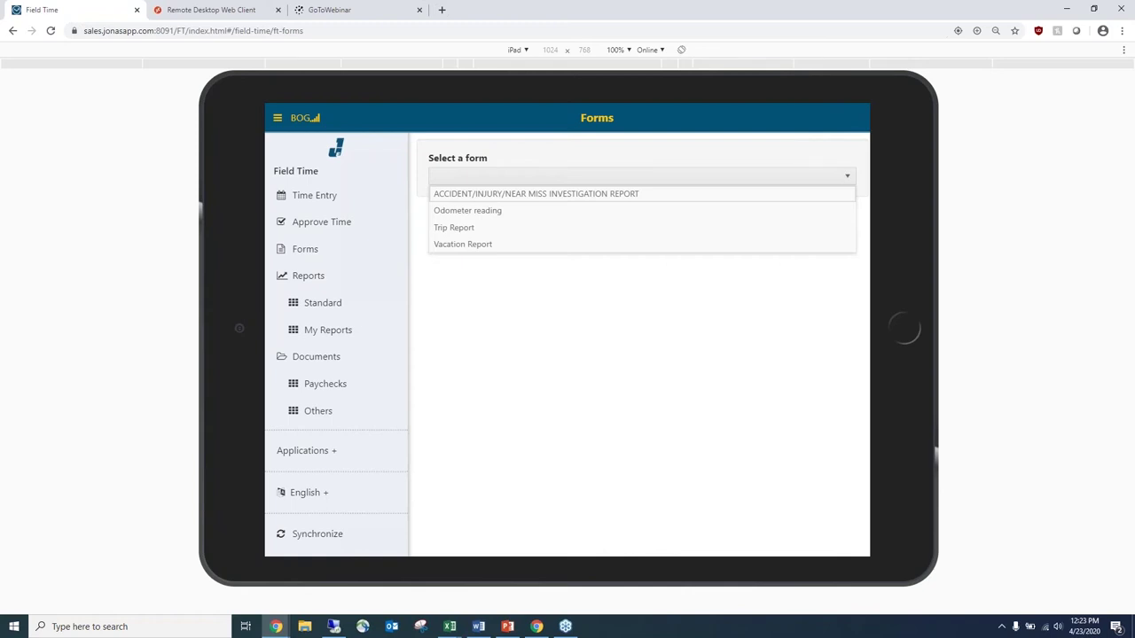
{"action": "left_click", "coordinate": [536, 193]}
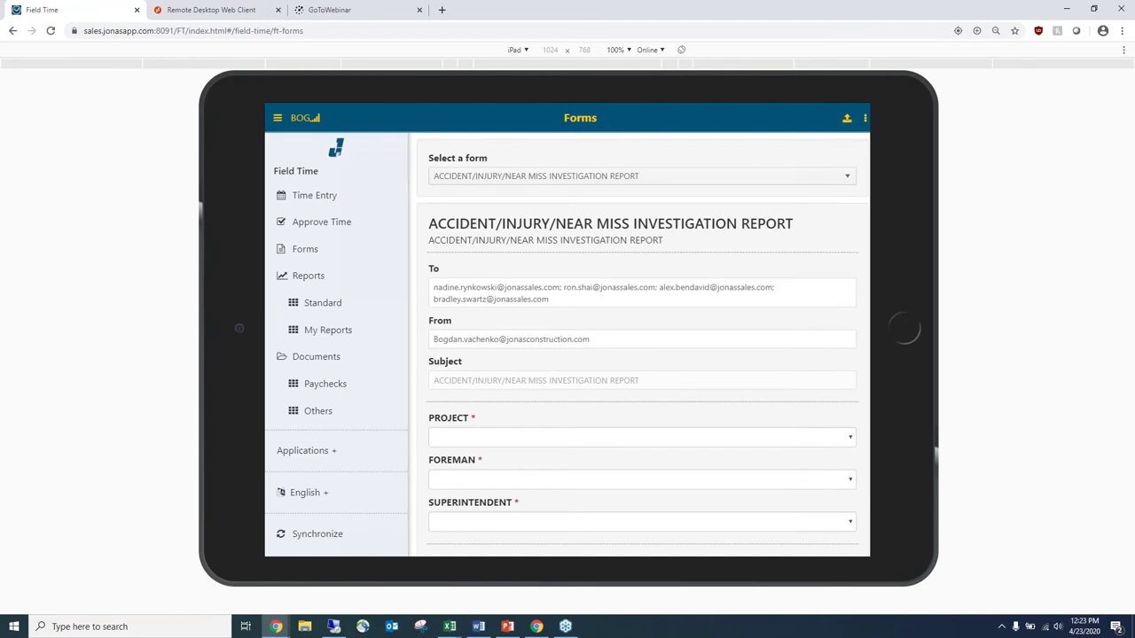
{"action": "scroll", "coordinate": [905, 328], "scroll_direction": "down", "scroll_amount": 3}
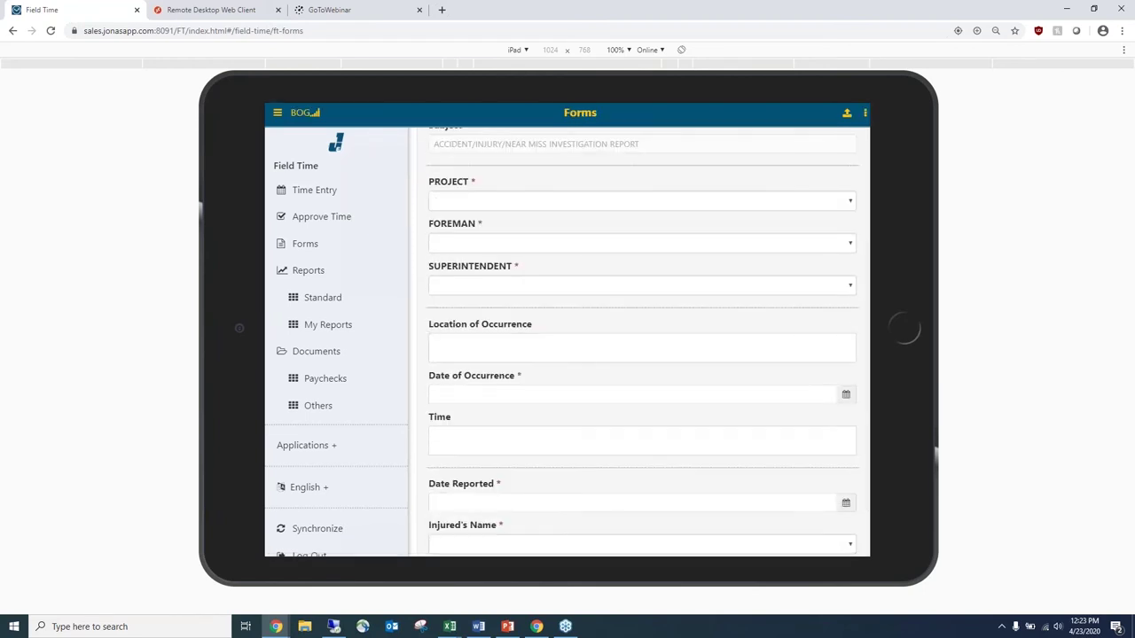
{"action": "scroll", "coordinate": [904, 328], "scroll_direction": "down", "scroll_amount": 1}
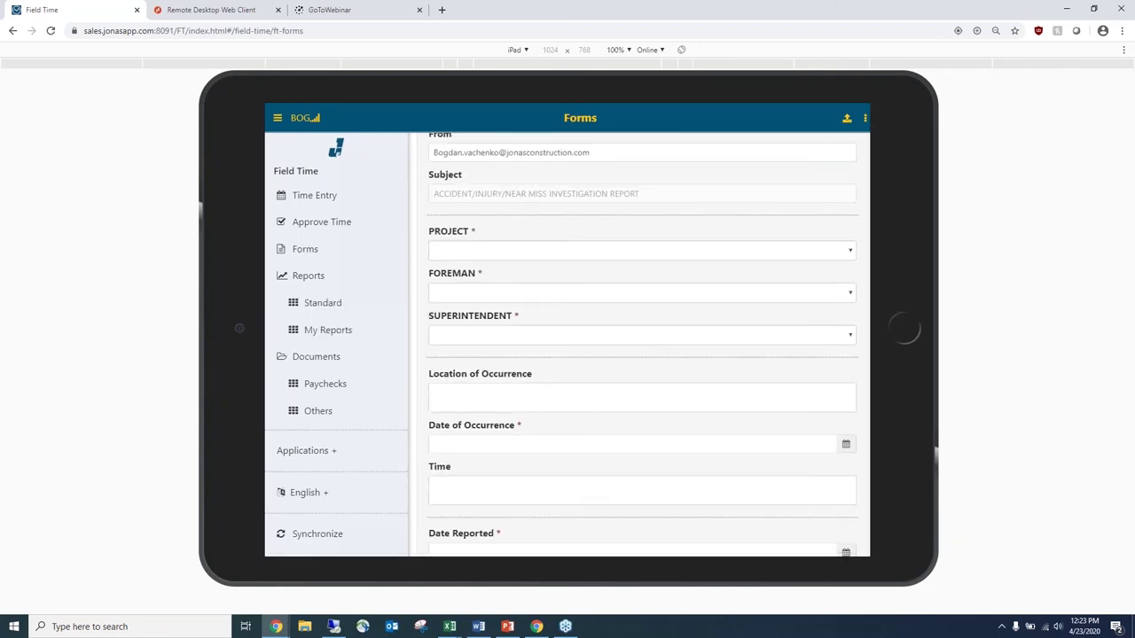
{"action": "scroll", "coordinate": [568, 344], "scroll_direction": "up", "scroll_amount": 2}
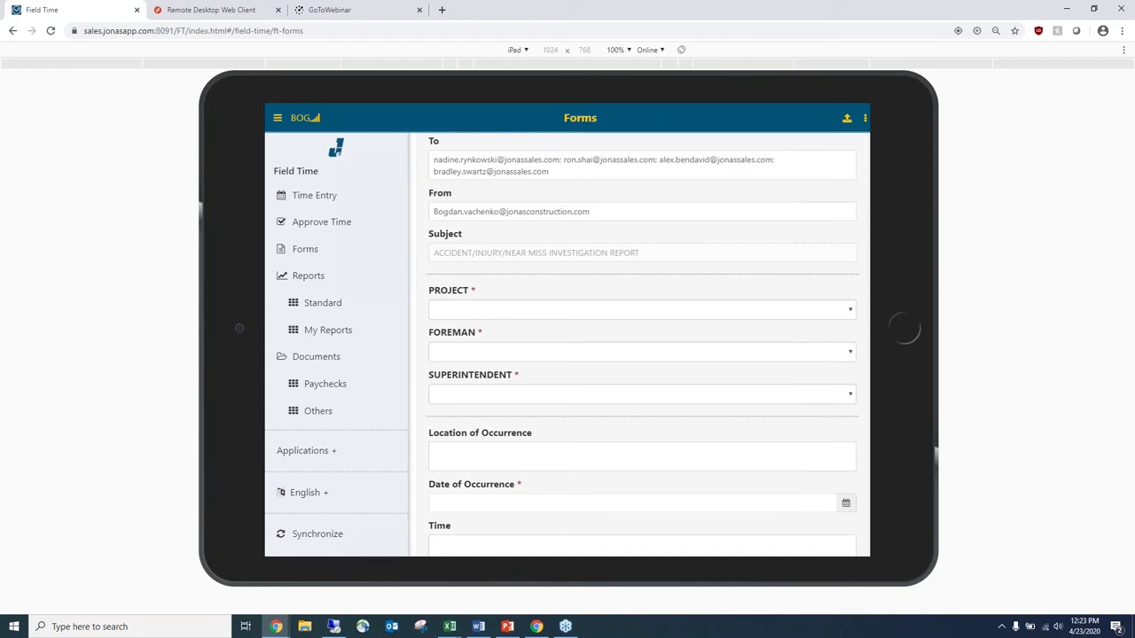
- Open the Standard Reports page and choose the Employee Location Report as the report to view
{"action": "left_click", "coordinate": [322, 302]}
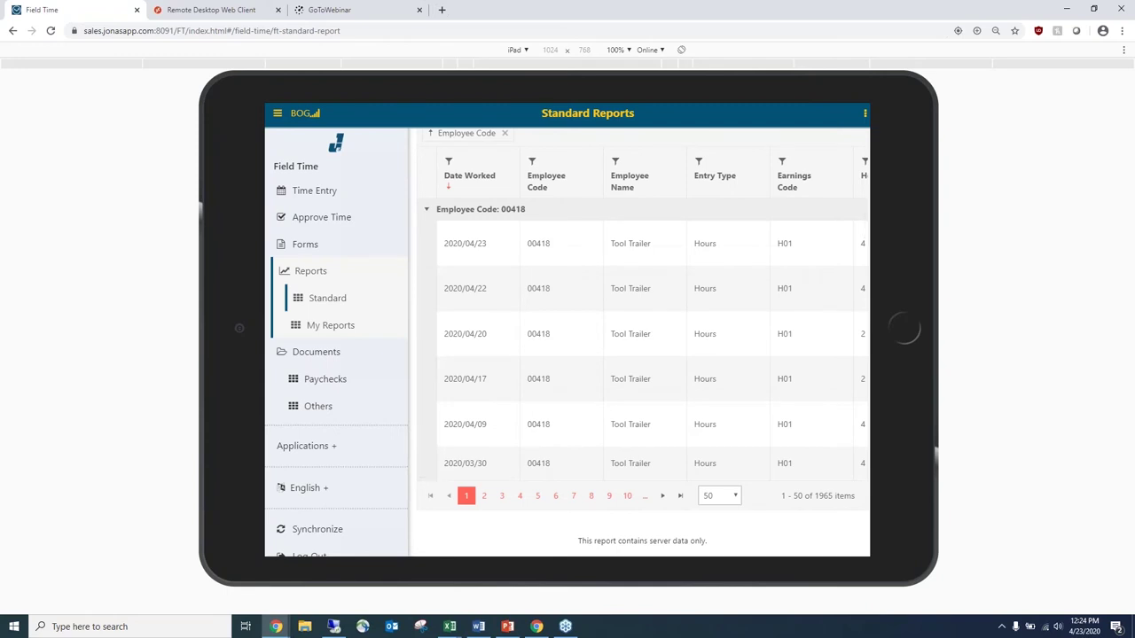
{"action": "scroll", "coordinate": [567, 337], "scroll_direction": "up", "scroll_amount": 4}
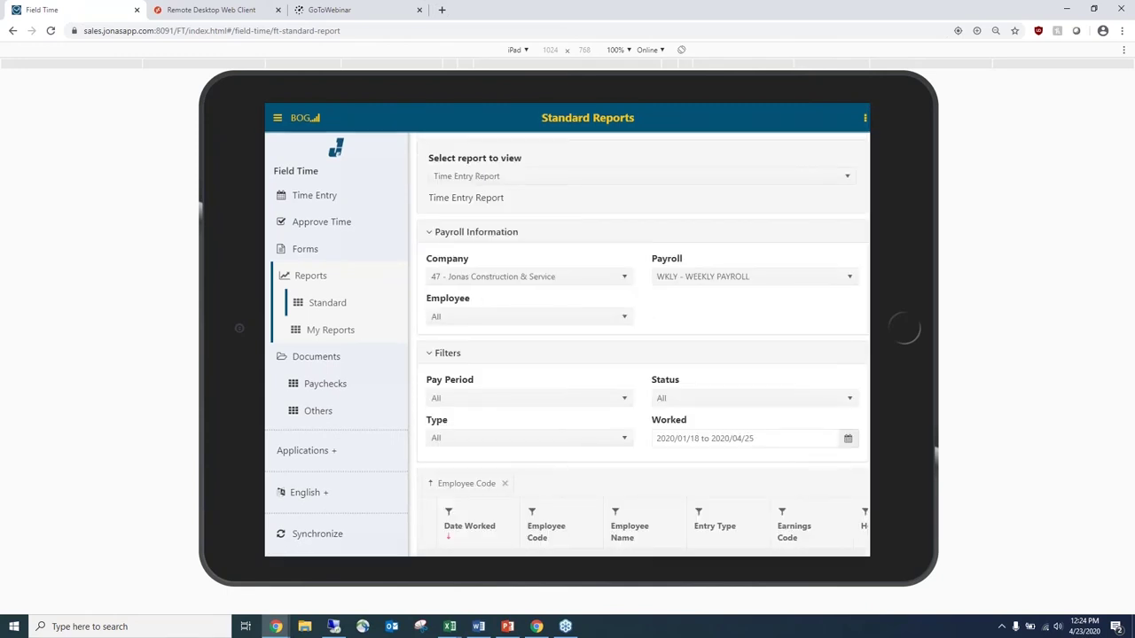
{"action": "left_click", "coordinate": [642, 175]}
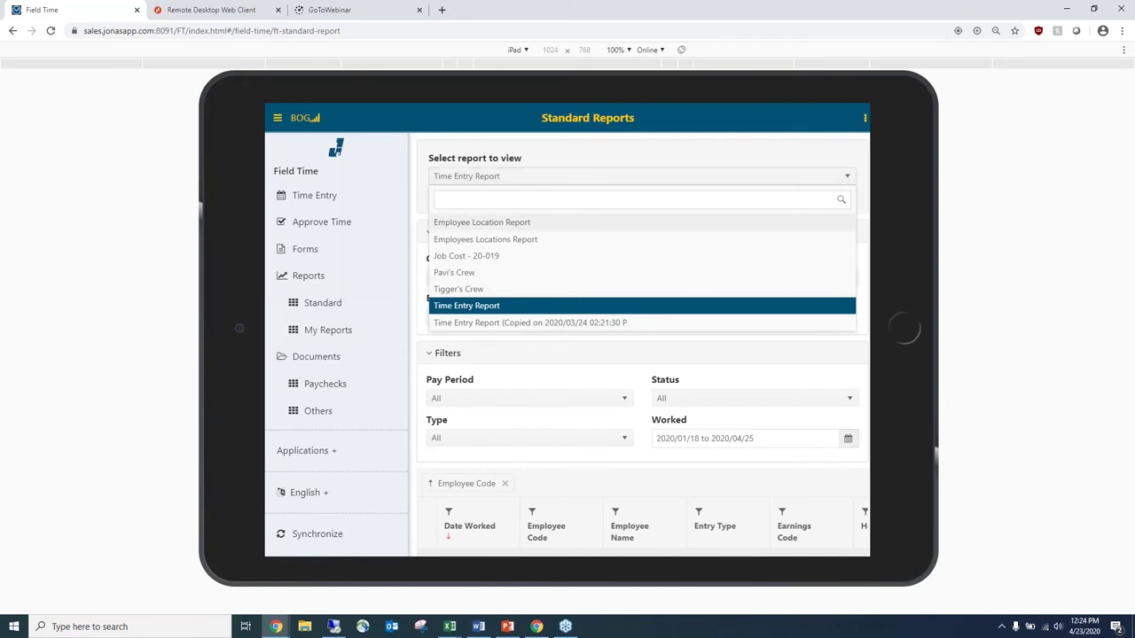
{"action": "left_click", "coordinate": [481, 222]}
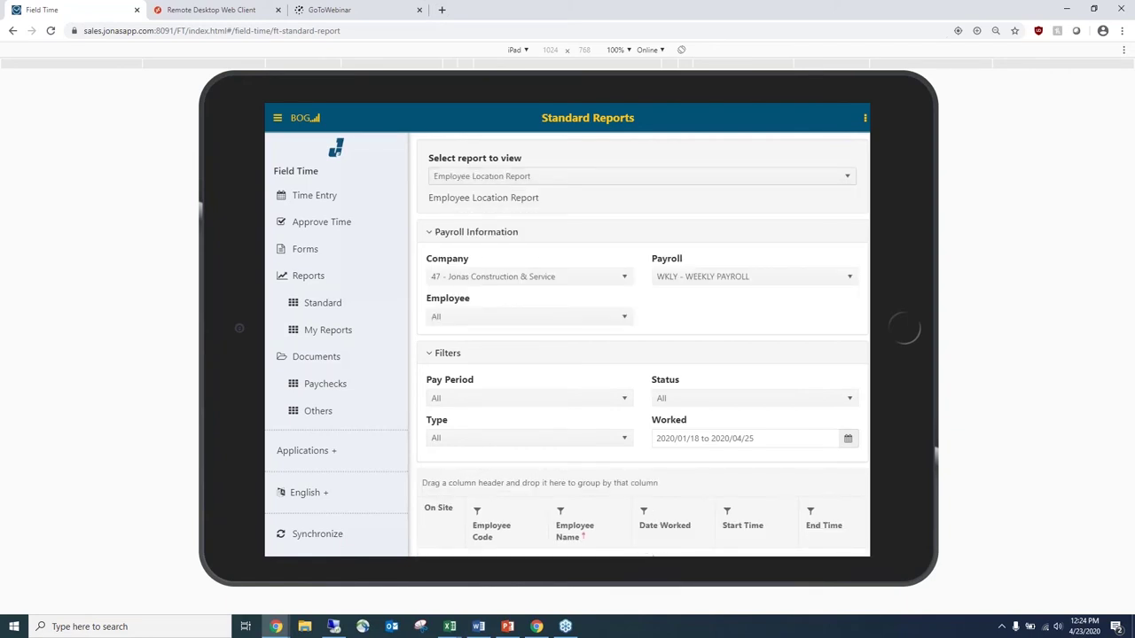
- Open the location details of the marked 2020/01/20 02:12 PM entry and examine its clock actions and map
{"action": "scroll", "coordinate": [905, 328], "scroll_direction": "down", "scroll_amount": 2}
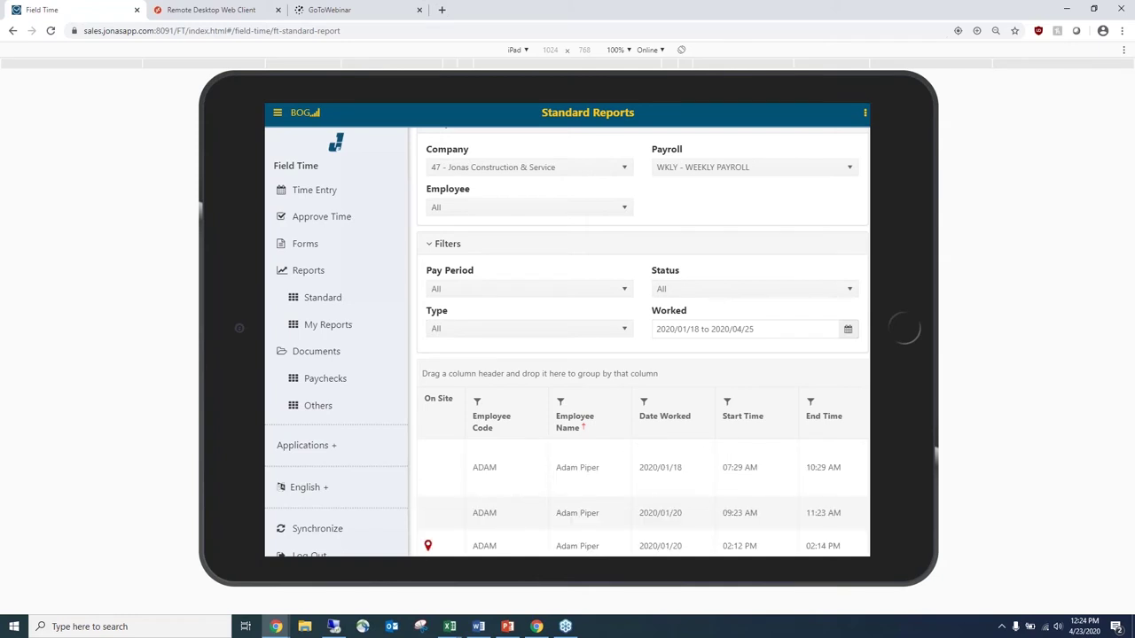
{"action": "scroll", "coordinate": [643, 342], "scroll_direction": "down", "scroll_amount": 1}
{"action": "scroll", "coordinate": [642, 426], "scroll_direction": "down", "scroll_amount": 4}
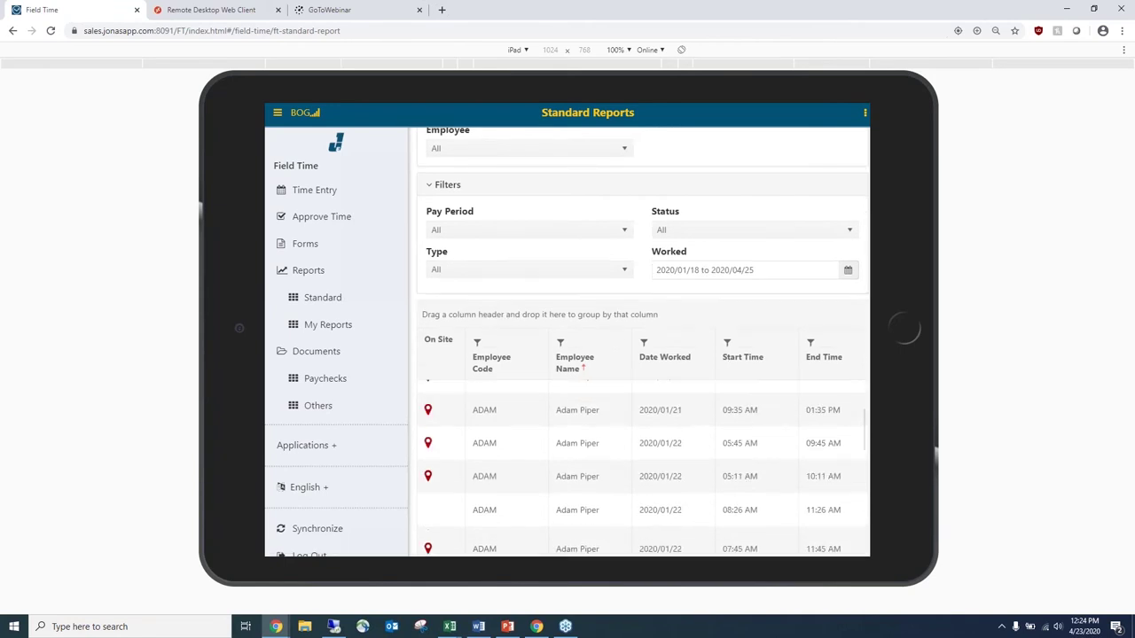
{"action": "scroll", "coordinate": [642, 354], "scroll_direction": "down", "scroll_amount": 2}
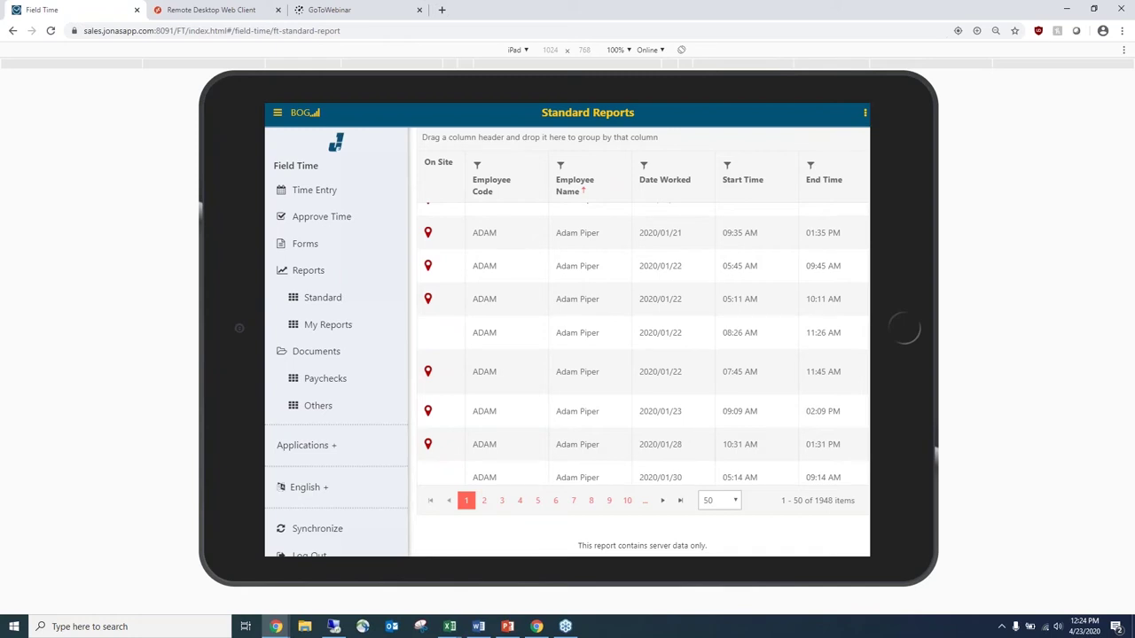
{"action": "left_click", "coordinate": [429, 299]}
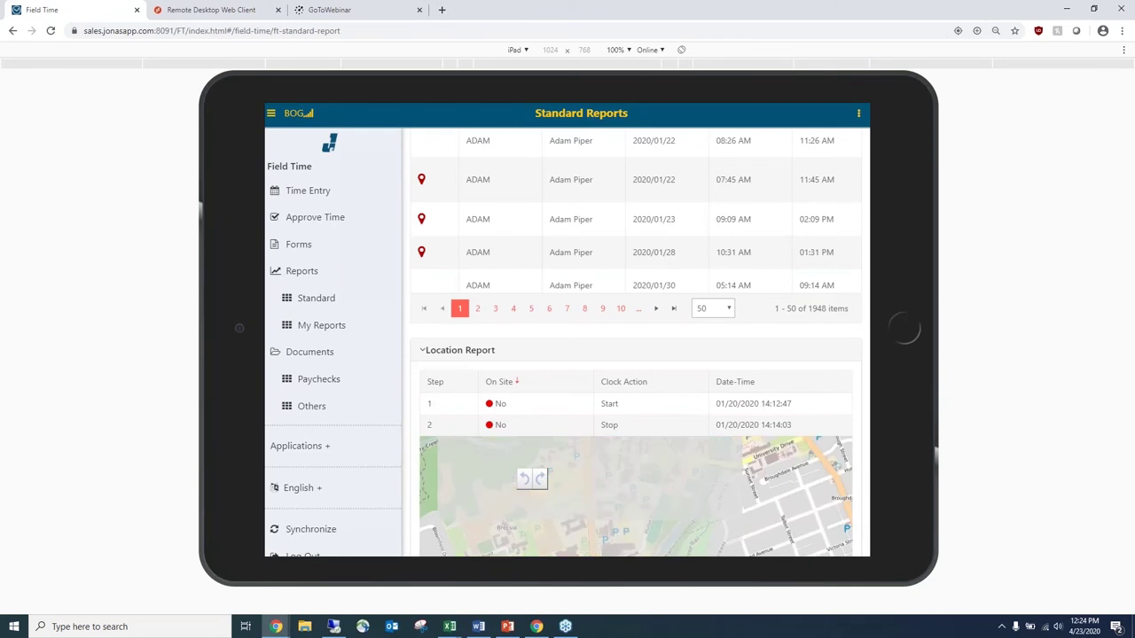
{"action": "scroll", "coordinate": [635, 355], "scroll_direction": "down", "scroll_amount": 2}
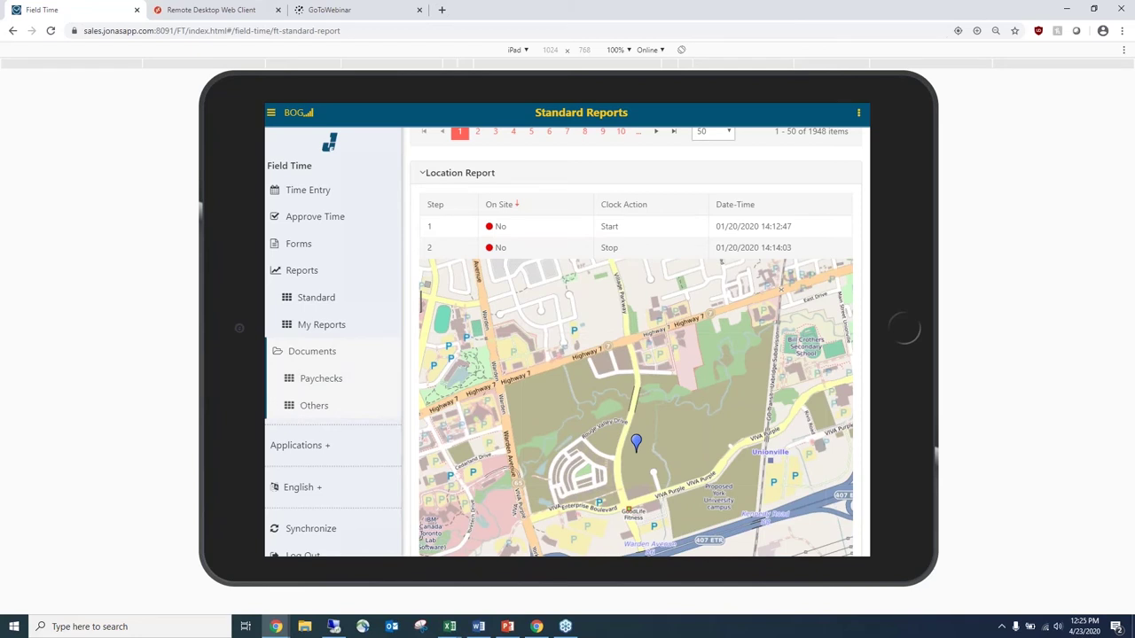
- View the Other Documents list and switch to the Record Usage page of the Equipment Usage application
{"action": "left_click", "coordinate": [314, 405]}
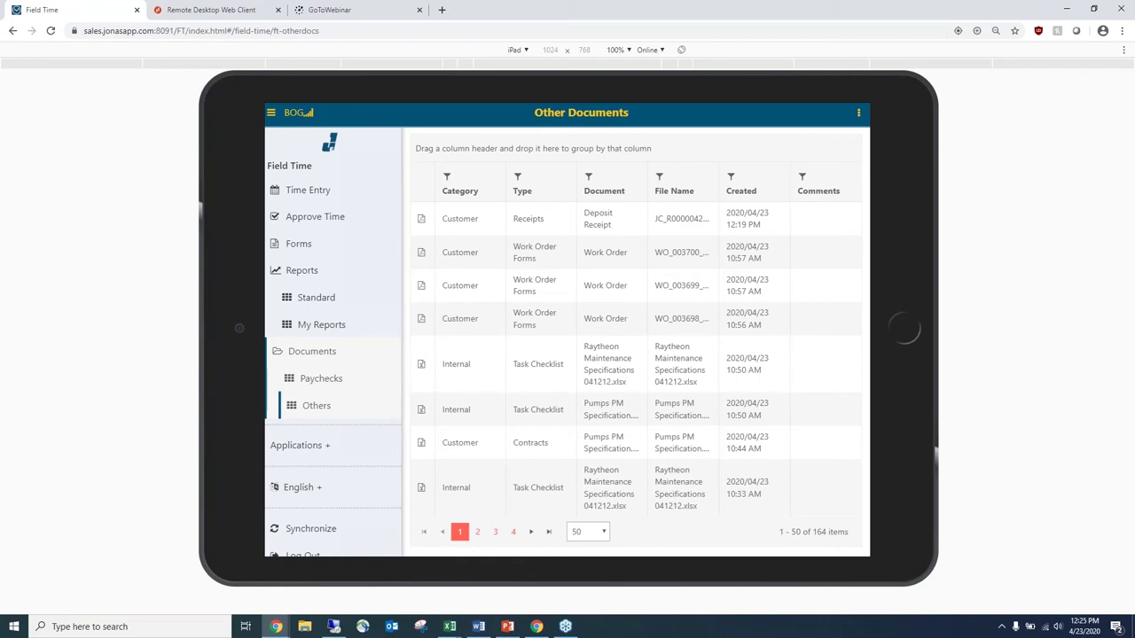
{"action": "key", "text": "alt+Left"}
{"action": "key", "text": "alt+Left"}
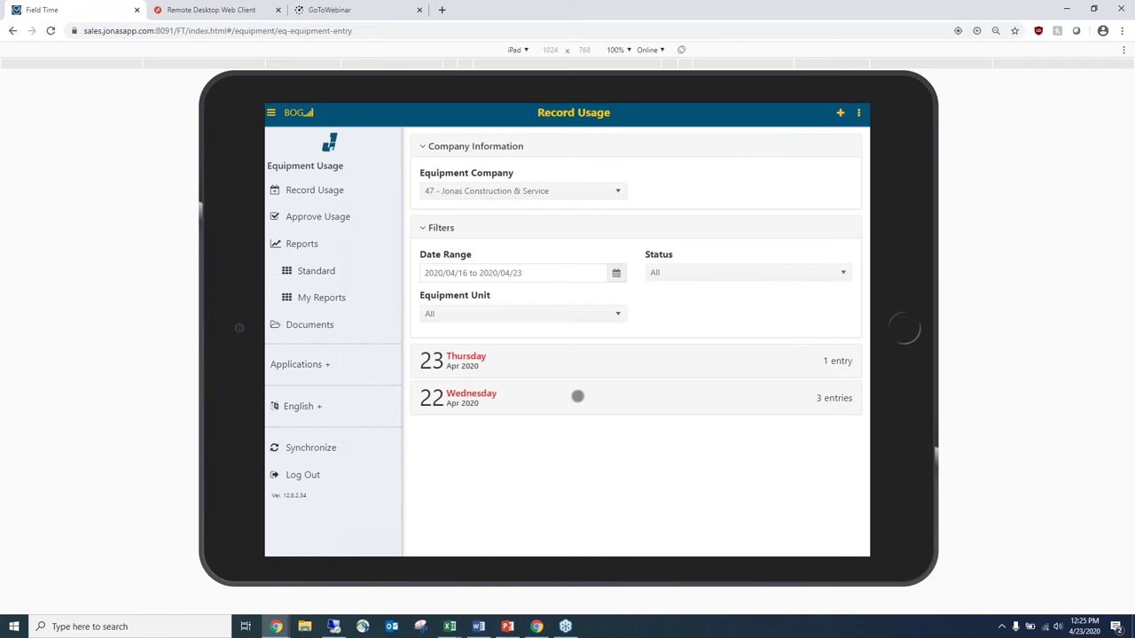
- Expand Thursday, Apr 23, review the DX700LC Doosan Excavator usage entry for job 17-006, and close it
{"action": "left_click", "coordinate": [577, 360]}
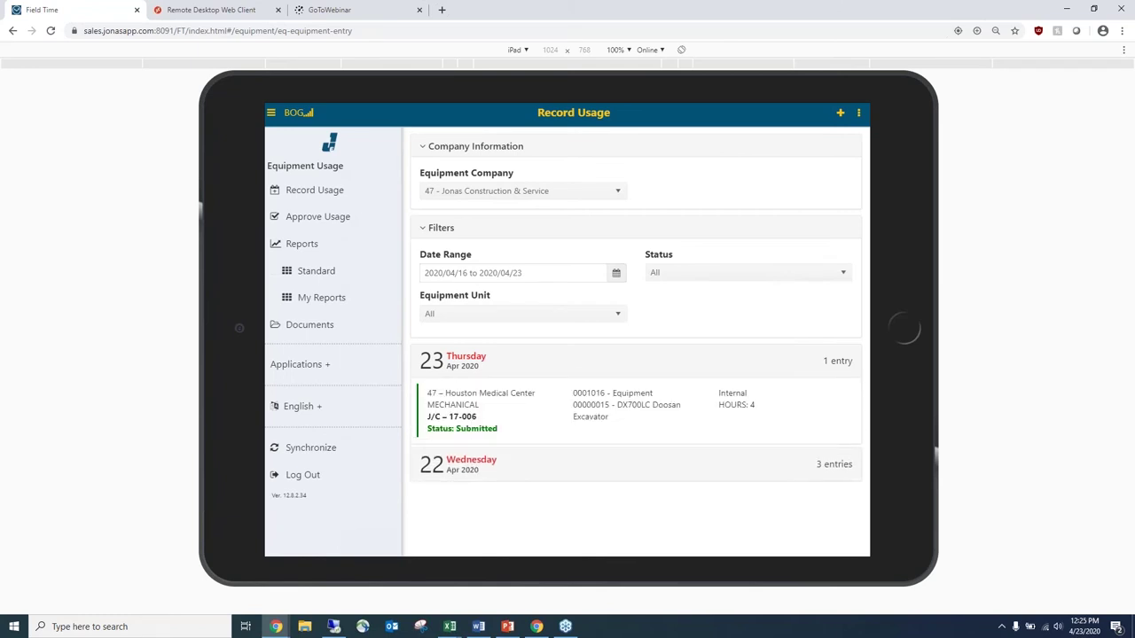
{"action": "left_click", "coordinate": [577, 407]}
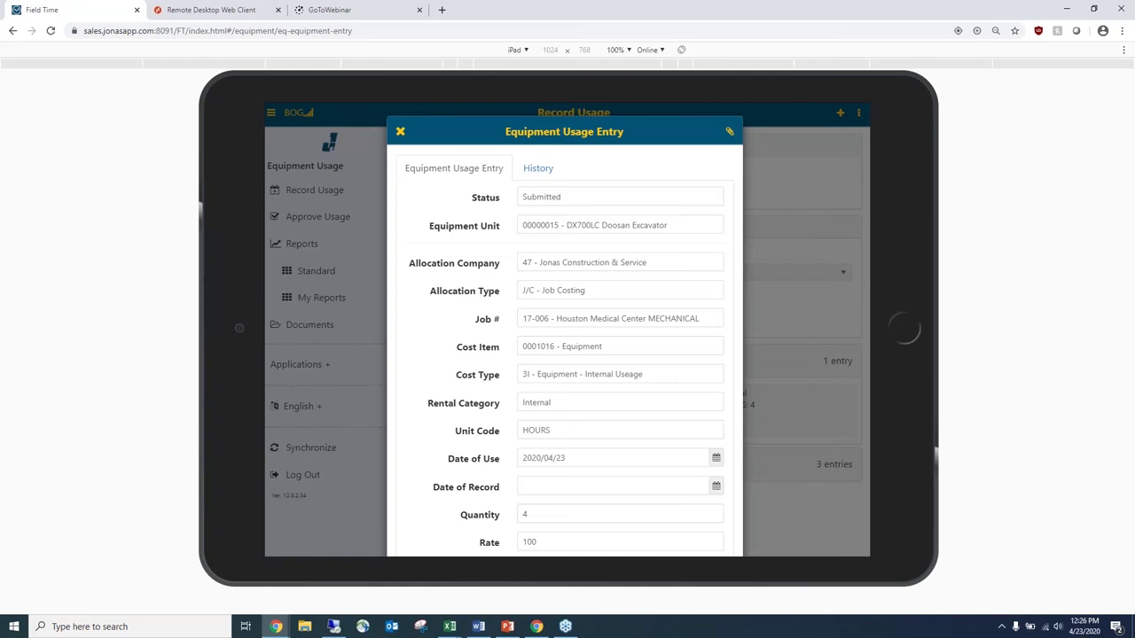
{"action": "scroll", "coordinate": [904, 328], "scroll_direction": "down", "scroll_amount": 2}
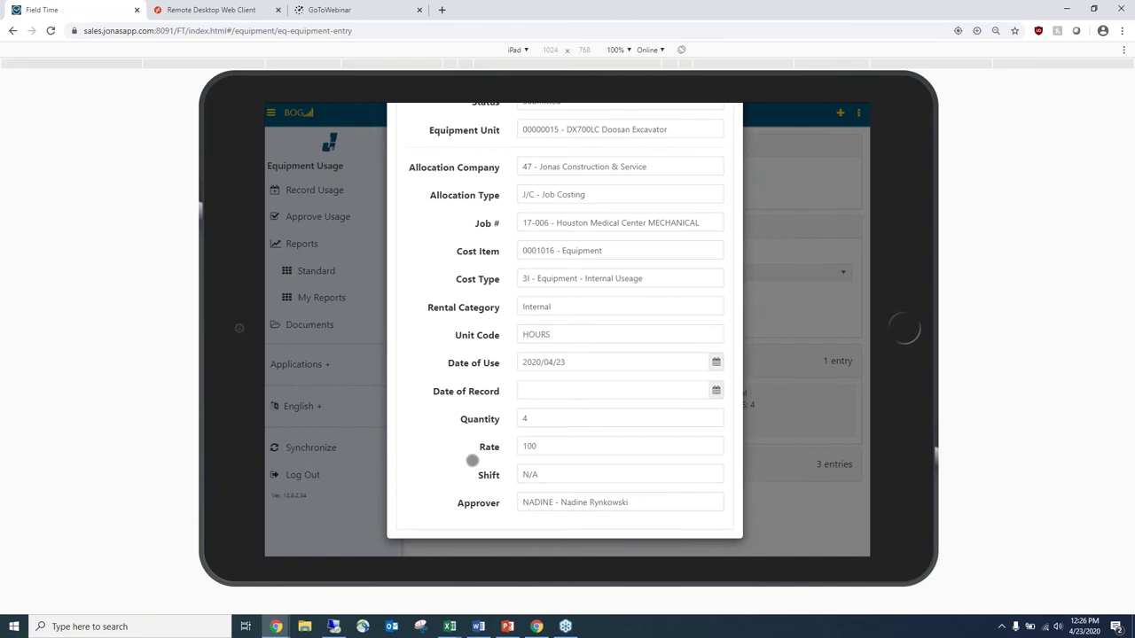
{"action": "scroll", "coordinate": [472, 461], "scroll_direction": "up", "scroll_amount": 3}
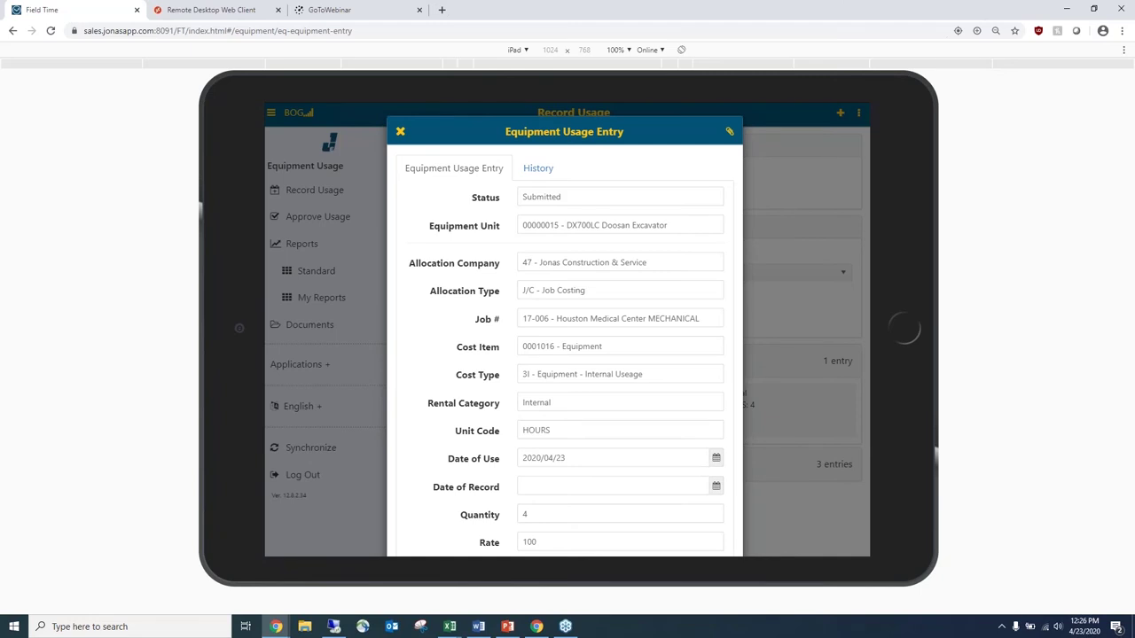
{"action": "left_click", "coordinate": [399, 131]}
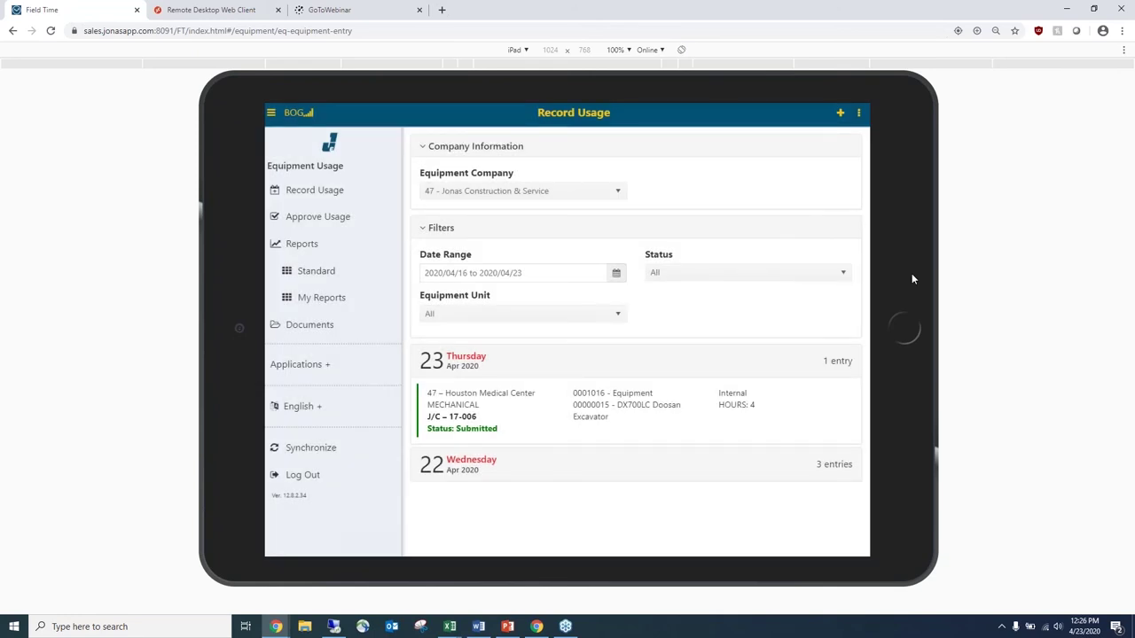
- Switch from Equipment Usage to the Job Units application
{"action": "left_click", "coordinate": [301, 365]}
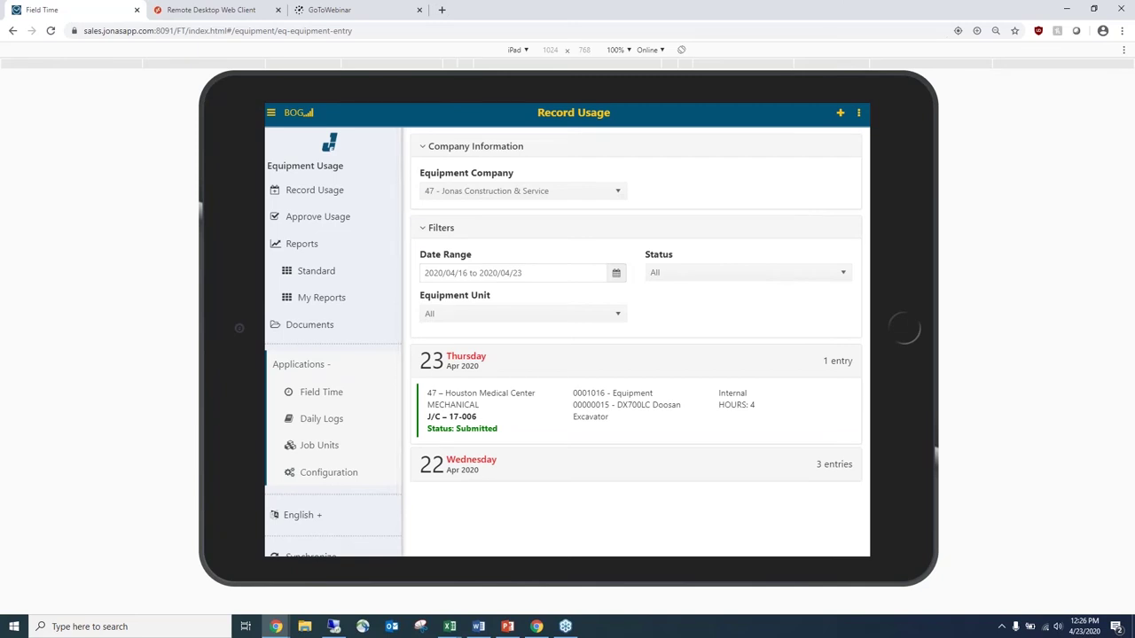
{"action": "left_click", "coordinate": [319, 445]}
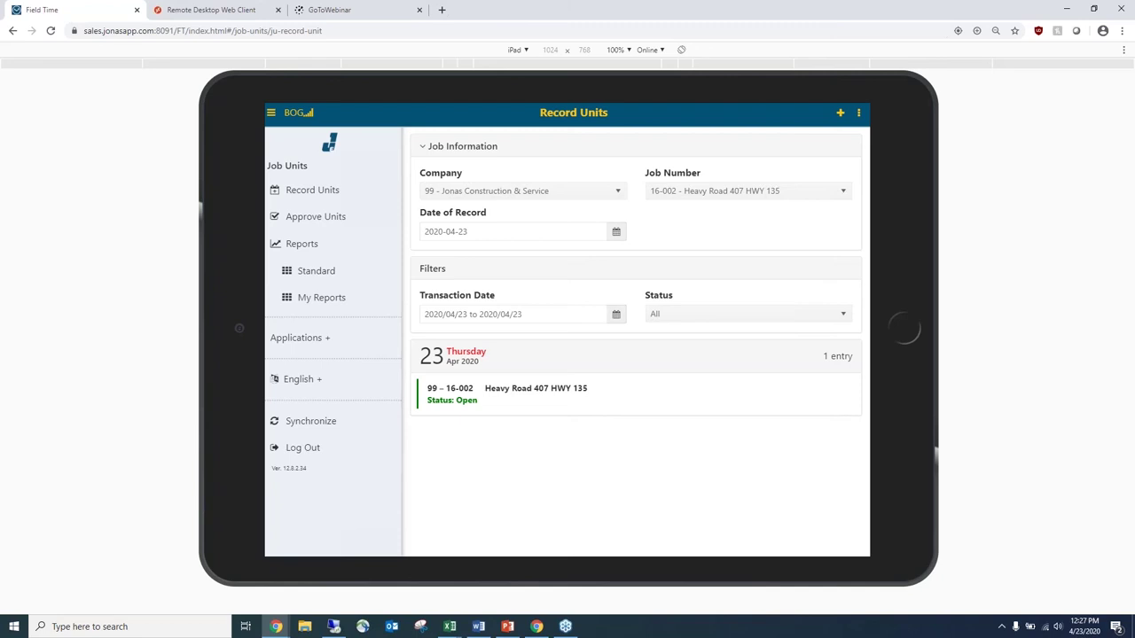
- Open the Thursday, Apr 23 unit record for job 16-002, set the quantity of 0000167 - Unwatering Structure Excavation to 5, and close it
{"action": "left_click", "coordinate": [635, 394]}
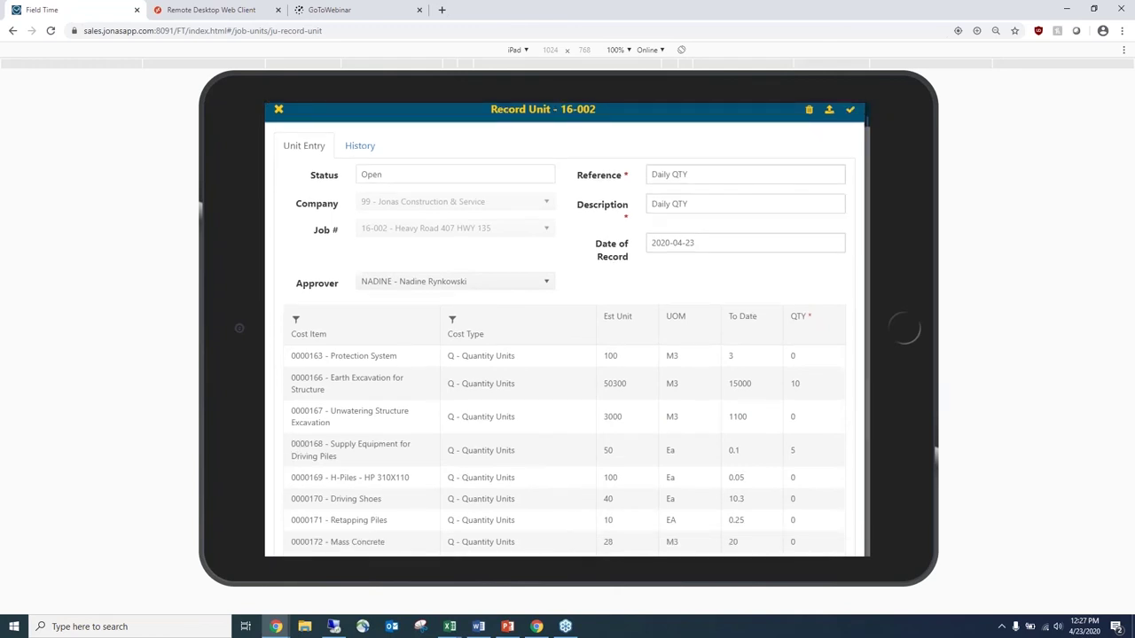
{"action": "scroll", "coordinate": [904, 328], "scroll_direction": "down", "scroll_amount": 1}
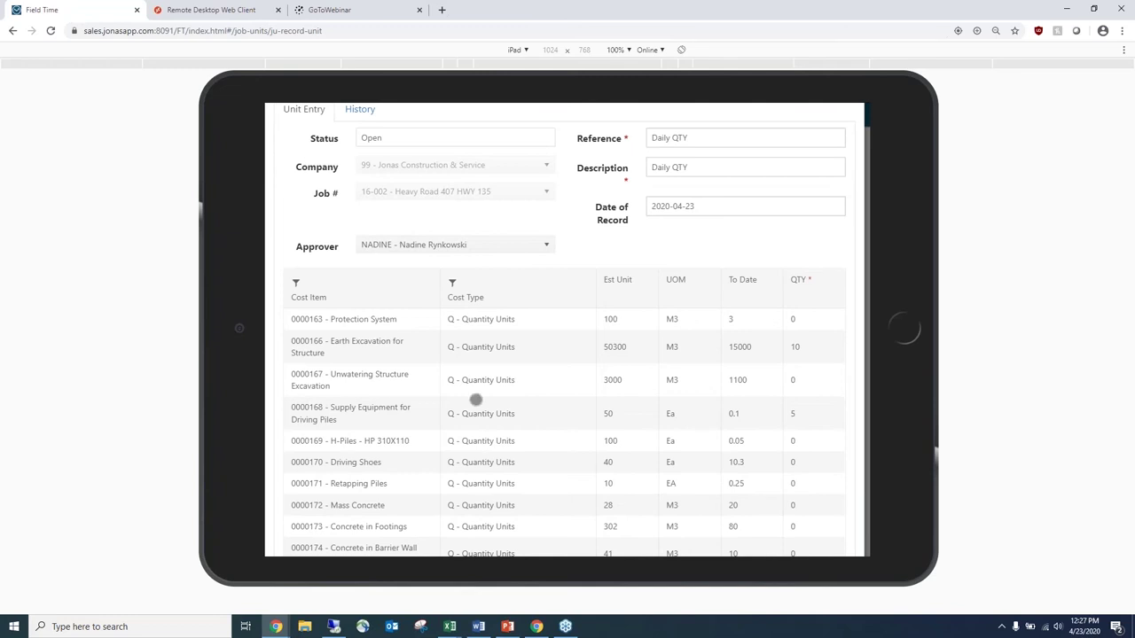
{"action": "scroll", "coordinate": [476, 400], "scroll_direction": "down", "scroll_amount": 1}
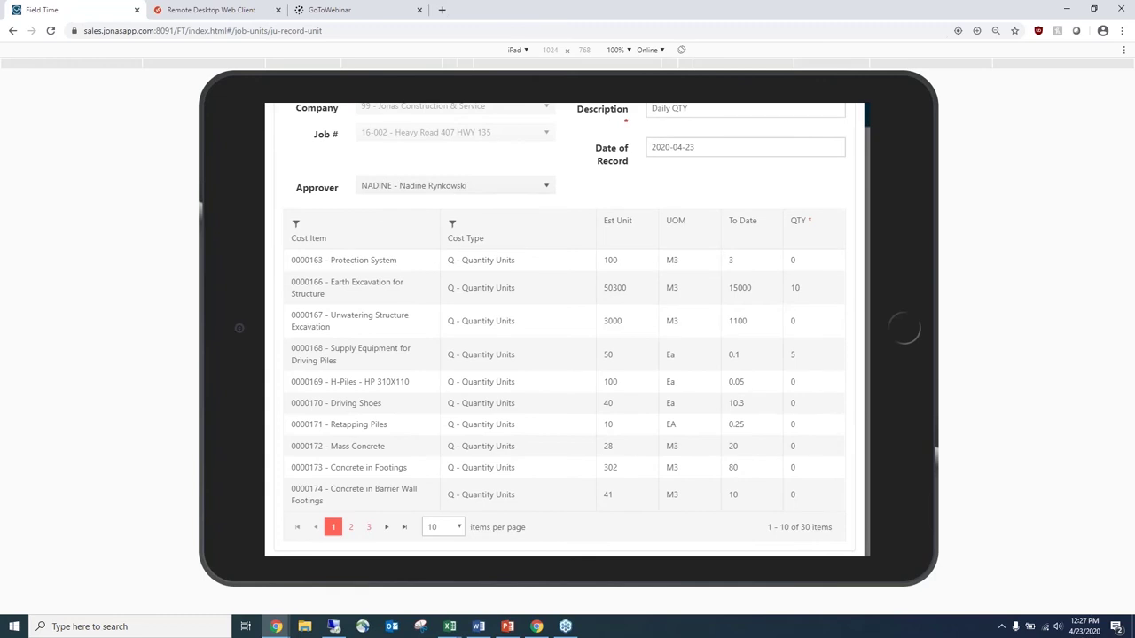
{"action": "left_click", "coordinate": [812, 321]}
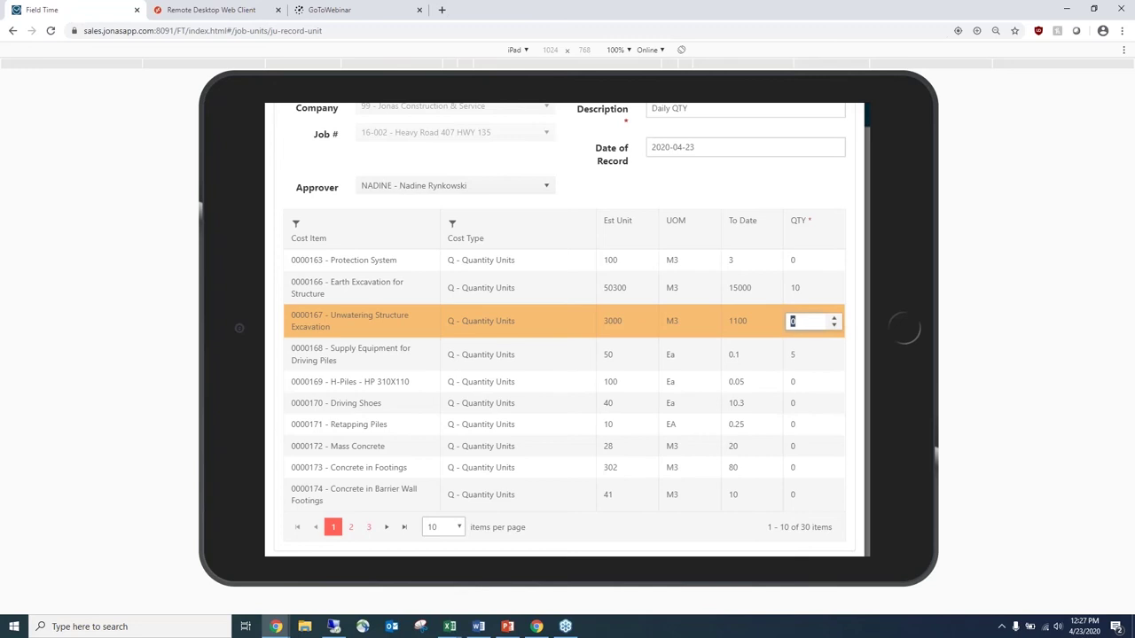
{"action": "type", "text": "5"}
{"action": "left_click", "coordinate": [813, 355]}
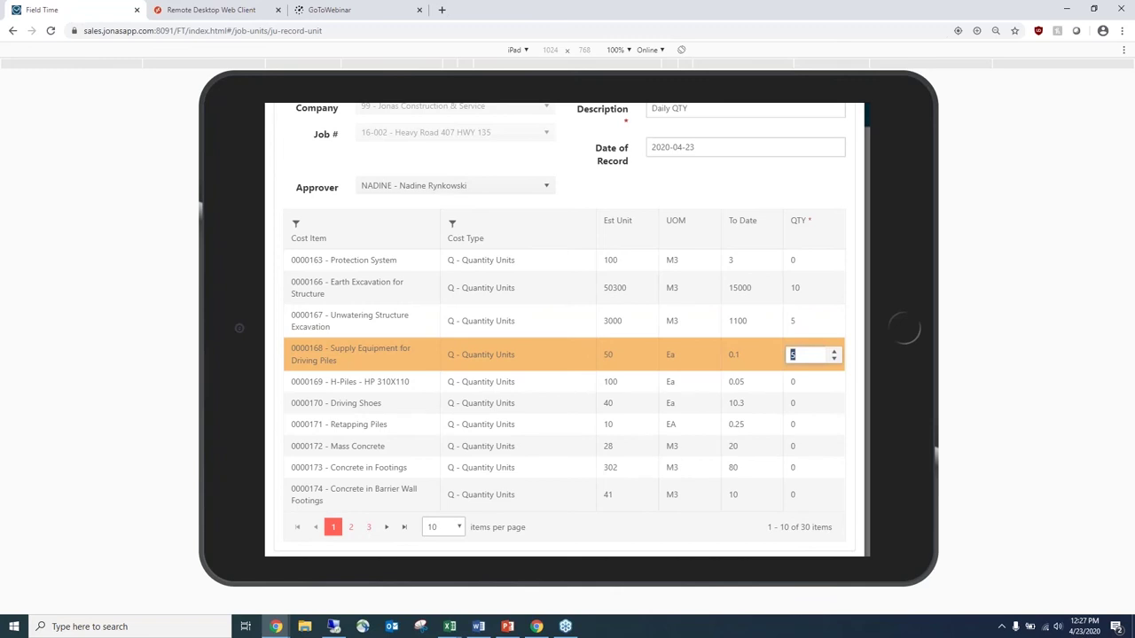
{"action": "scroll", "coordinate": [566, 330], "scroll_direction": "up", "scroll_amount": 2}
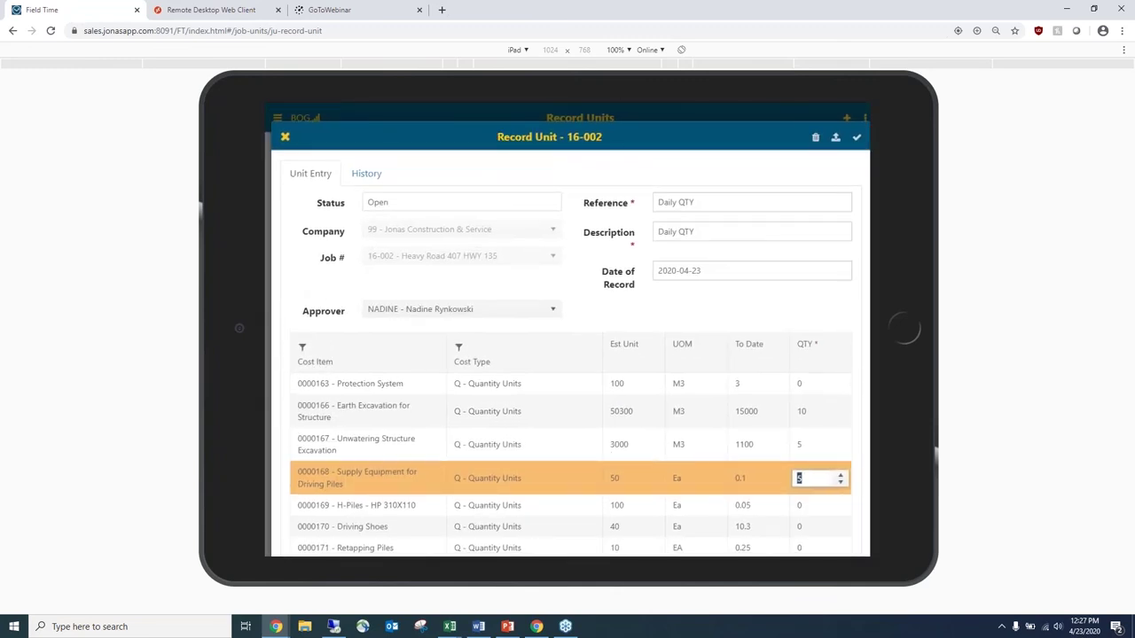
{"action": "key", "text": "Return"}
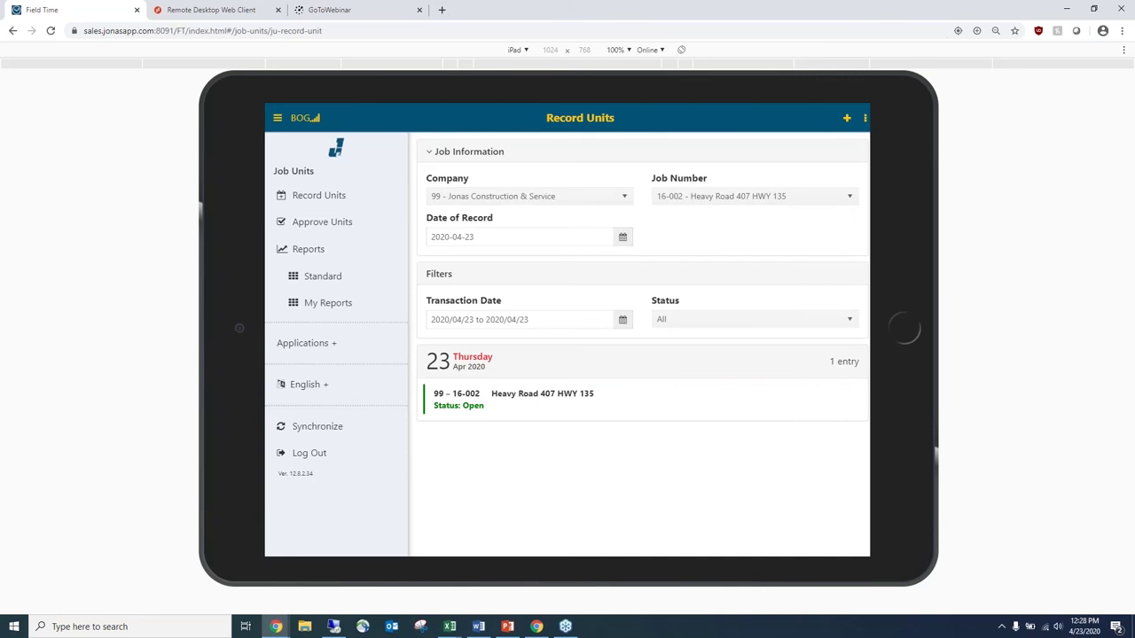
- Switch to the Daily Logs application and review the Thursday, Apr 23 entry for job 17-006, from its filters through General Information
{"action": "left_click", "coordinate": [306, 343]}
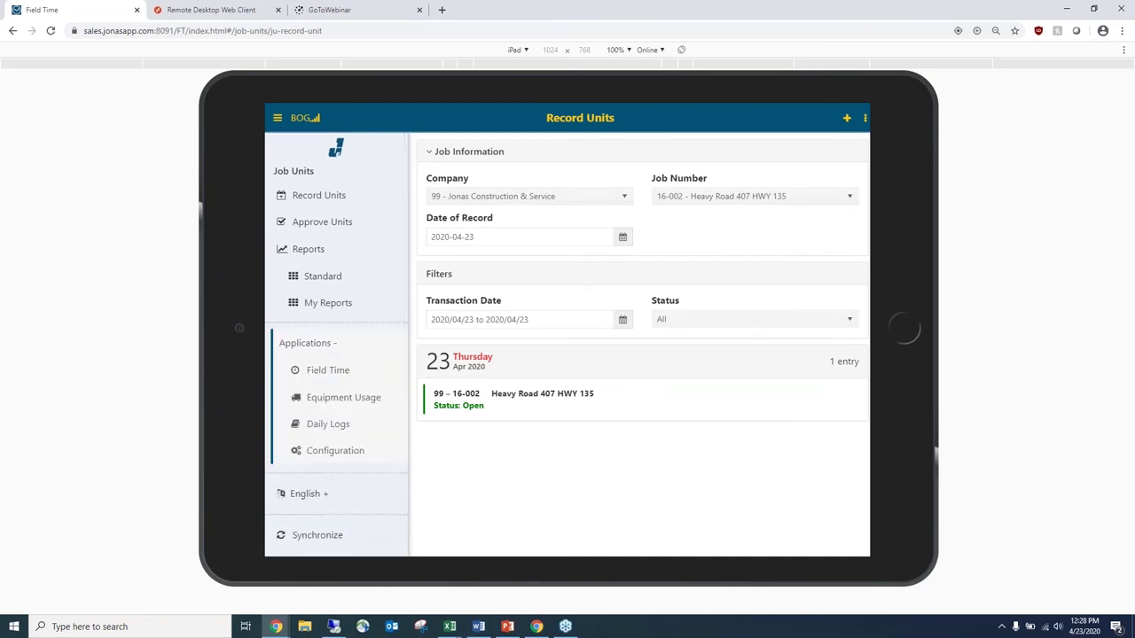
{"action": "left_click", "coordinate": [328, 424]}
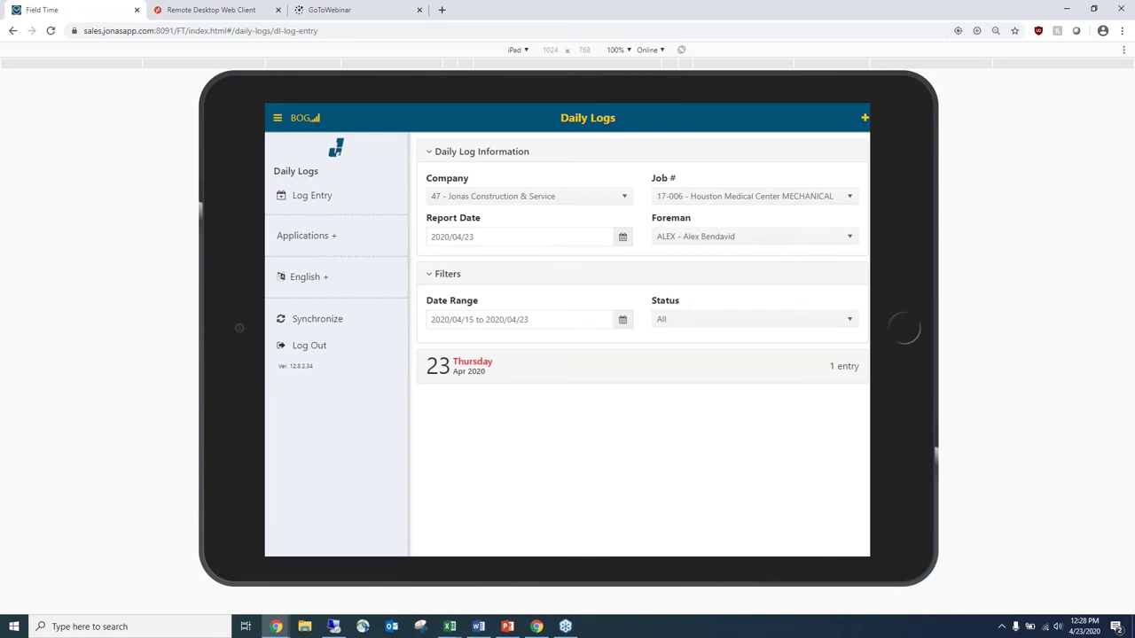
{"action": "left_click", "coordinate": [642, 366]}
{"action": "left_click", "coordinate": [642, 410]}
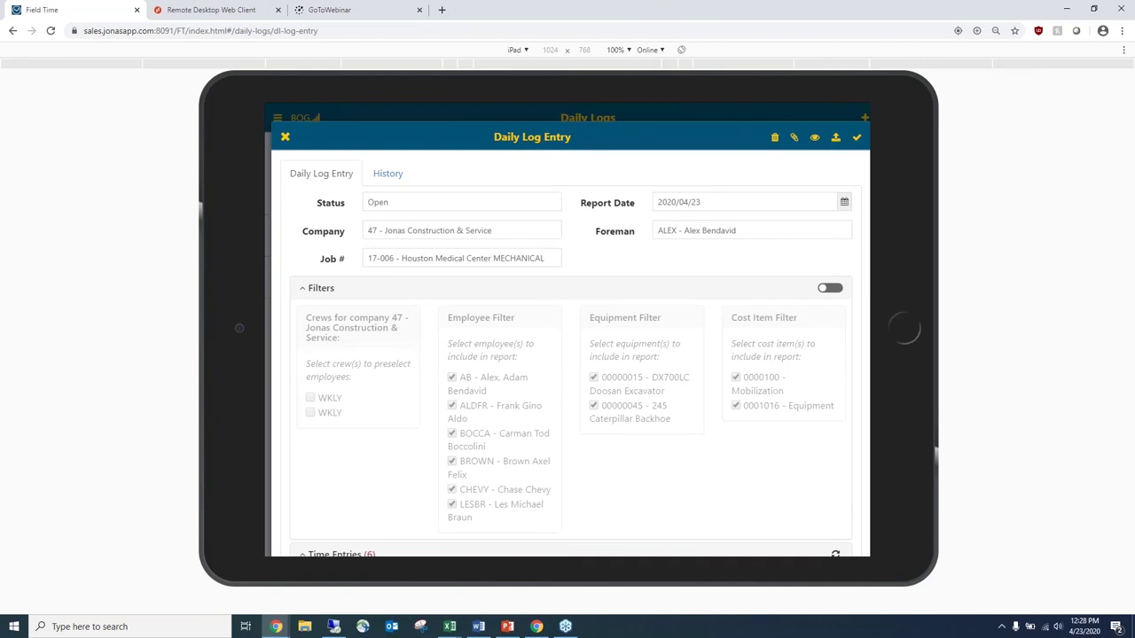
{"action": "scroll", "coordinate": [570, 329], "scroll_direction": "down", "scroll_amount": 2}
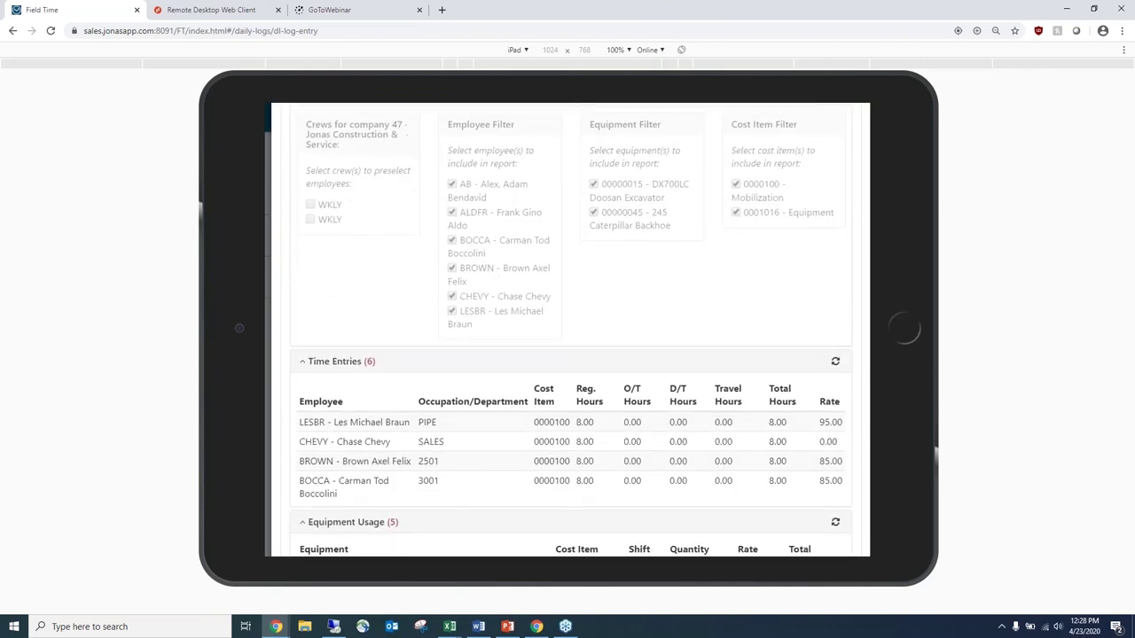
{"action": "scroll", "coordinate": [570, 329], "scroll_direction": "down", "scroll_amount": 4}
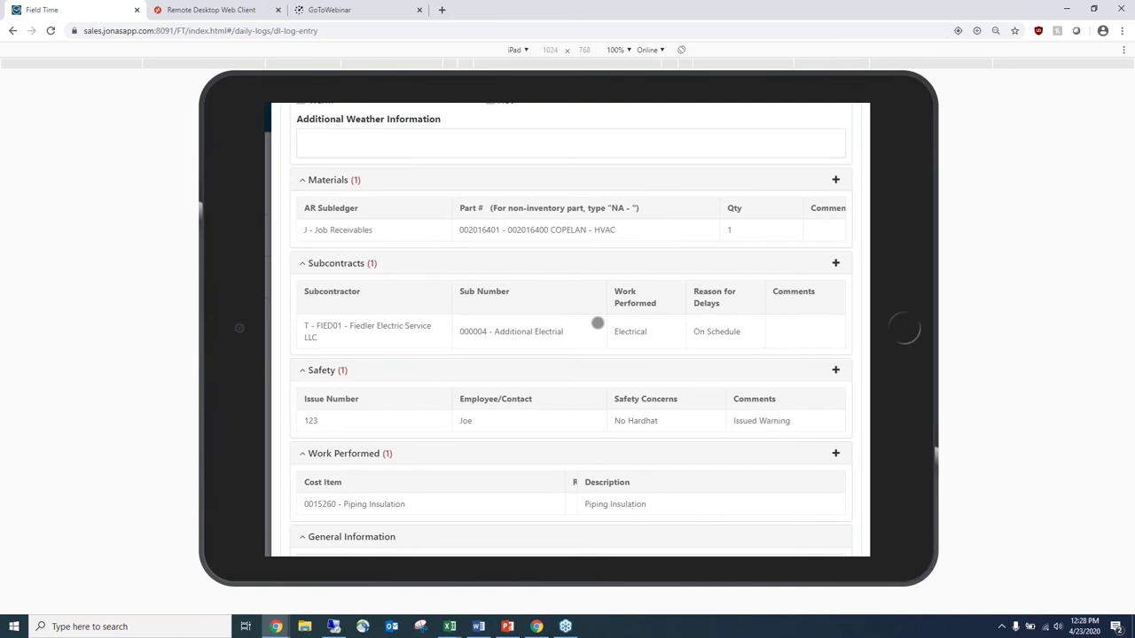
{"action": "scroll", "coordinate": [598, 322], "scroll_direction": "down", "scroll_amount": 1}
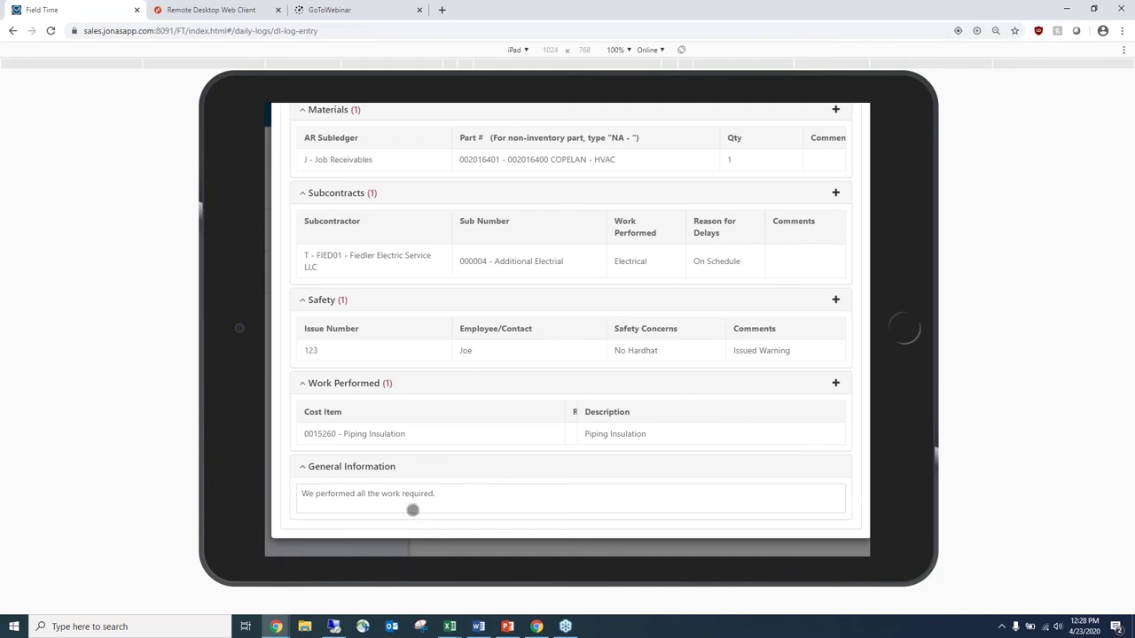
{"action": "scroll", "coordinate": [412, 510], "scroll_direction": "up", "scroll_amount": 10}
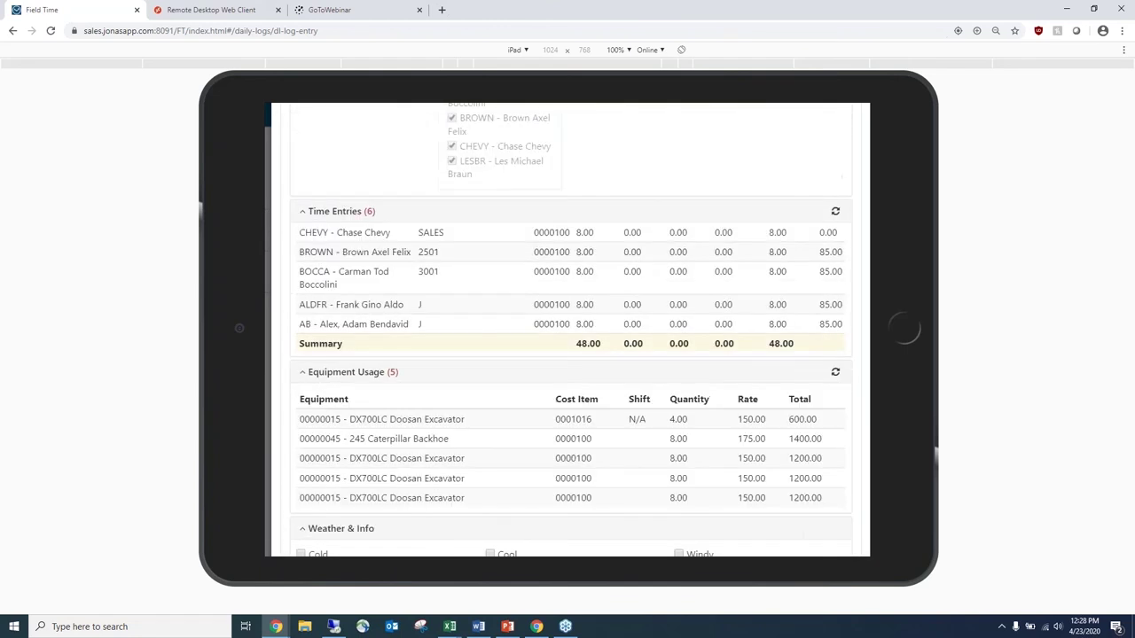
{"action": "scroll", "coordinate": [904, 328], "scroll_direction": "up", "scroll_amount": 3}
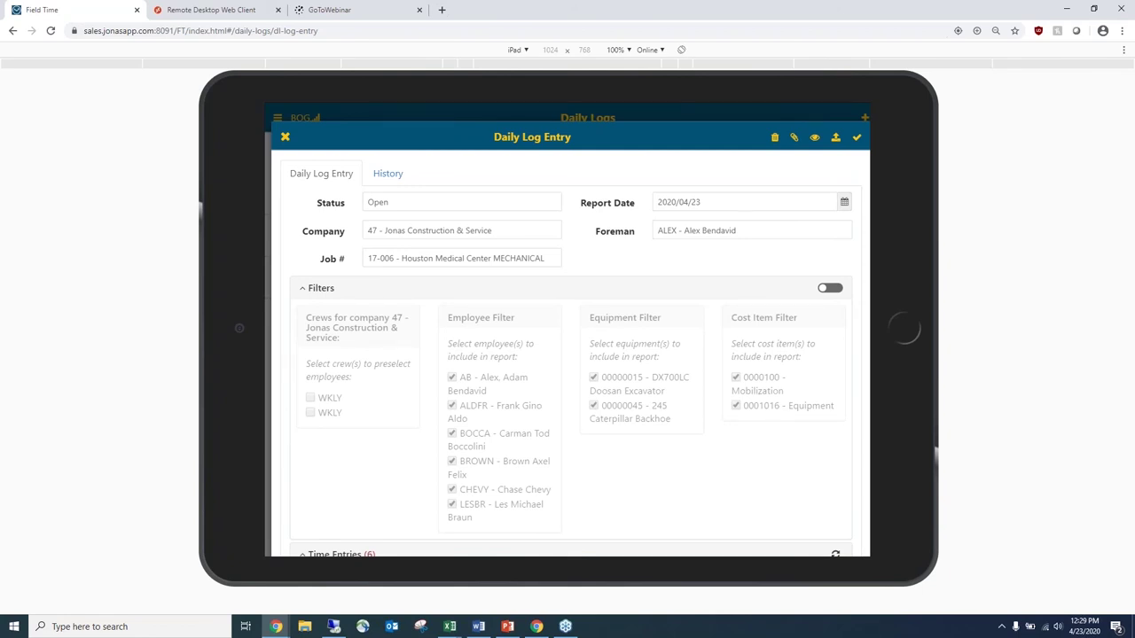
- Preview the Daily LEMS report of this log entry and read through it down to the signature at the end
{"action": "left_click", "coordinate": [815, 138]}
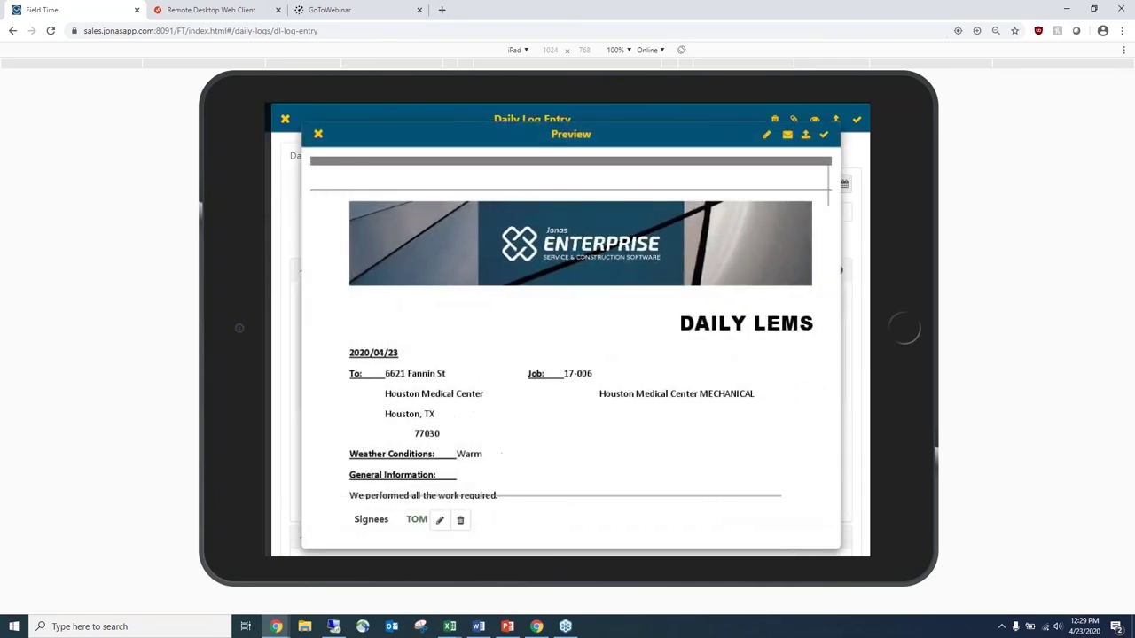
{"action": "scroll", "coordinate": [570, 329], "scroll_direction": "down", "scroll_amount": 1}
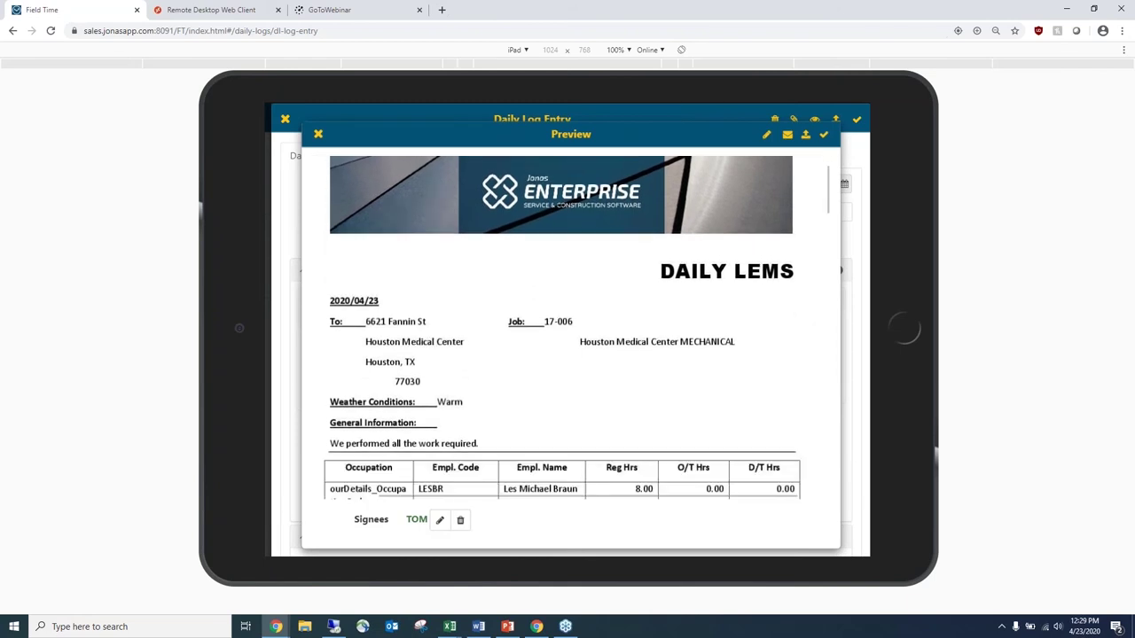
{"action": "scroll", "coordinate": [570, 329], "scroll_direction": "up", "scroll_amount": 1}
{"action": "scroll", "coordinate": [570, 328], "scroll_direction": "down", "scroll_amount": 3}
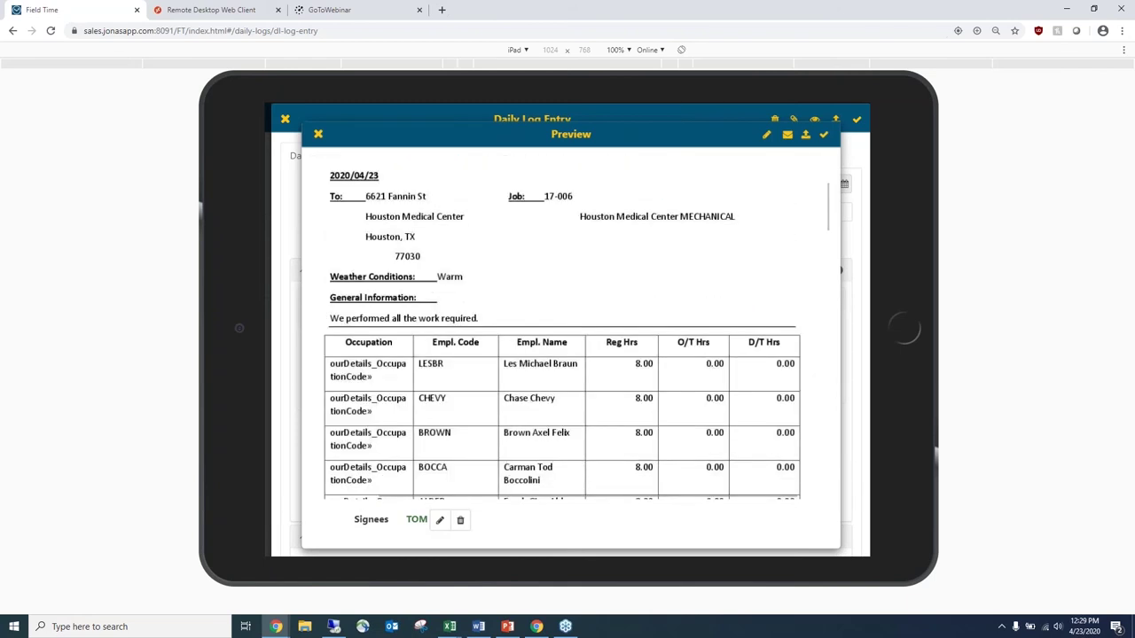
{"action": "scroll", "coordinate": [570, 328], "scroll_direction": "up", "scroll_amount": 2}
{"action": "scroll", "coordinate": [570, 328], "scroll_direction": "down", "scroll_amount": 1}
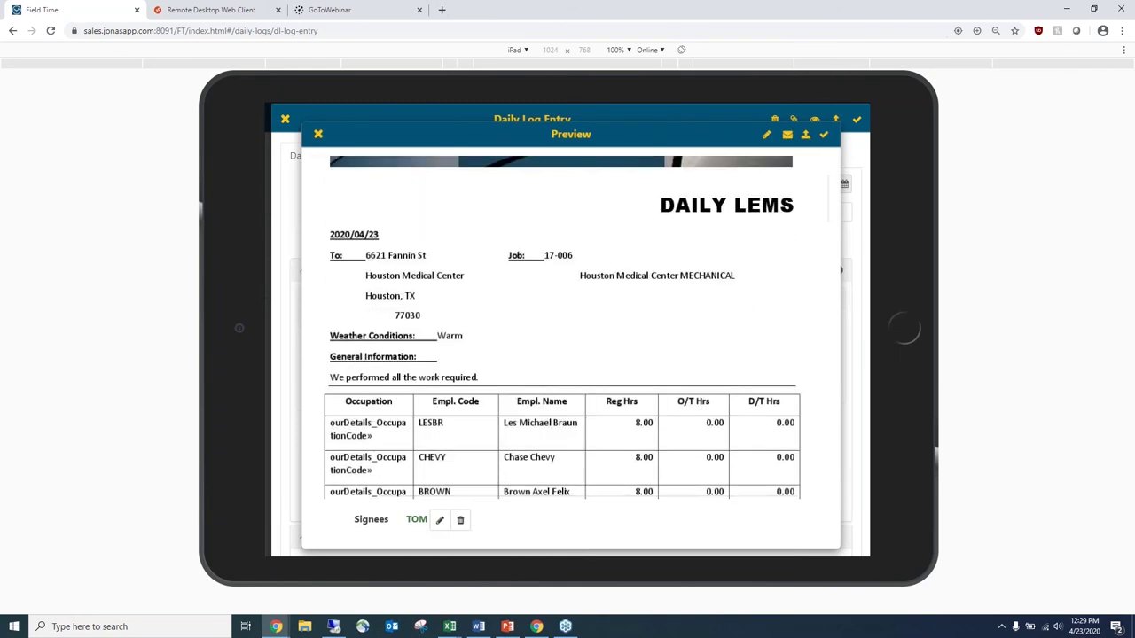
{"action": "scroll", "coordinate": [570, 328], "scroll_direction": "down", "scroll_amount": 3}
{"action": "scroll", "coordinate": [572, 337], "scroll_direction": "down", "scroll_amount": 5}
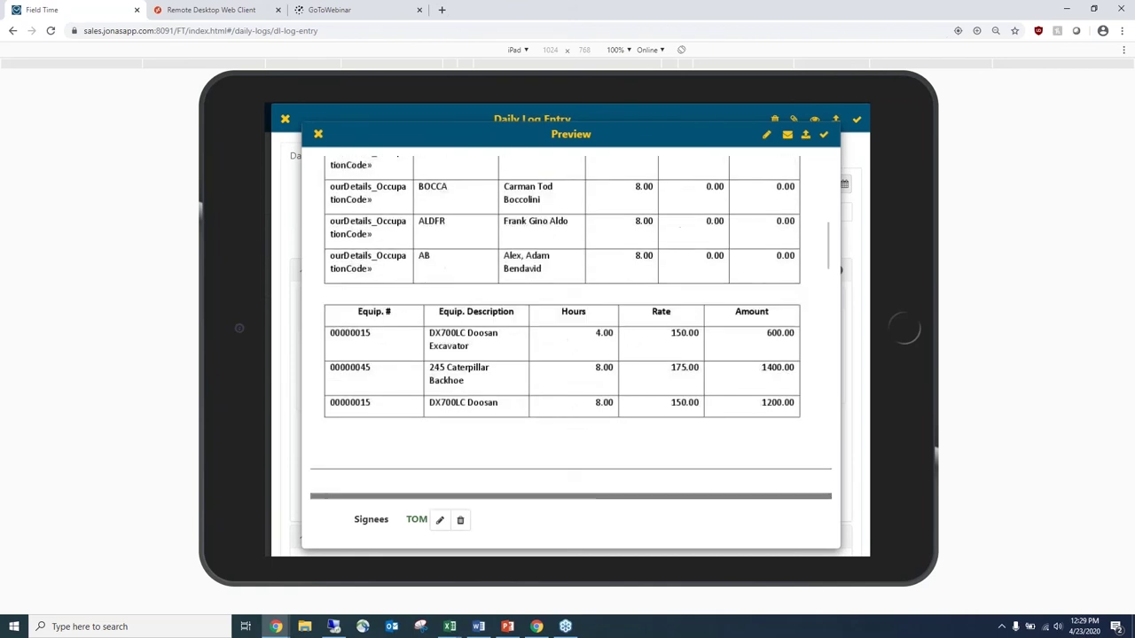
{"action": "scroll", "coordinate": [572, 337], "scroll_direction": "down", "scroll_amount": 6}
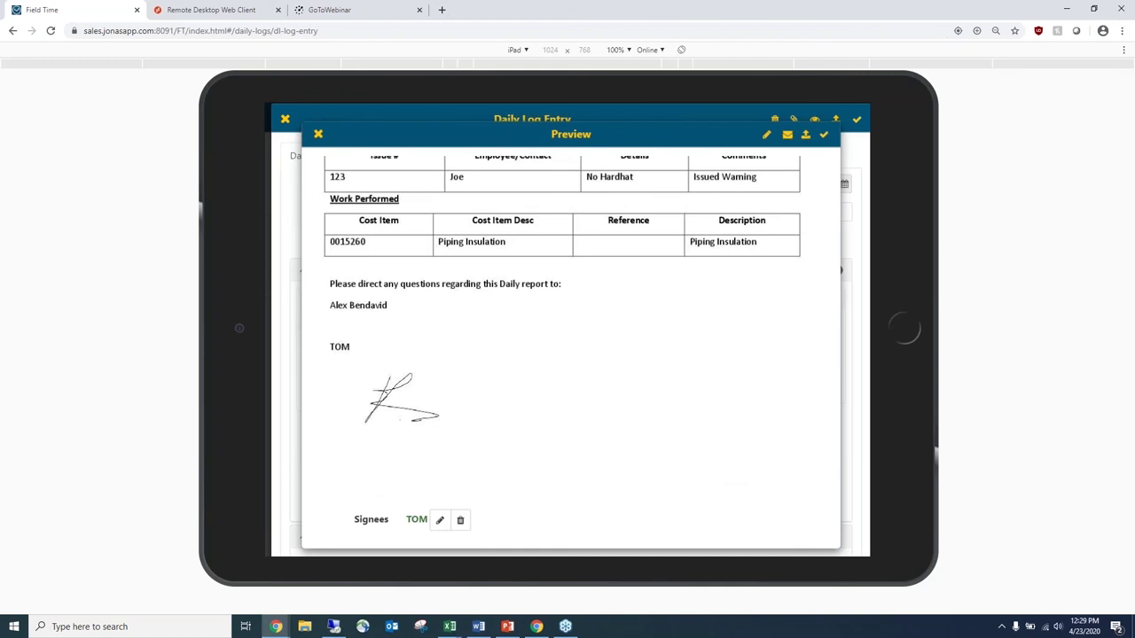
- Add a signature with the signee's name and a freehand scribble, confirm it, and save the preview and the daily log entry
{"action": "left_click", "coordinate": [766, 134]}
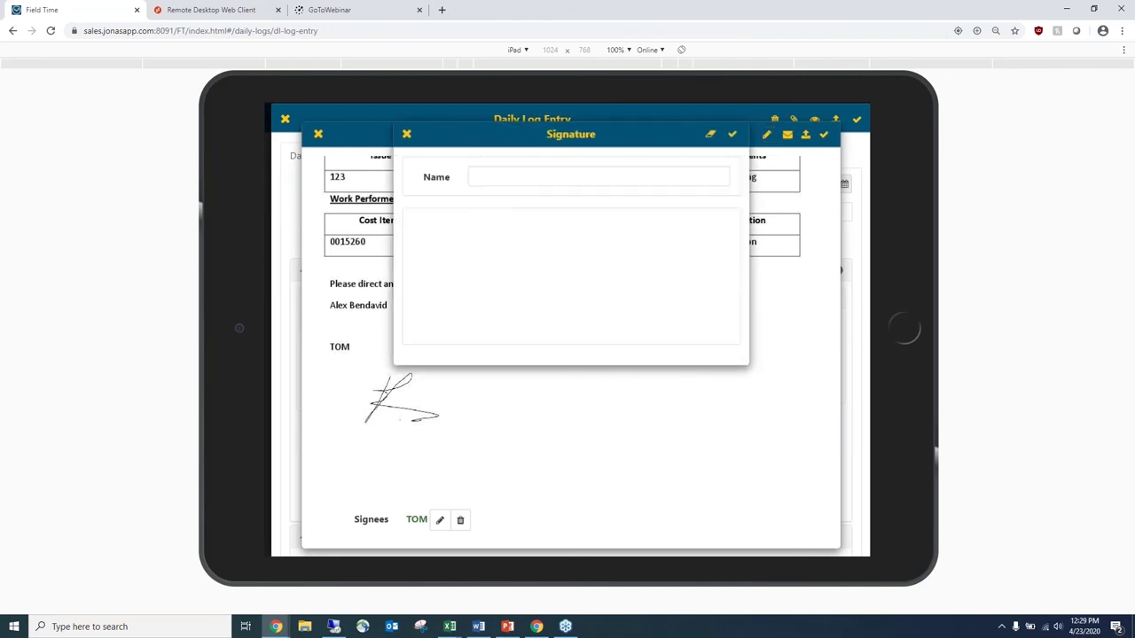
{"action": "type", "text": "TOM"}
{"action": "mouse_move", "coordinate": [494, 228]}
{"action": "left_mouse_down"}
{"action": "mouse_move", "coordinate": [468, 280]}
{"action": "mouse_move", "coordinate": [506, 261]}
{"action": "mouse_move", "coordinate": [446, 286]}
{"action": "left_mouse_up"}
{"action": "left_click_drag", "start_coordinate": [575, 254], "coordinate": [656, 279]}
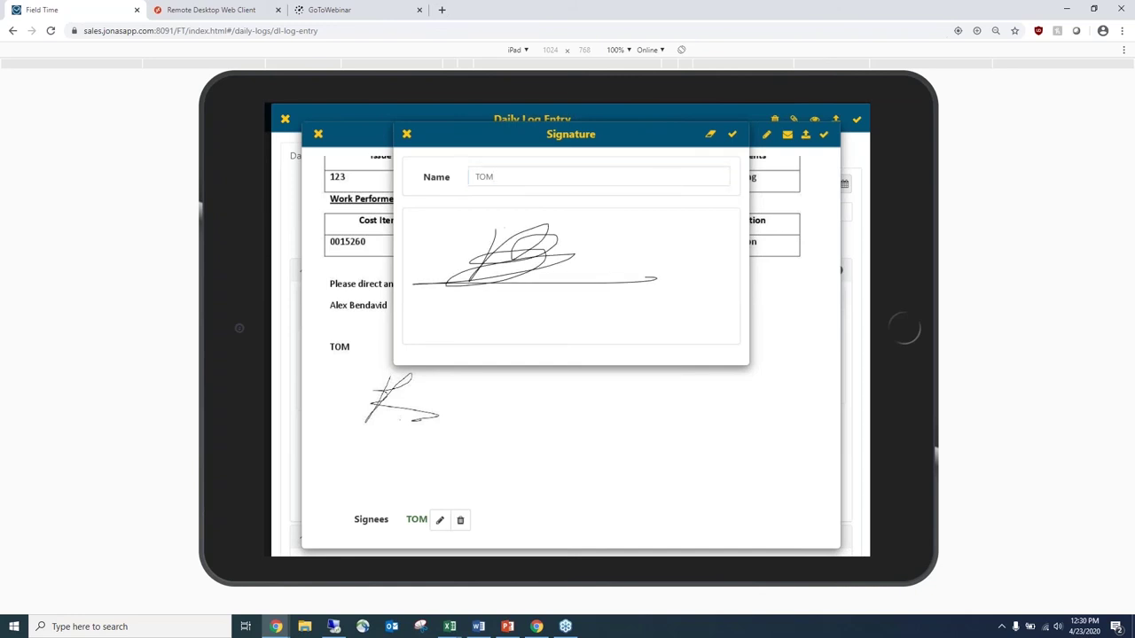
{"action": "left_click", "coordinate": [732, 134]}
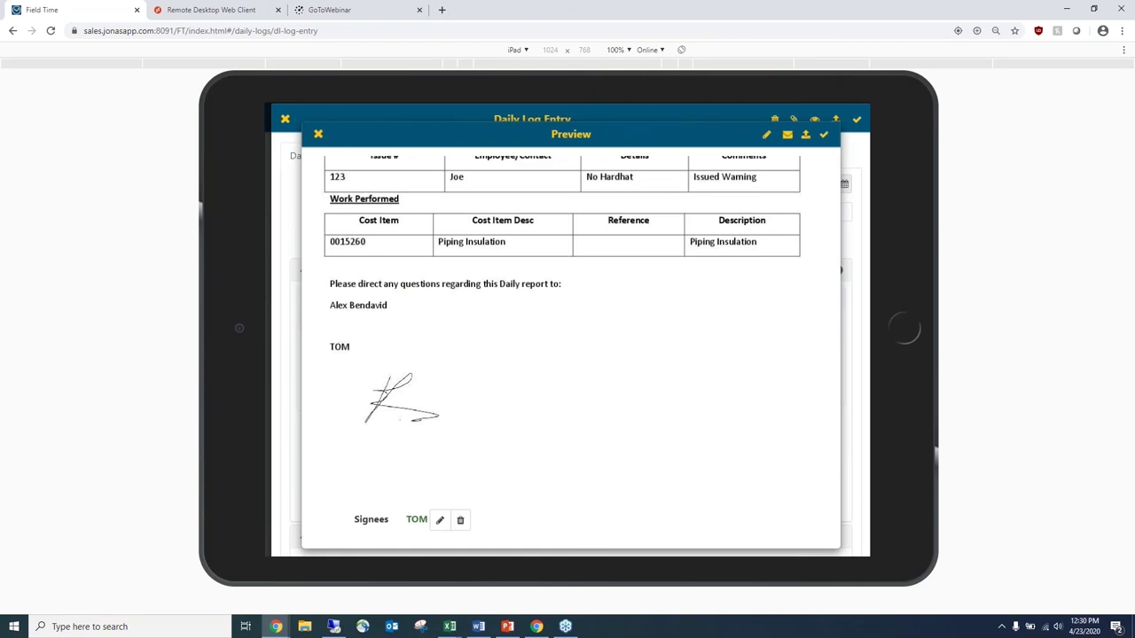
{"action": "left_click", "coordinate": [822, 134]}
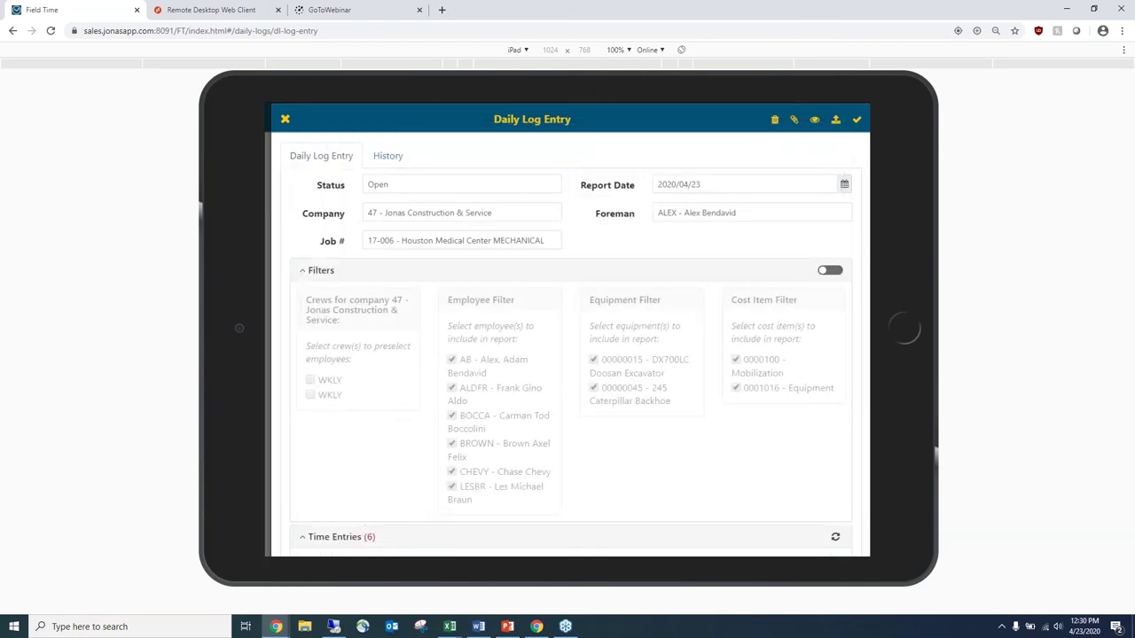
{"action": "left_click", "coordinate": [857, 119]}
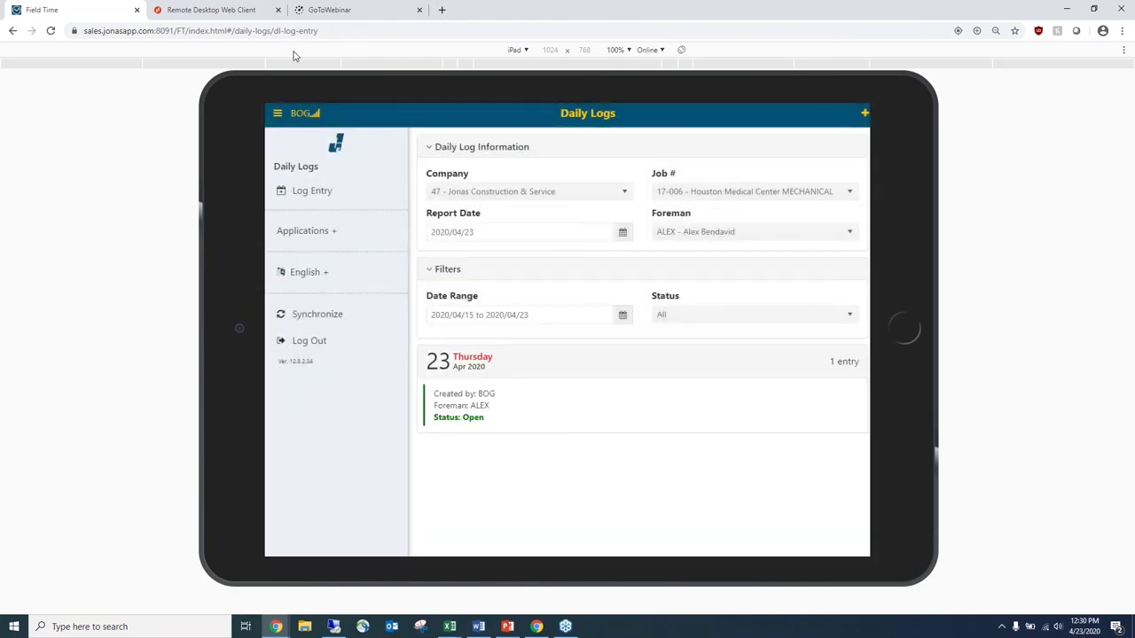
- Switch to Jonas Enterprise in the Remote Desktop Web Client and run the Job Costing Project Views inquiry for all jobs
{"action": "left_click", "coordinate": [210, 8]}
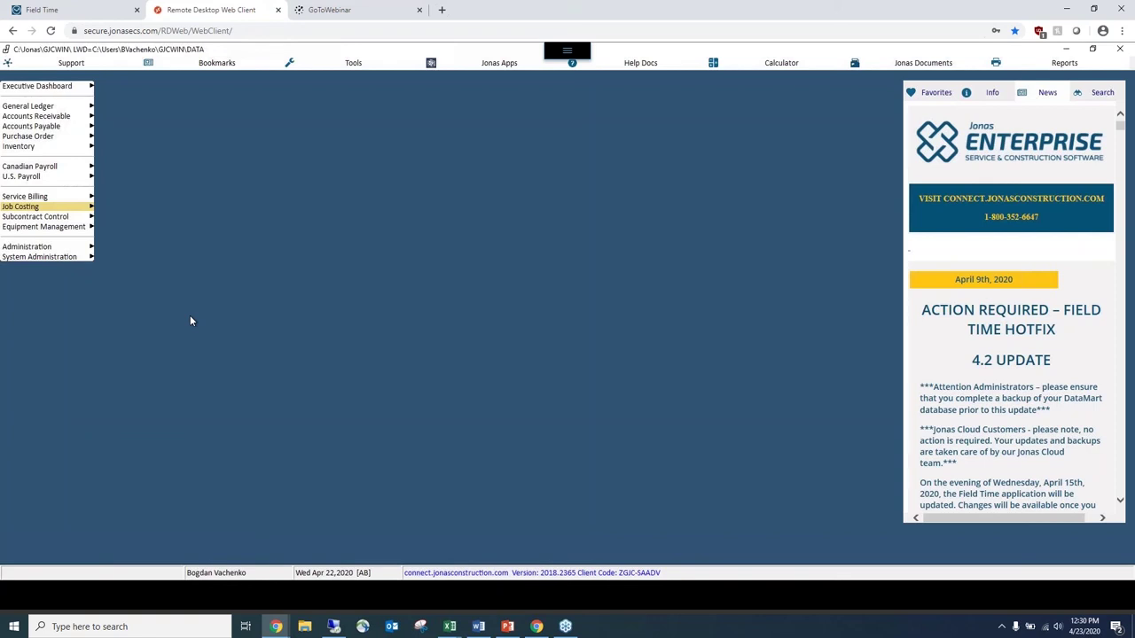
{"action": "key", "text": "Right"}
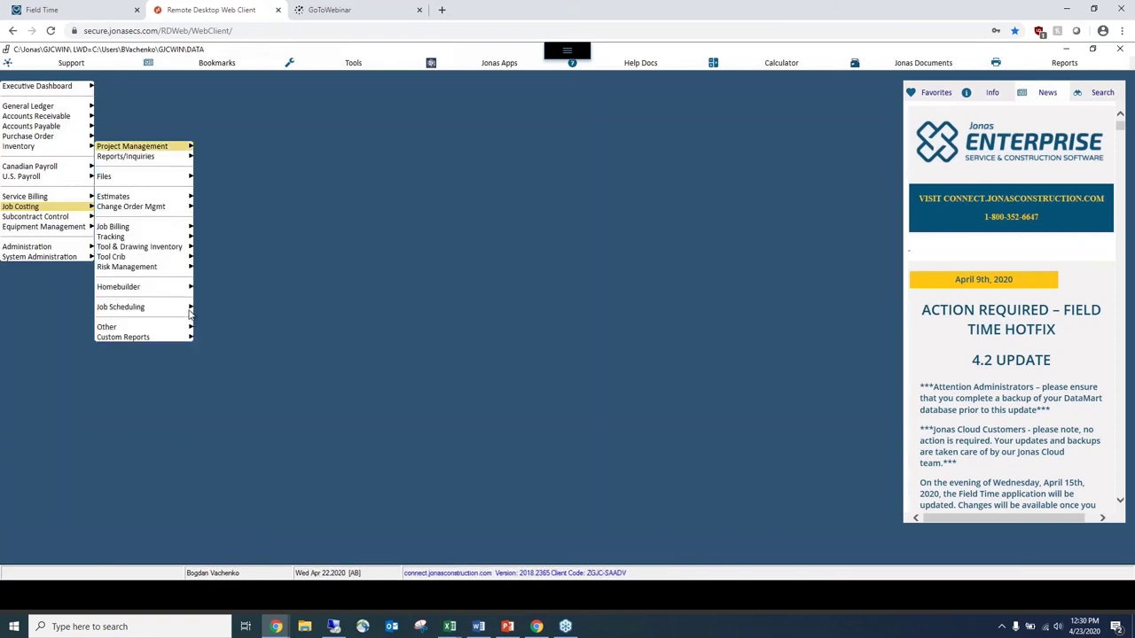
{"action": "left_click", "coordinate": [169, 163]}
{"action": "left_click", "coordinate": [256, 88]}
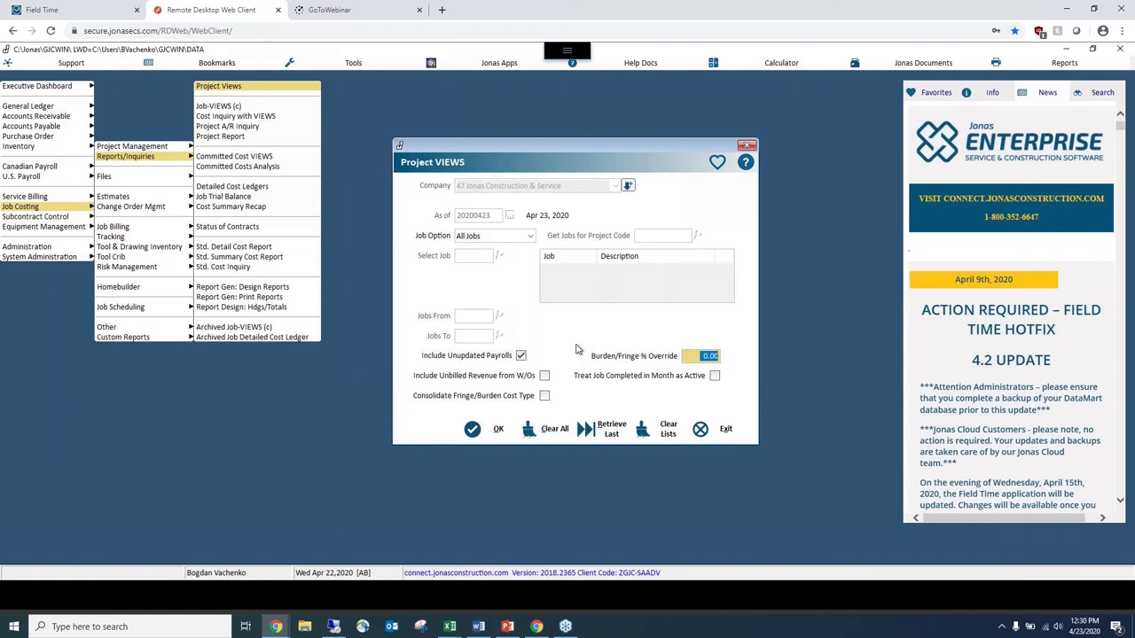
{"action": "left_click", "coordinate": [496, 429]}
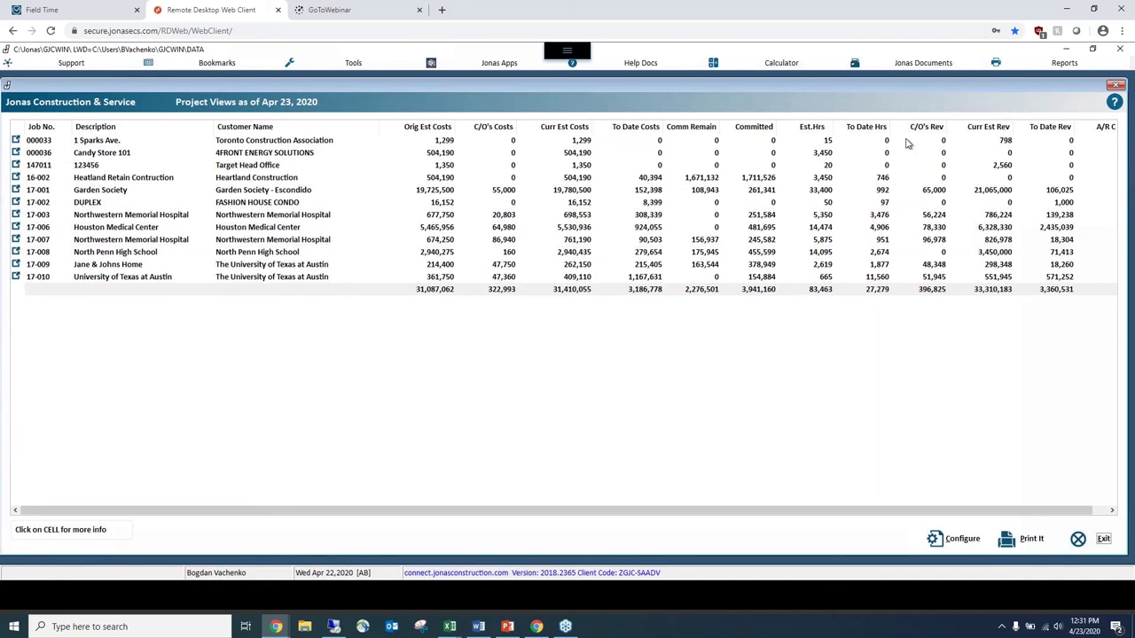
- View and close the details of job 17-001 Garden Society, and open the labor history from job 17-006 Houston Medical Center's details
{"action": "left_click", "coordinate": [823, 192]}
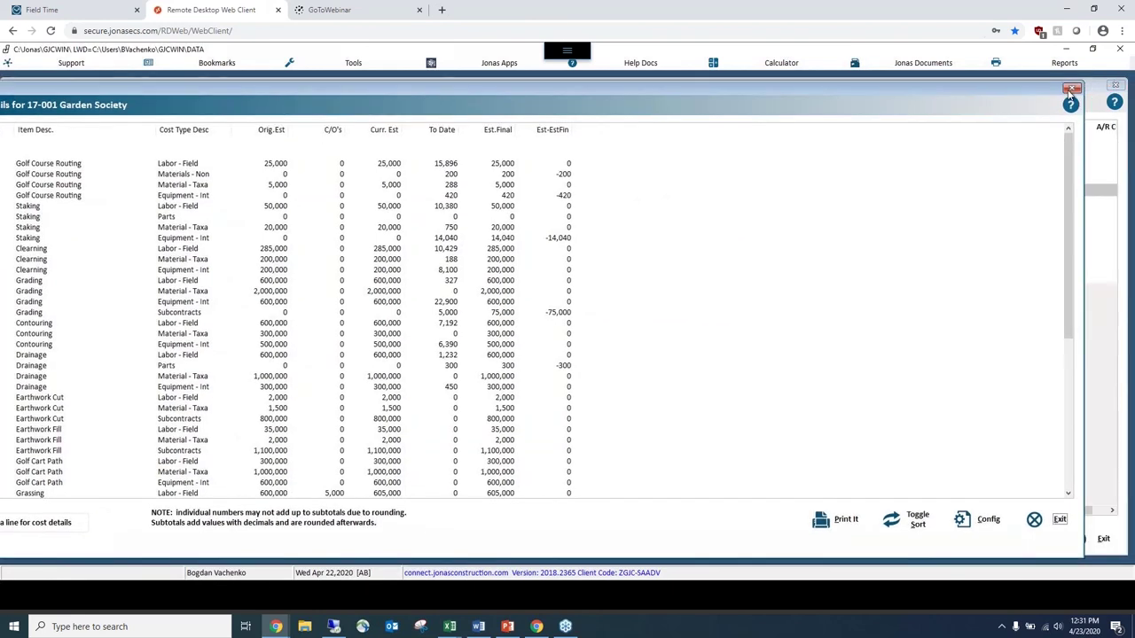
{"action": "left_click", "coordinate": [1071, 88]}
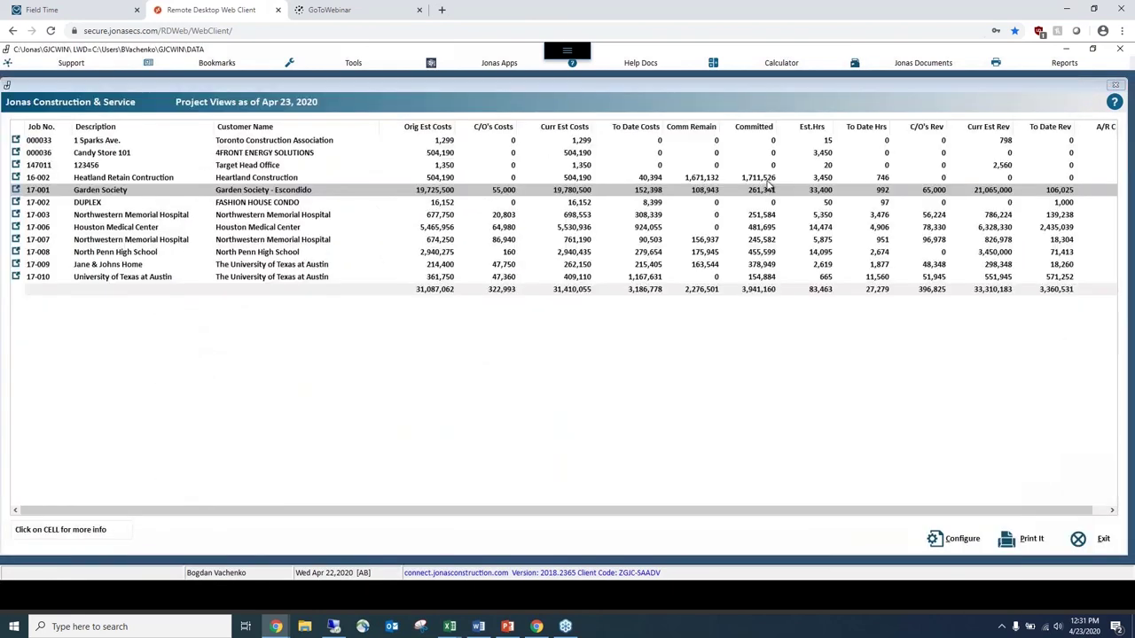
{"action": "left_click", "coordinate": [15, 229]}
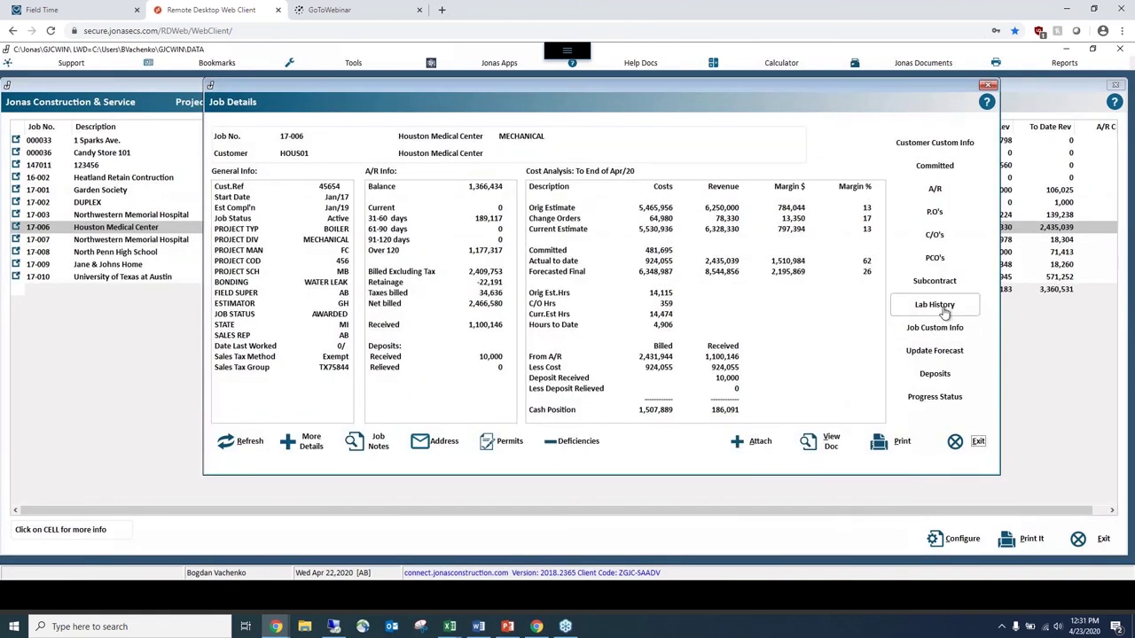
{"action": "left_click", "coordinate": [944, 308]}
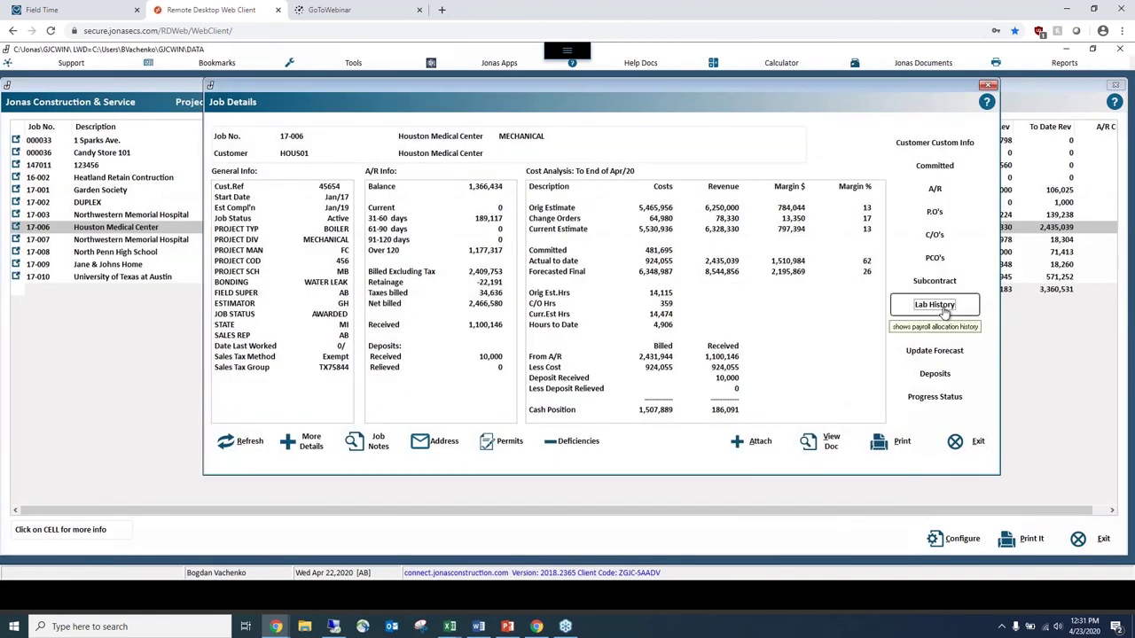